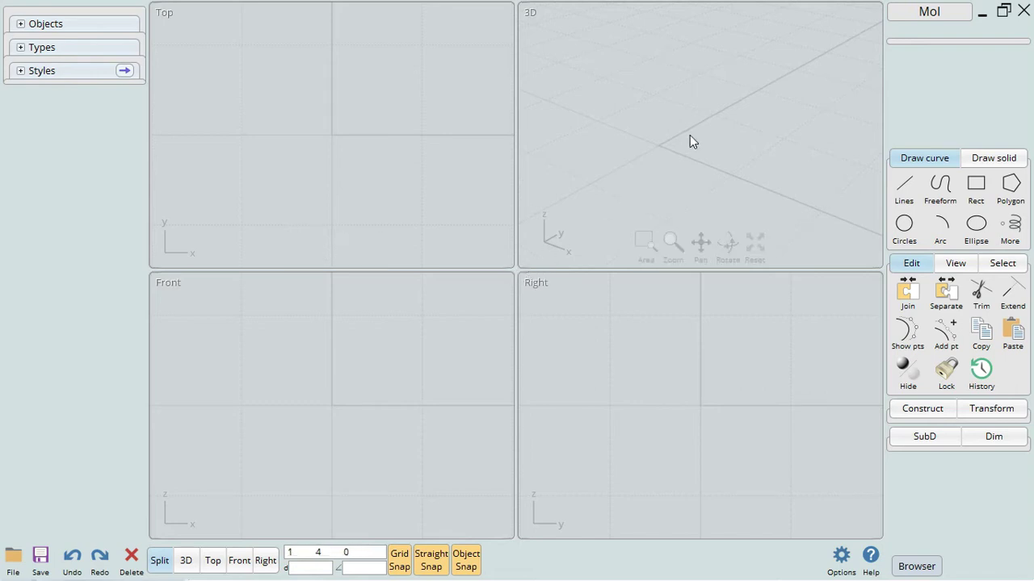
Expand the Objects section of the scene browser.
{"action": "left_click", "coordinate": [21, 24]}
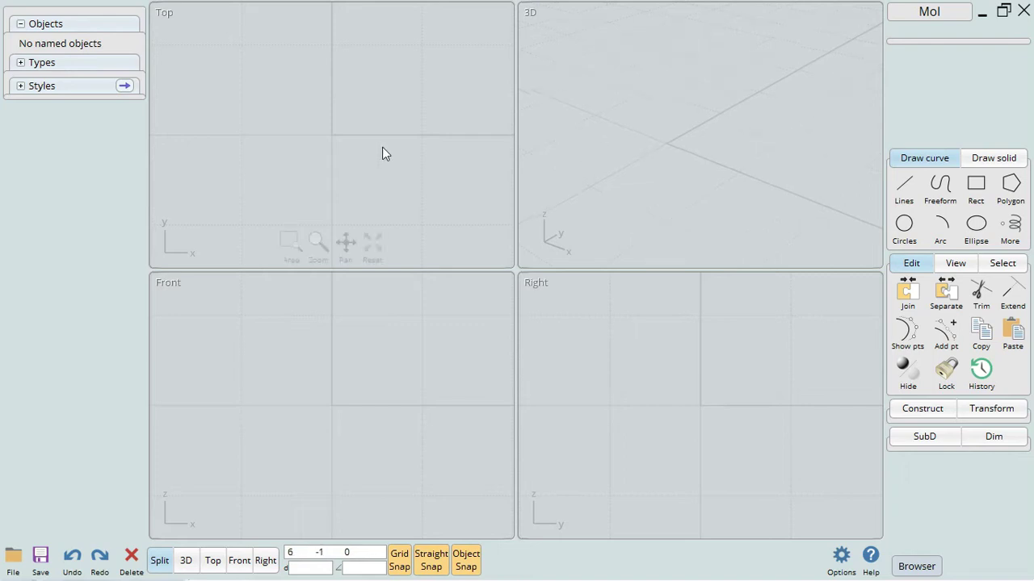
{"action": "middle_click_drag", "start_coordinate": [679, 139], "coordinate": [709, 118]}
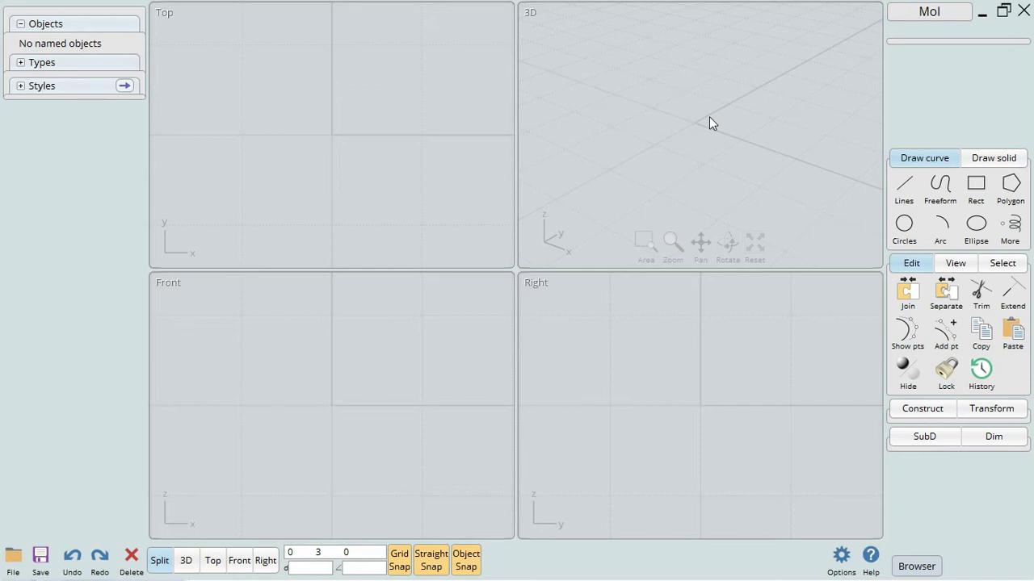
{"action": "left_click_drag", "start_coordinate": [743, 113], "coordinate": [812, 94]}
{"action": "right_click_drag", "start_coordinate": [812, 100], "coordinate": [683, 126]}
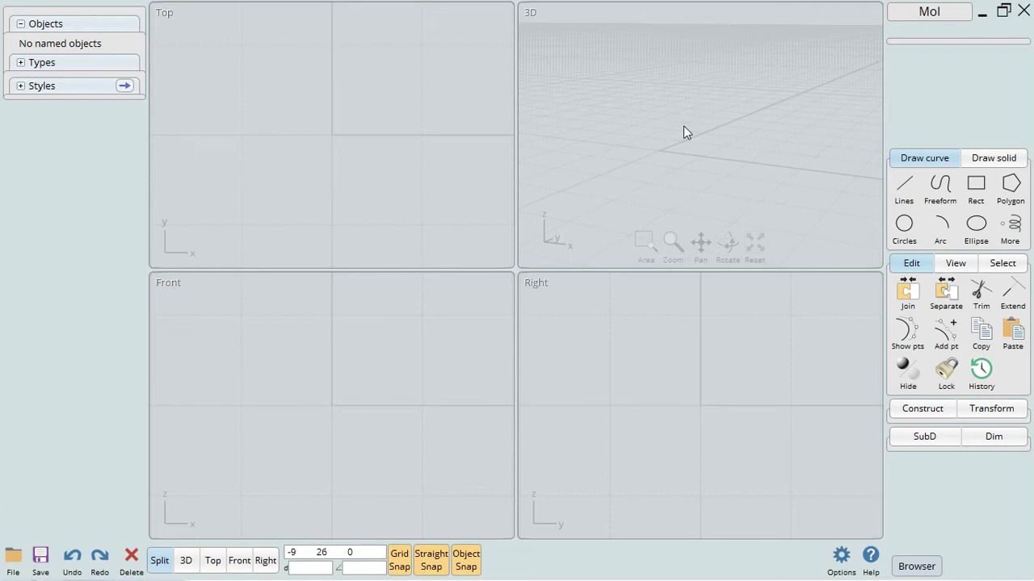
{"action": "right_click_drag", "start_coordinate": [683, 126], "coordinate": [708, 130]}
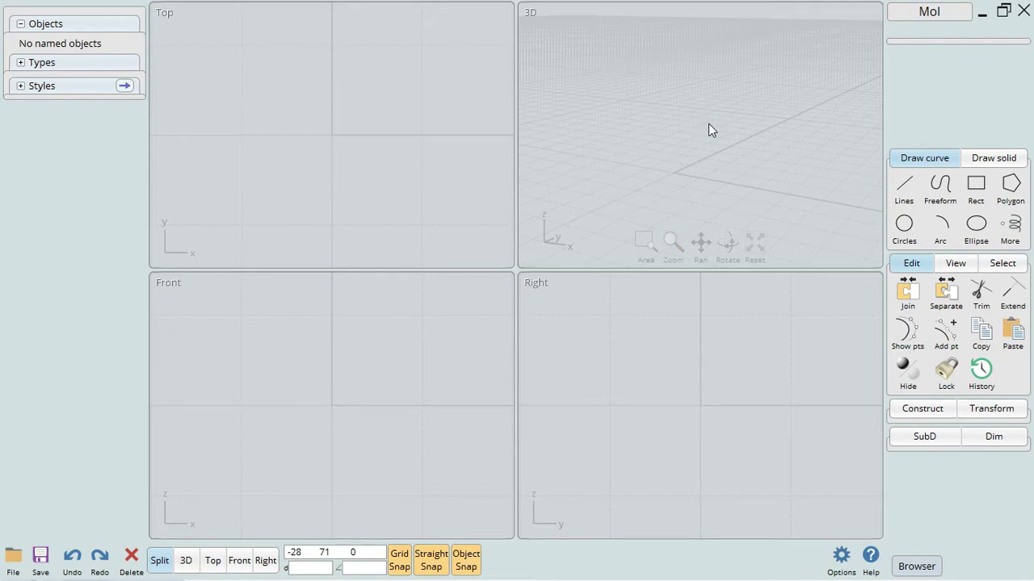
{"action": "right_click_drag", "start_coordinate": [745, 143], "coordinate": [713, 135]}
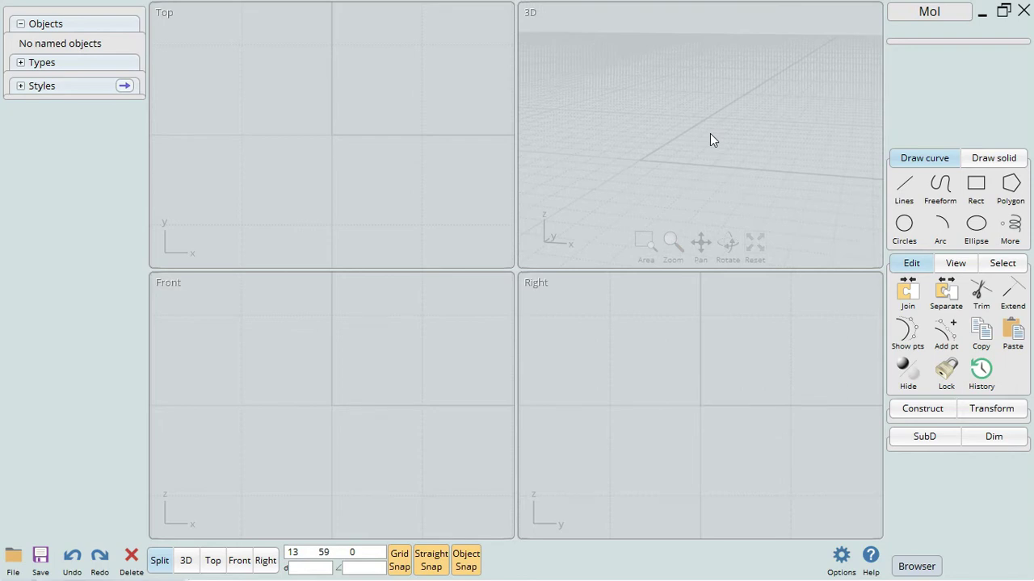
{"action": "mouse_move", "coordinate": [711, 138]}
{"action": "right_mouse_down"}
{"action": "mouse_move", "coordinate": [748, 92]}
{"action": "mouse_move", "coordinate": [720, 115]}
{"action": "mouse_move", "coordinate": [694, 106]}
{"action": "mouse_move", "coordinate": [699, 157]}
{"action": "mouse_move", "coordinate": [752, 118]}
{"action": "mouse_move", "coordinate": [720, 131]}
{"action": "right_mouse_up"}
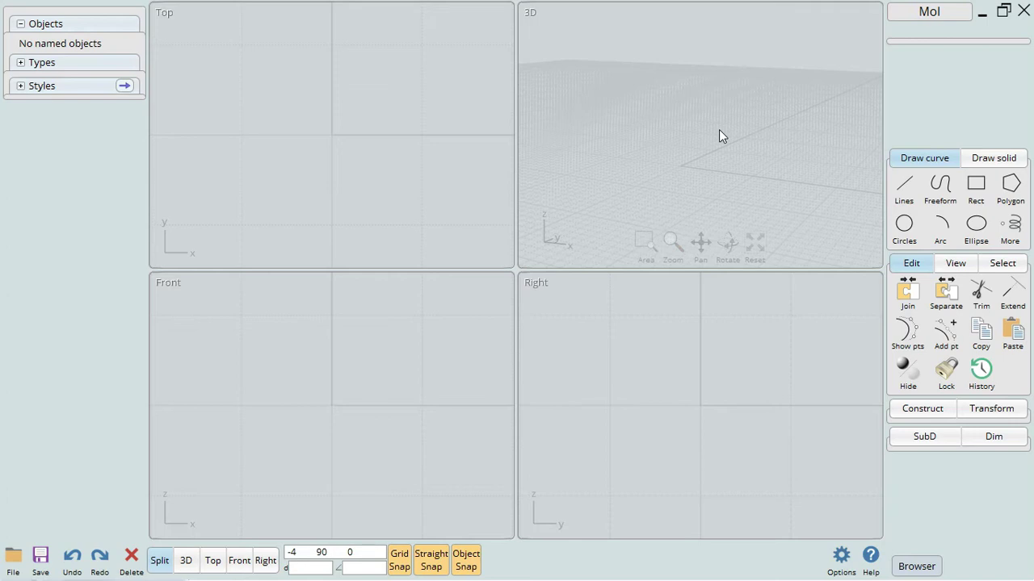
{"action": "left_click", "coordinate": [126, 86]}
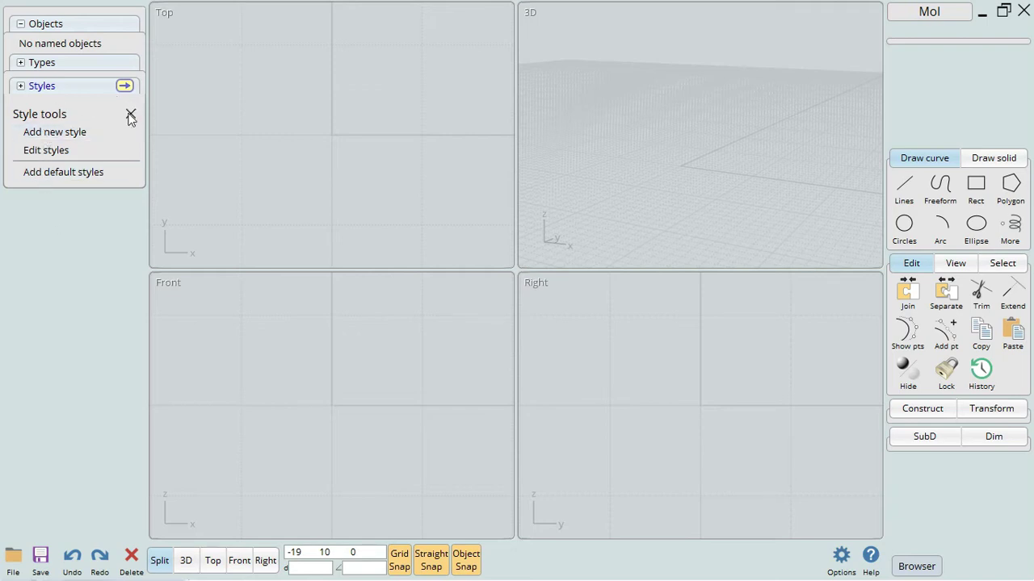
{"action": "left_click", "coordinate": [54, 230]}
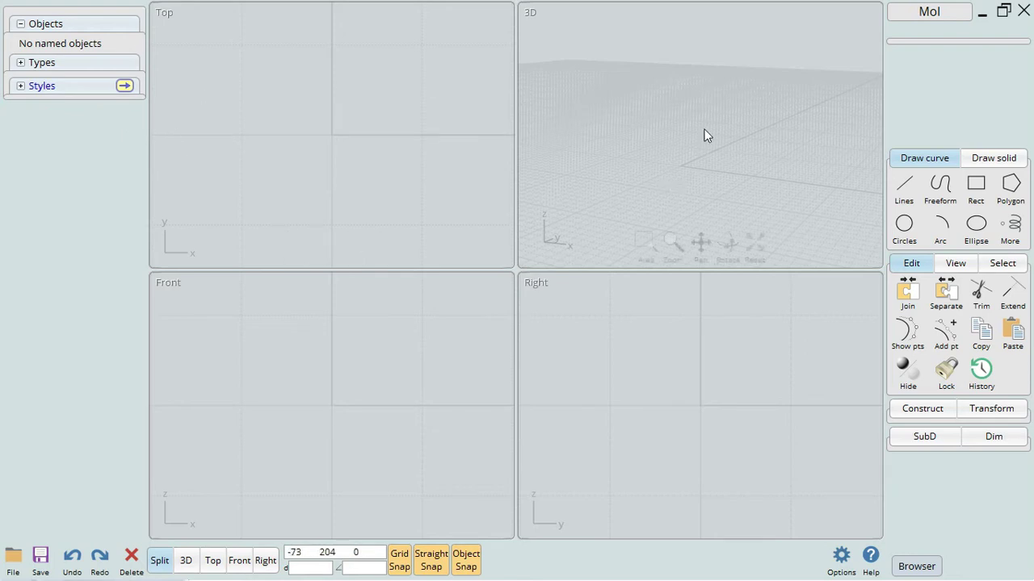
{"action": "right_click_drag", "start_coordinate": [702, 118], "coordinate": [724, 88]}
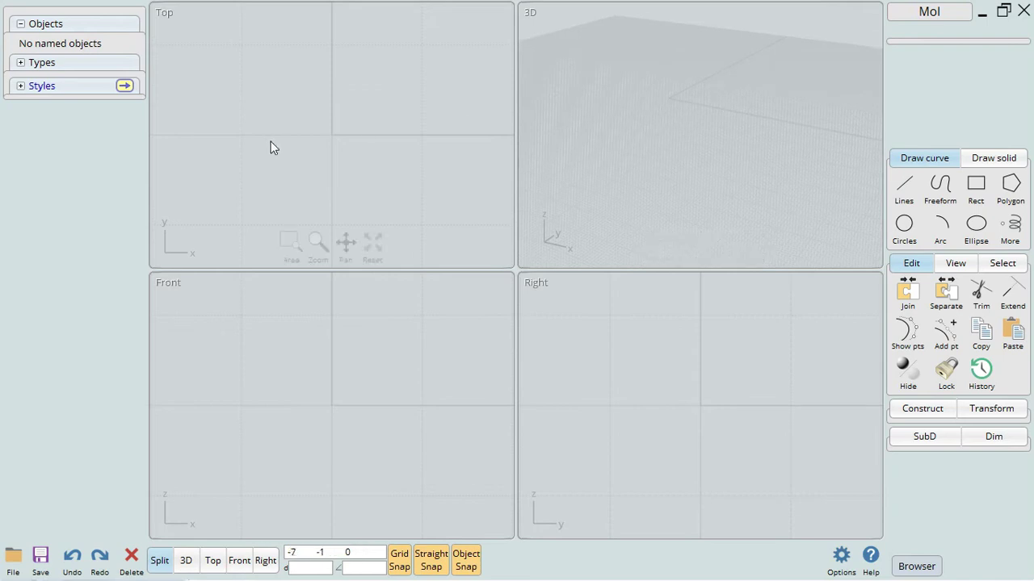
{"action": "right_click_drag", "start_coordinate": [344, 132], "coordinate": [346, 162]}
{"action": "right_click_drag", "start_coordinate": [676, 154], "coordinate": [767, 75]}
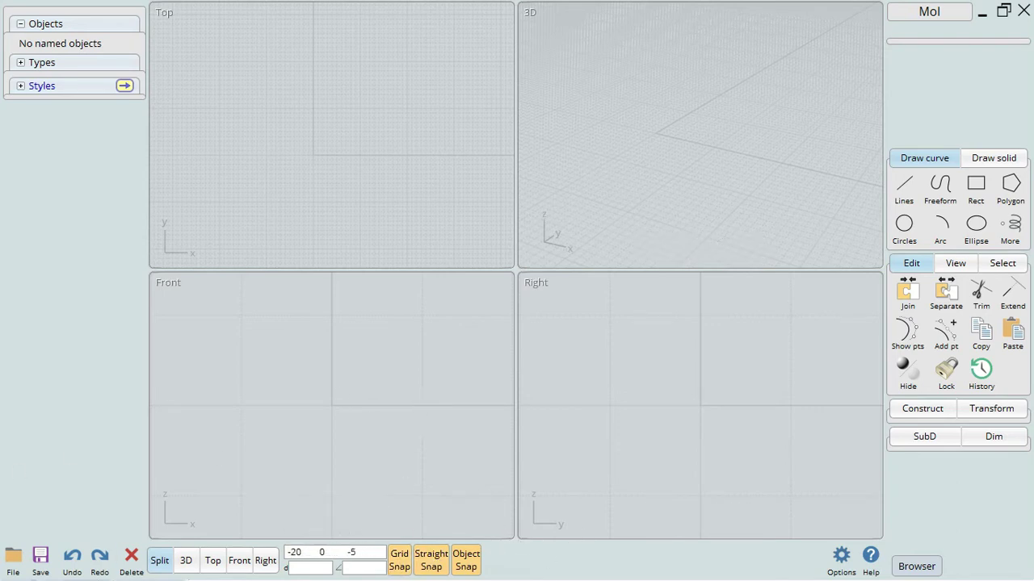
Switch to VCarve Pro and cancel its 10.5 update wizard, confirming the abort.
{"action": "key", "text": "alt+Tab"}
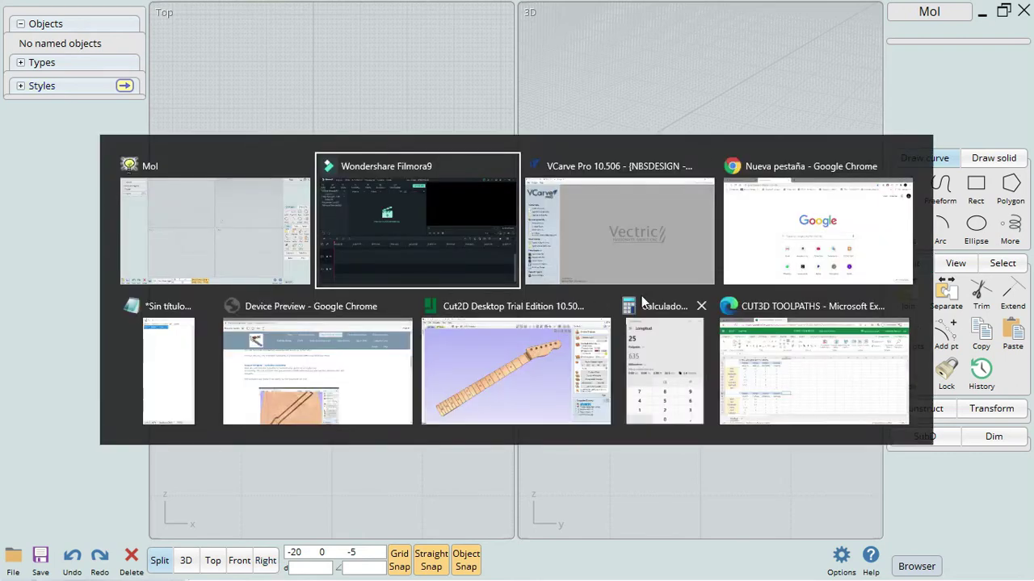
{"action": "left_click", "coordinate": [615, 251]}
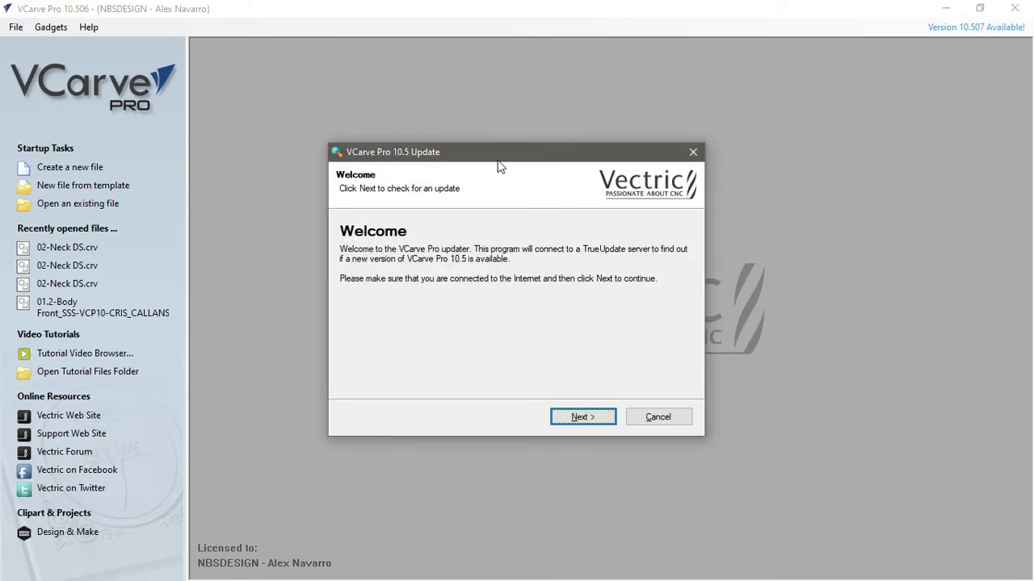
{"action": "left_click_drag", "start_coordinate": [462, 157], "coordinate": [618, 44]}
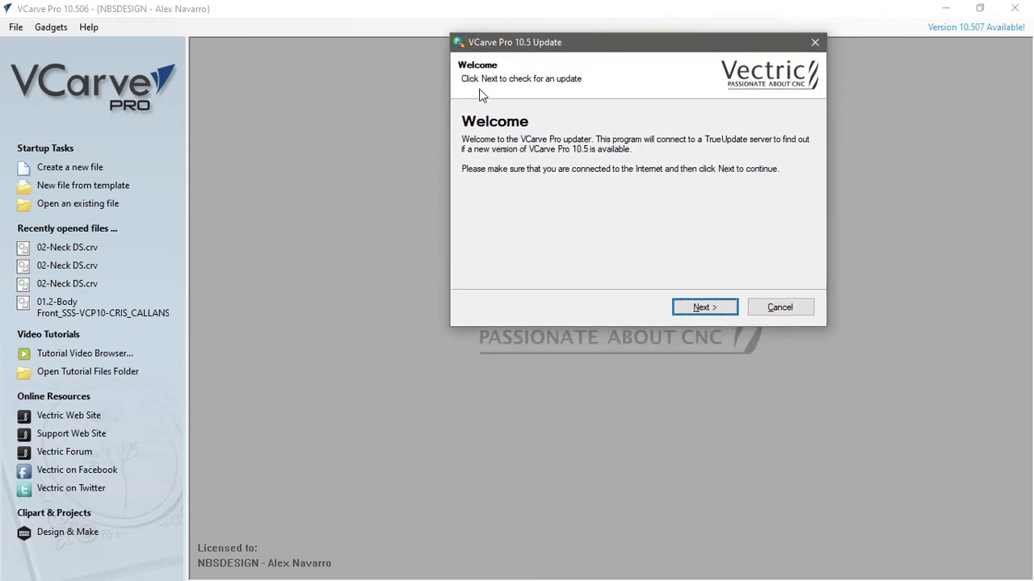
{"action": "left_click_drag", "start_coordinate": [574, 47], "coordinate": [609, 28]}
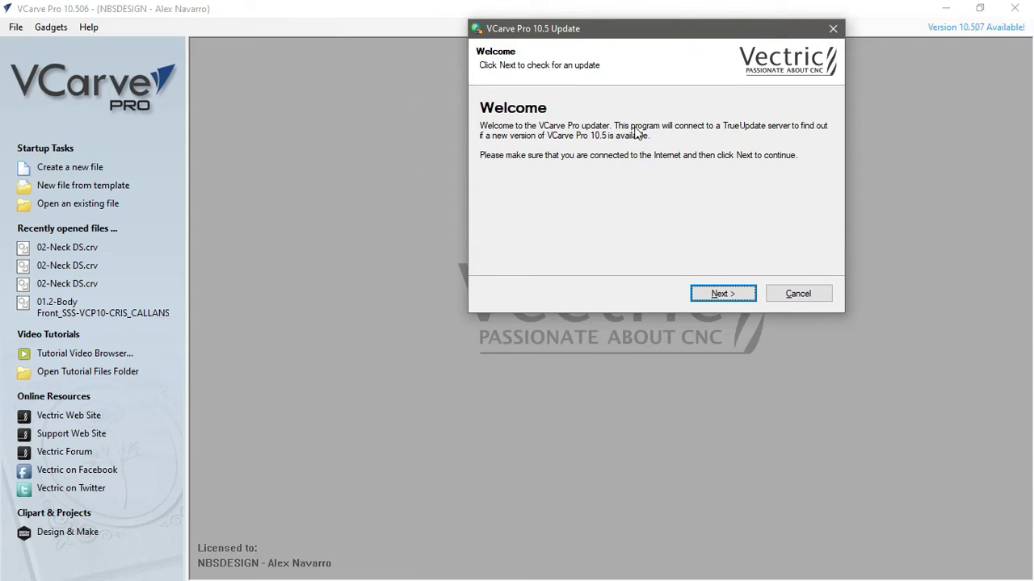
{"action": "left_click", "coordinate": [786, 295]}
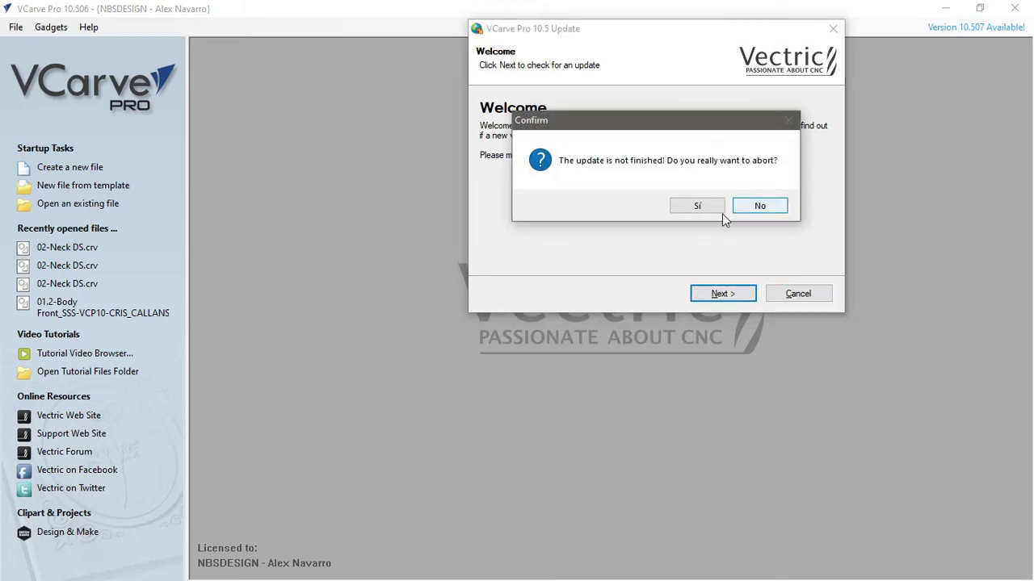
{"action": "left_click", "coordinate": [682, 206]}
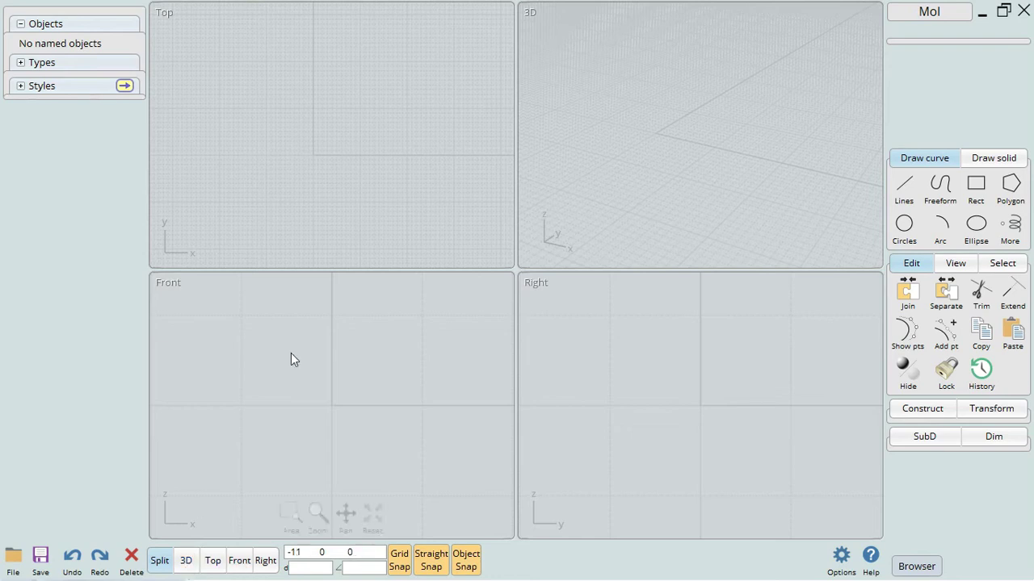
Change the workspace from the four-way split to a single 3D viewport with the grid origin near its centre.
{"action": "right_click_drag", "start_coordinate": [678, 154], "coordinate": [678, 180]}
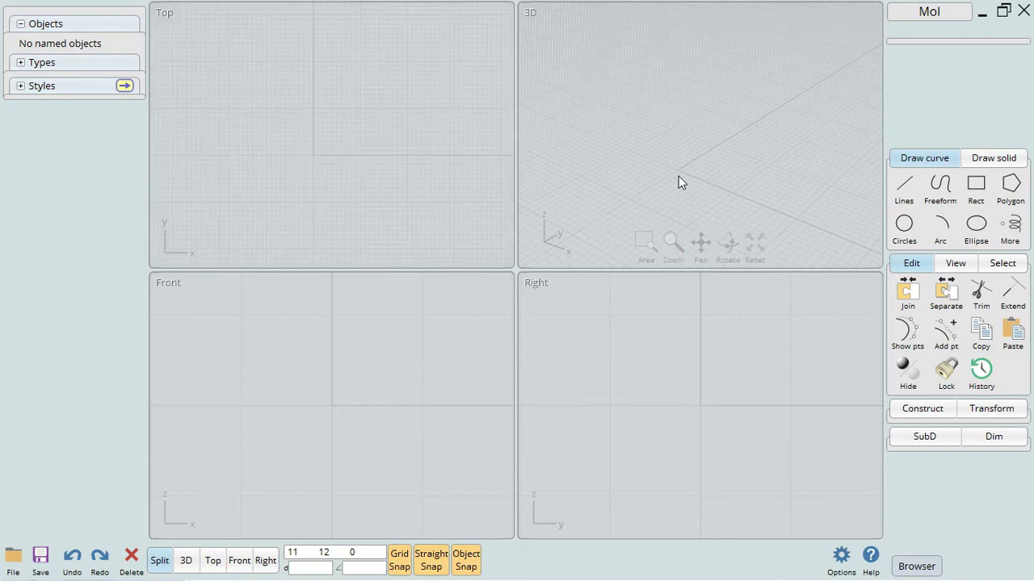
{"action": "right_click_drag", "start_coordinate": [679, 178], "coordinate": [681, 157]}
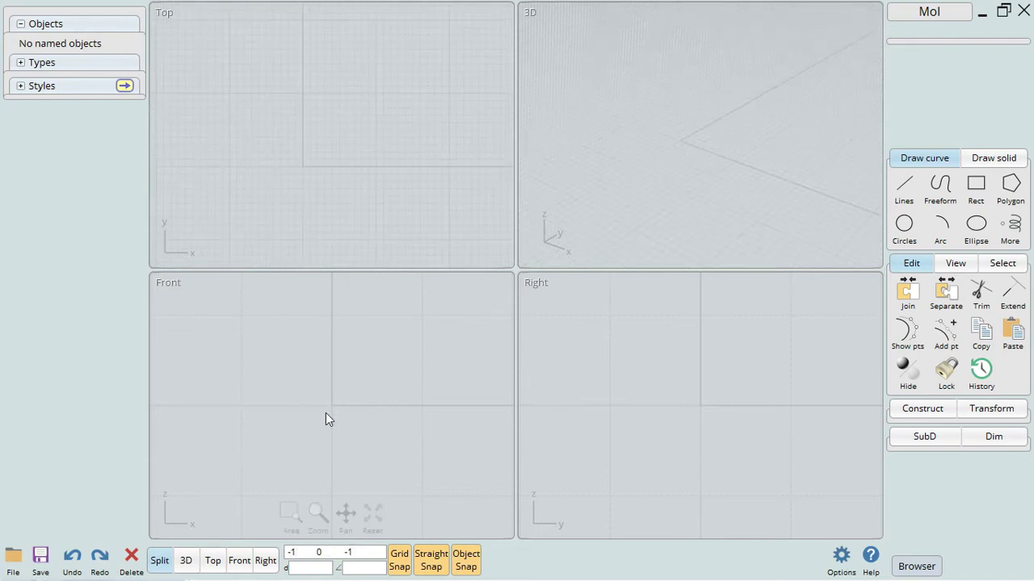
{"action": "left_click", "coordinate": [185, 561]}
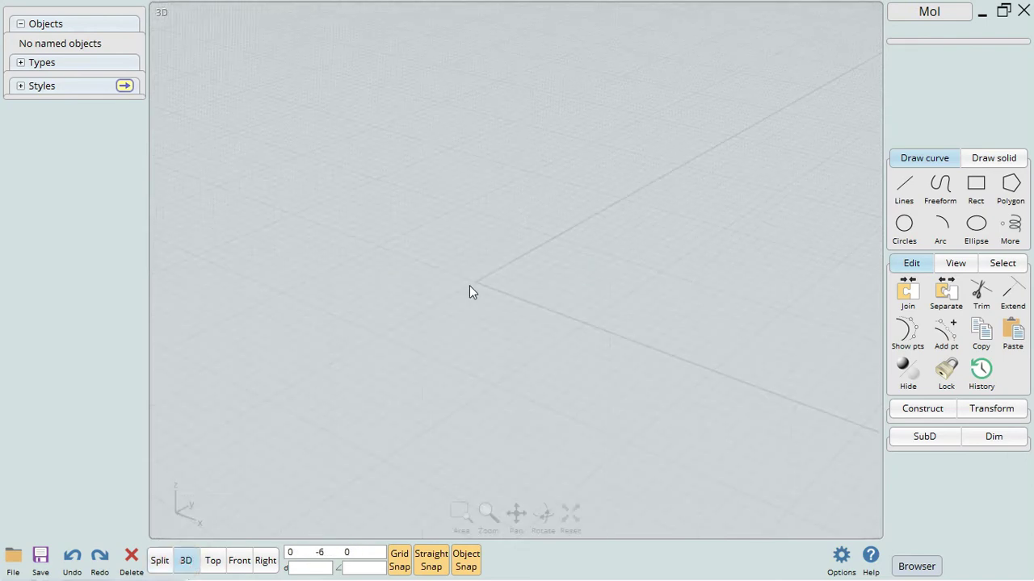
{"action": "right_click_drag", "start_coordinate": [471, 286], "coordinate": [529, 248], "text": "shift"}
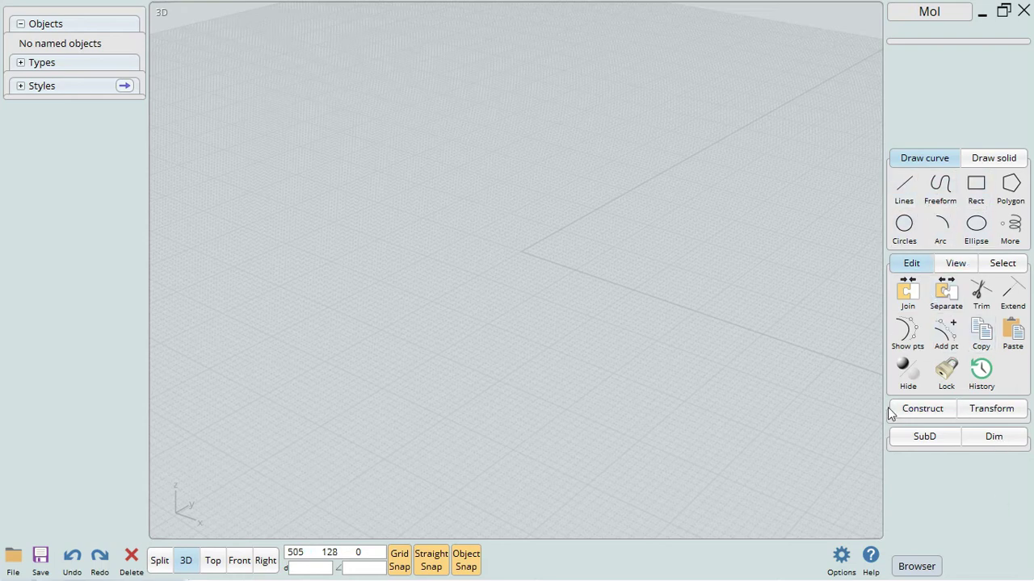
Examine the Edit, View, Select, Construct and SubD tool groups, ending with the Construct tools shown.
{"action": "left_click", "coordinate": [922, 409]}
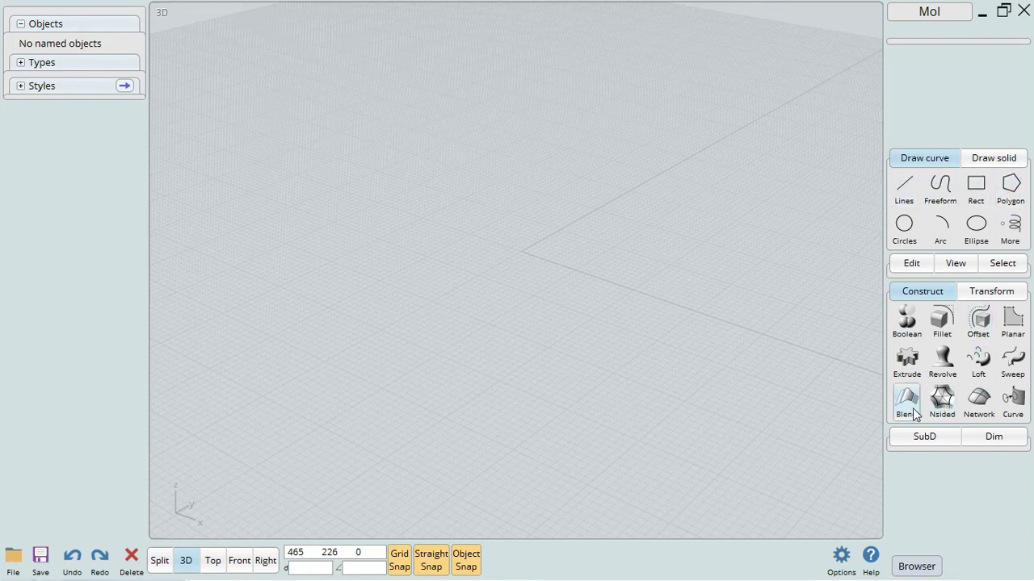
{"action": "left_click", "coordinate": [912, 264]}
{"action": "left_click", "coordinate": [921, 410]}
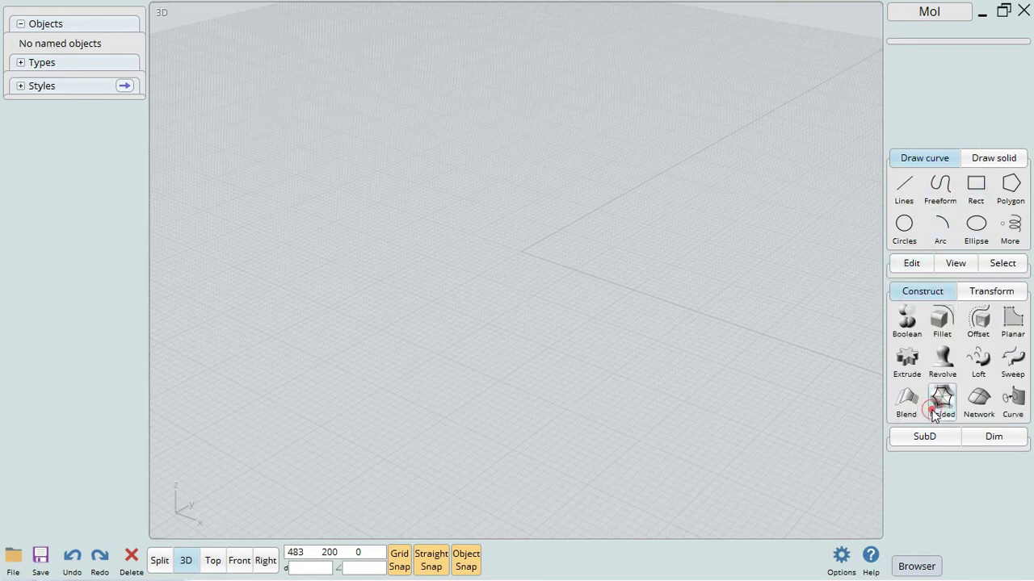
{"action": "left_click", "coordinate": [931, 443]}
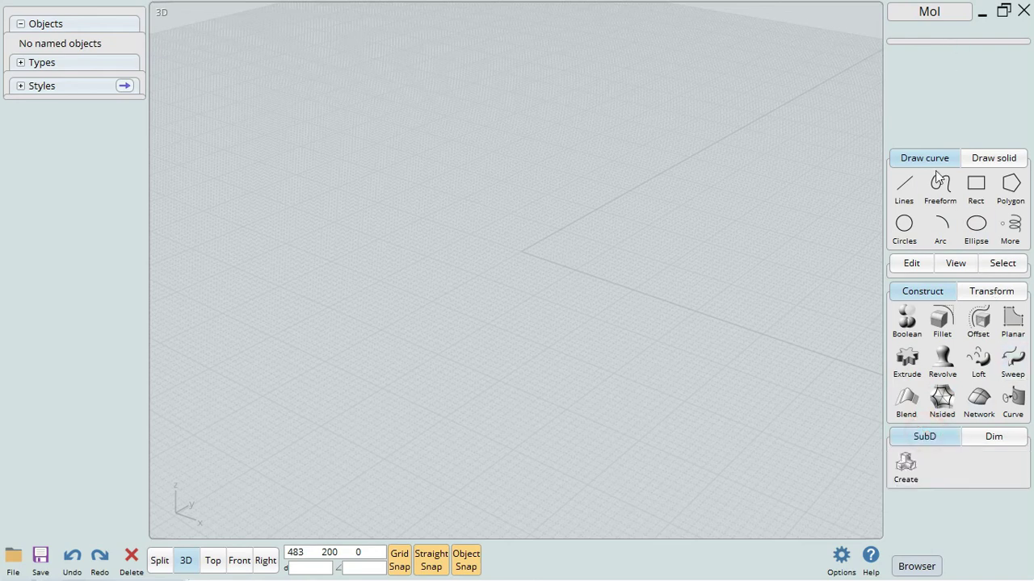
{"action": "left_click", "coordinate": [955, 265]}
{"action": "left_click", "coordinate": [1002, 263]}
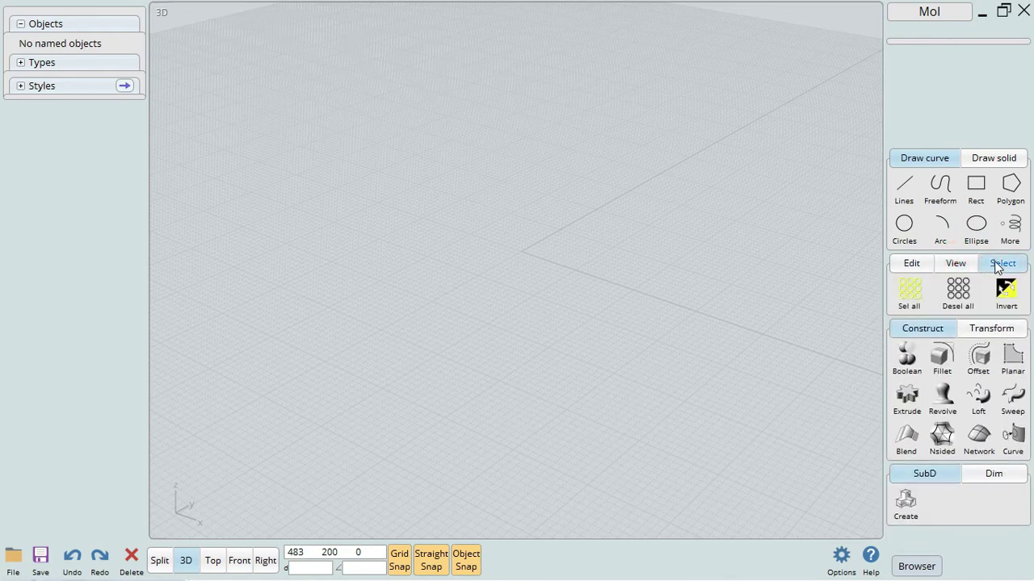
{"action": "left_click", "coordinate": [911, 264]}
{"action": "left_click", "coordinate": [911, 264]}
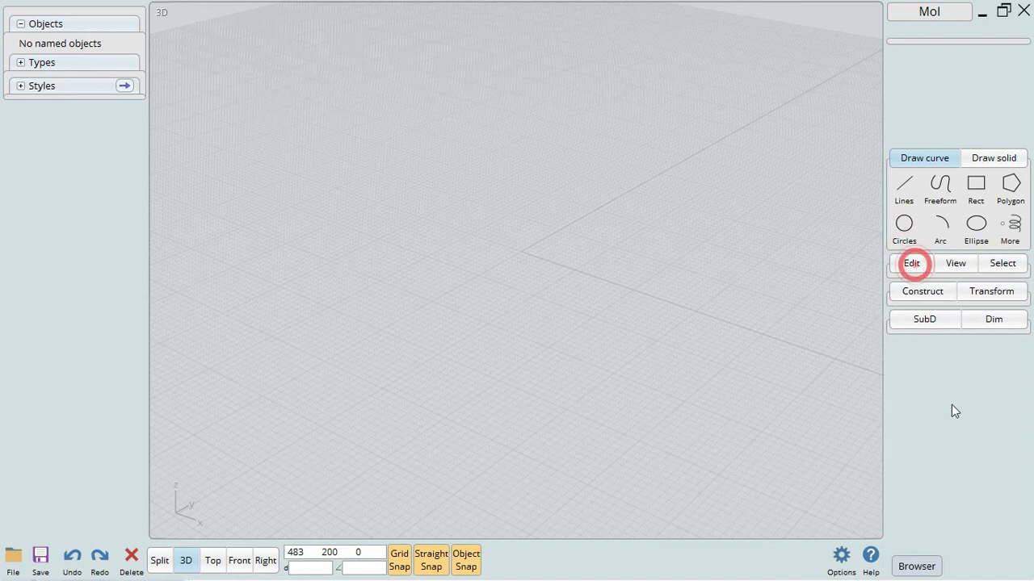
{"action": "left_click", "coordinate": [912, 266]}
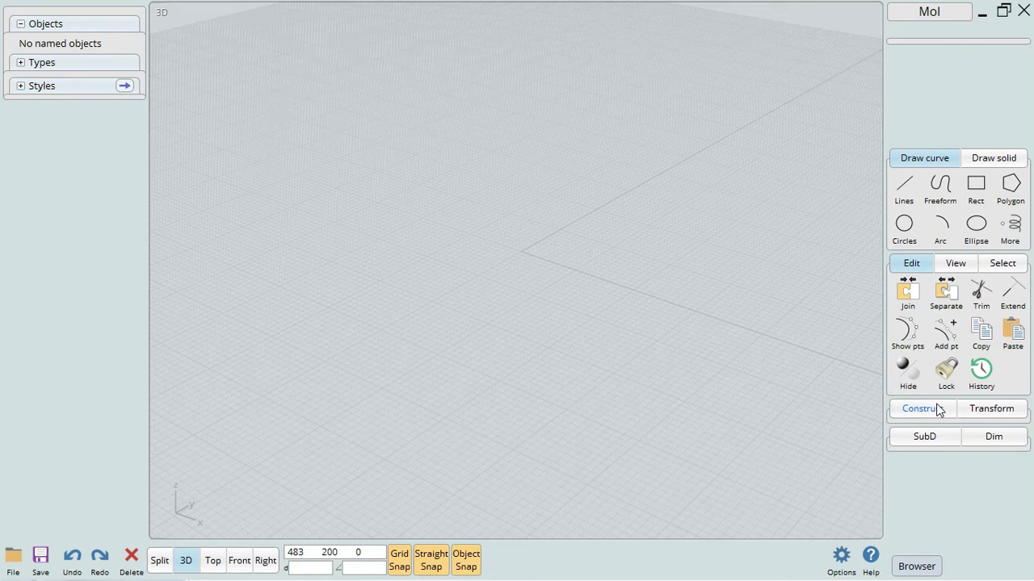
{"action": "left_click", "coordinate": [925, 409]}
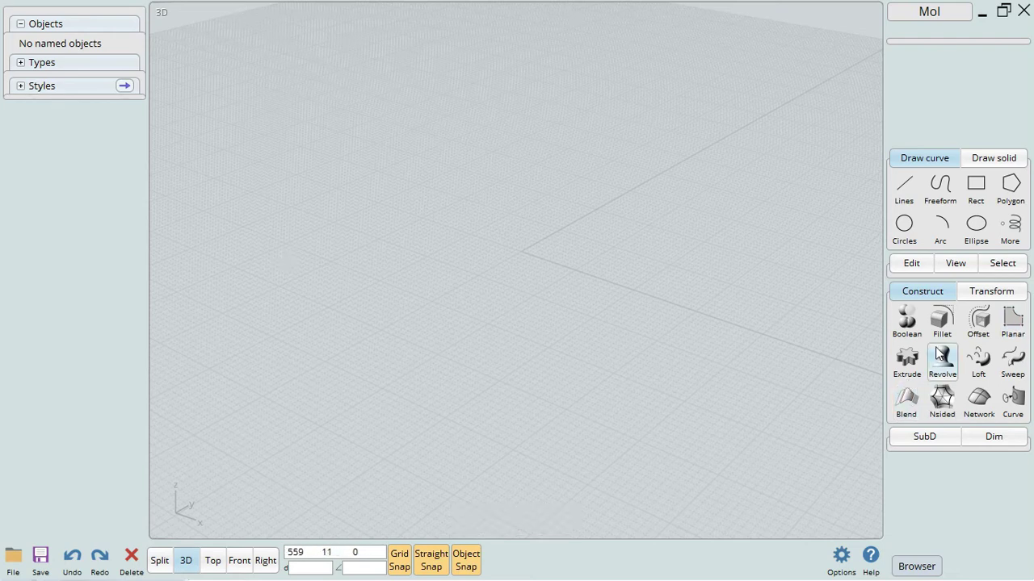
Examine the general settings and the shortcut key assignments in the program options.
{"action": "left_click", "coordinate": [841, 559]}
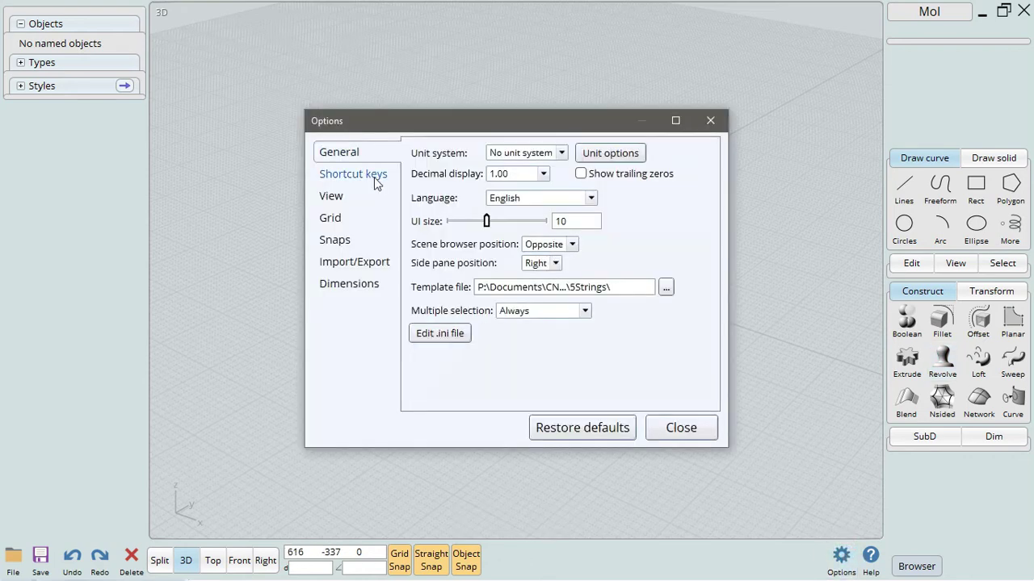
{"action": "left_click", "coordinate": [334, 179]}
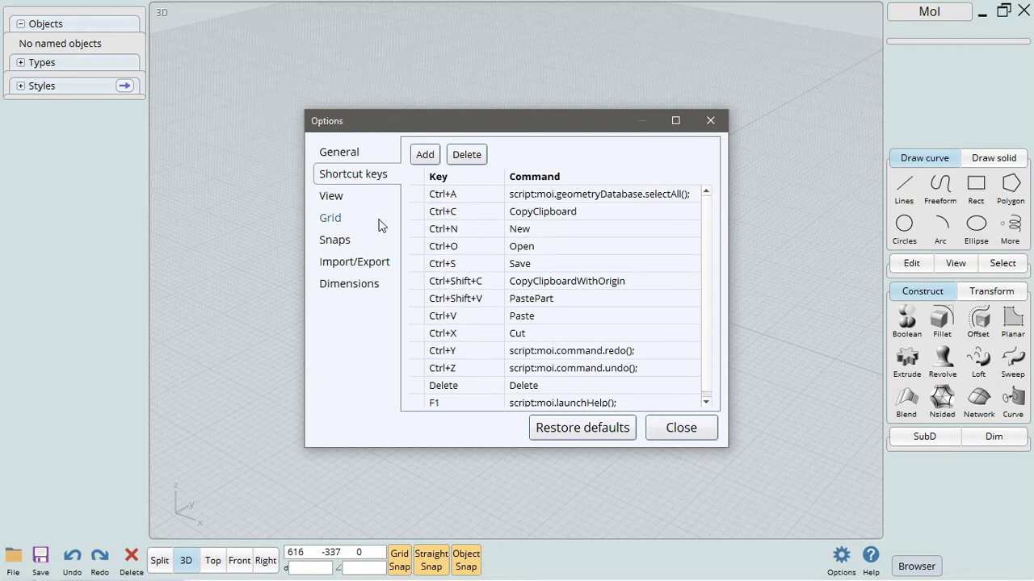
{"action": "left_click", "coordinate": [680, 432]}
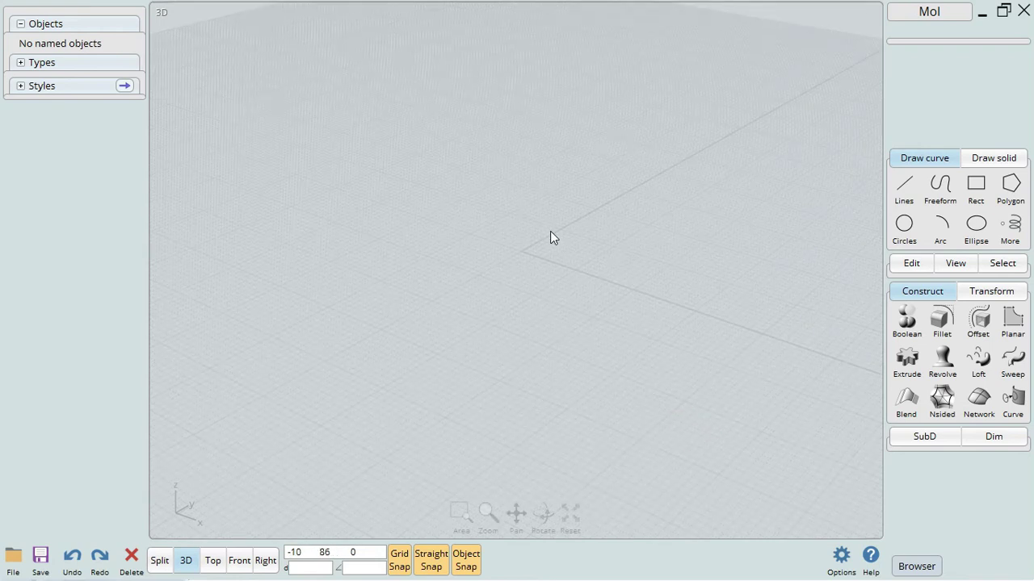
Expand the Types and Styles sections of the scene browser.
{"action": "left_click", "coordinate": [21, 62]}
{"action": "left_click", "coordinate": [19, 232]}
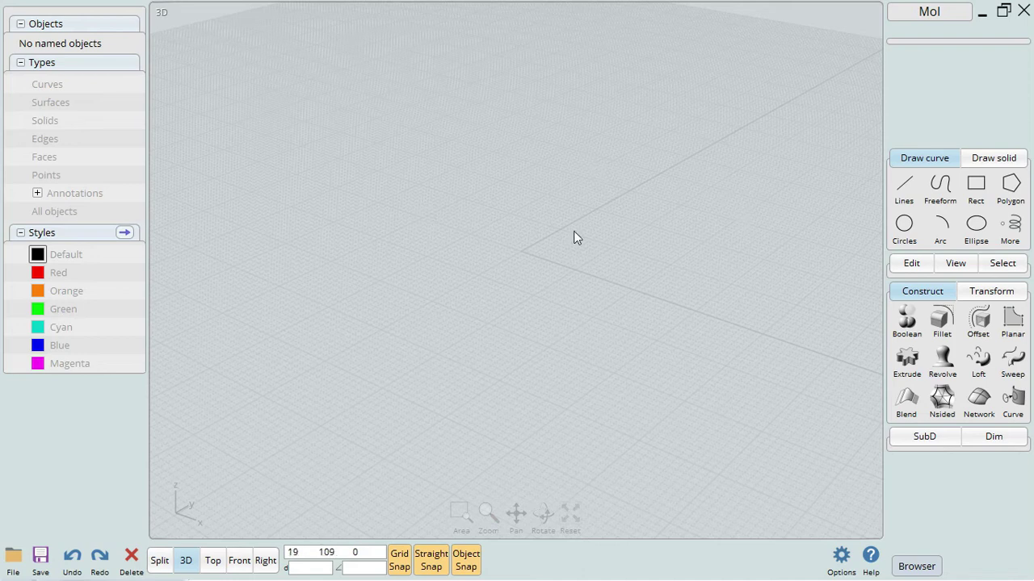
{"action": "right_click_drag", "start_coordinate": [562, 219], "coordinate": [531, 229]}
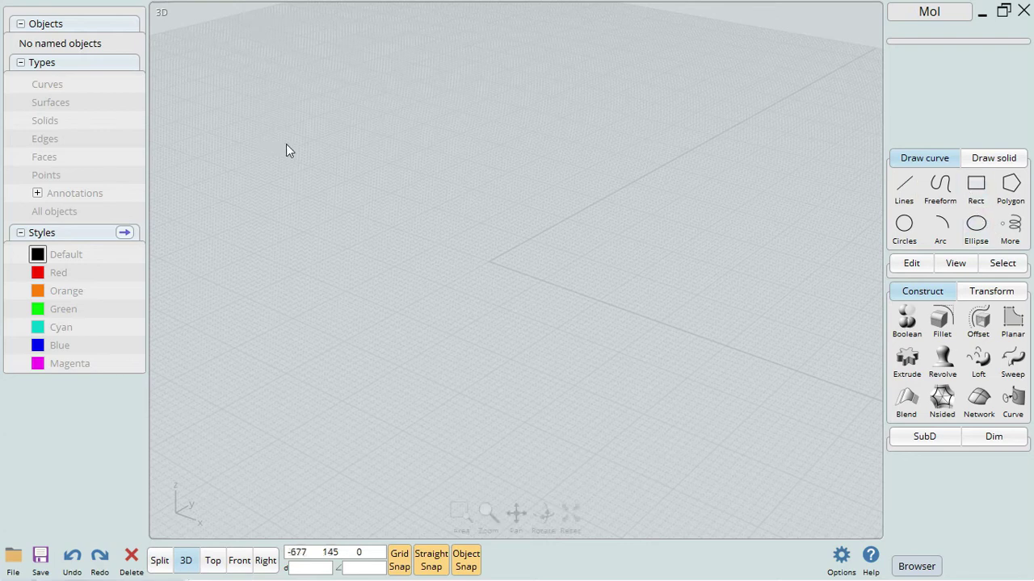
{"action": "right_click_drag", "start_coordinate": [545, 185], "coordinate": [521, 229]}
{"action": "right_click_drag", "start_coordinate": [529, 263], "coordinate": [549, 206]}
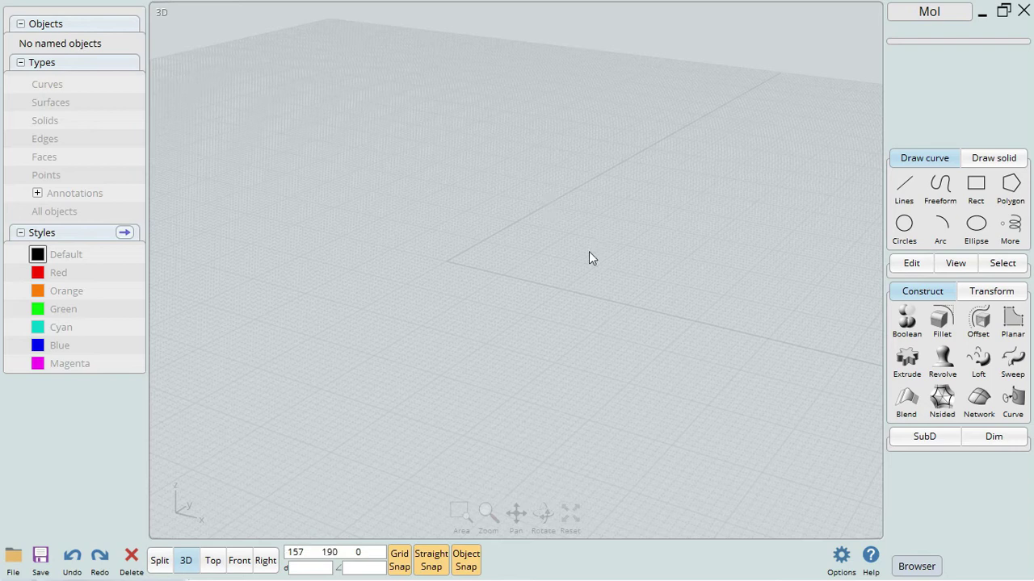
{"action": "right_click_drag", "start_coordinate": [547, 235], "coordinate": [576, 286]}
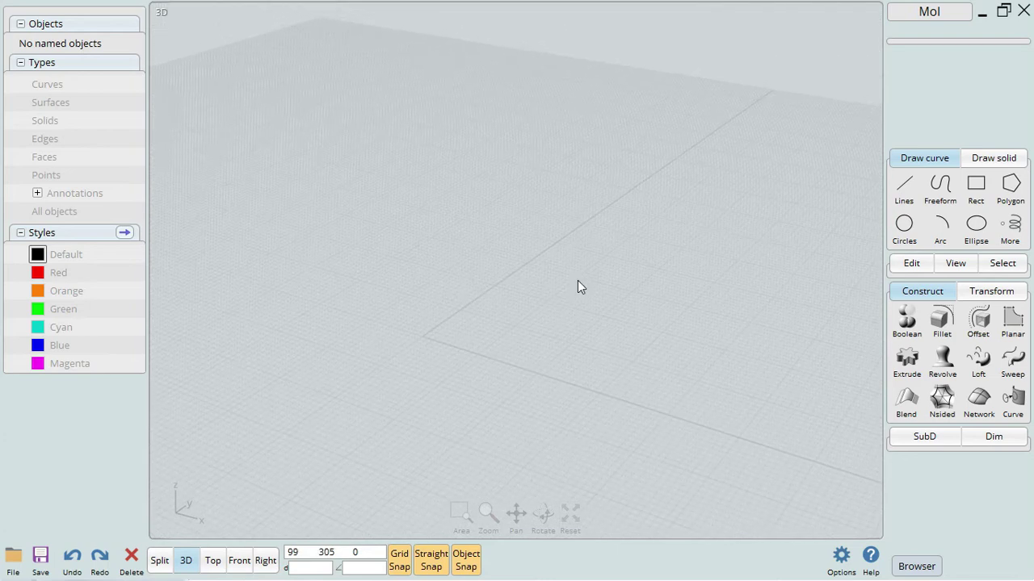
{"action": "right_click_drag", "start_coordinate": [496, 326], "coordinate": [522, 286]}
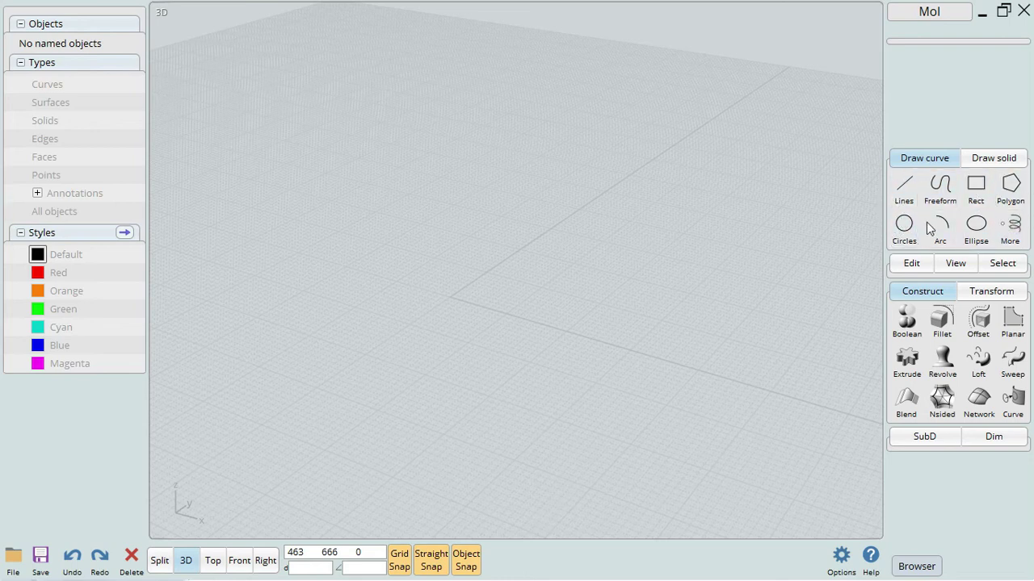
Examine the Draw solid, Edit, View, Select, Construct, Transform and SubD tool groups, ending with the Transform and SubD tools shown.
{"action": "left_click", "coordinate": [993, 157]}
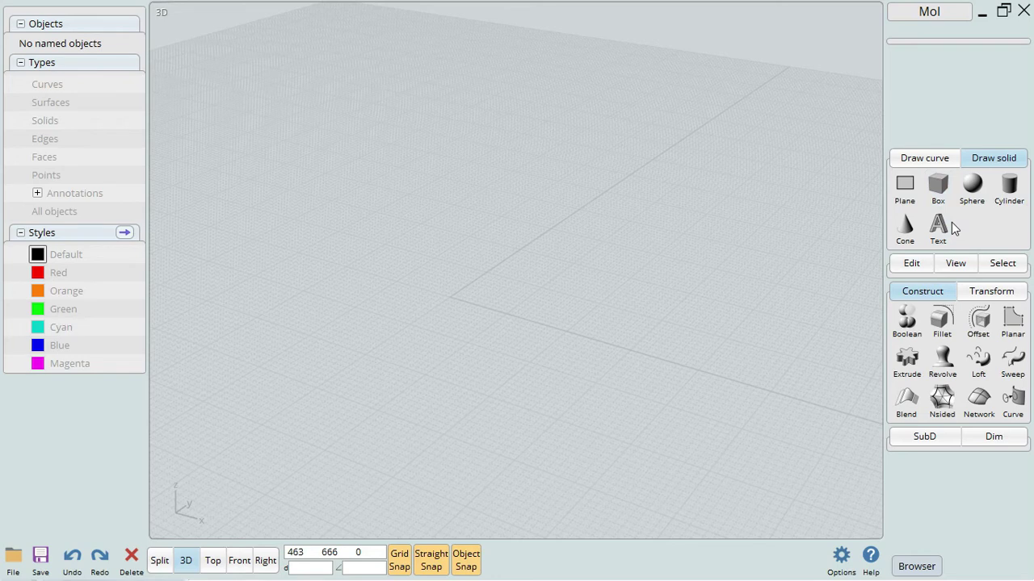
{"action": "left_click", "coordinate": [912, 267]}
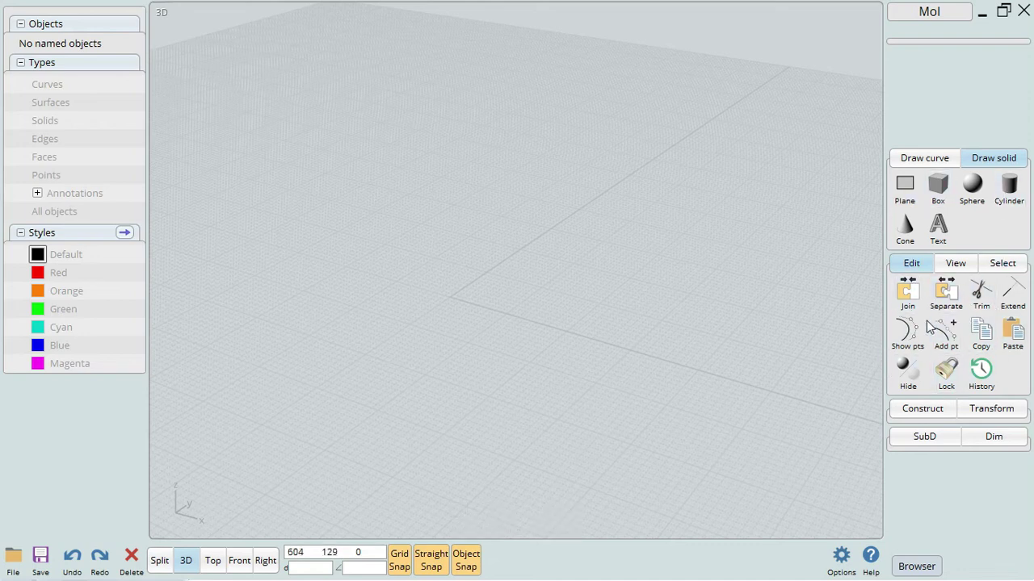
{"action": "left_click", "coordinate": [956, 266]}
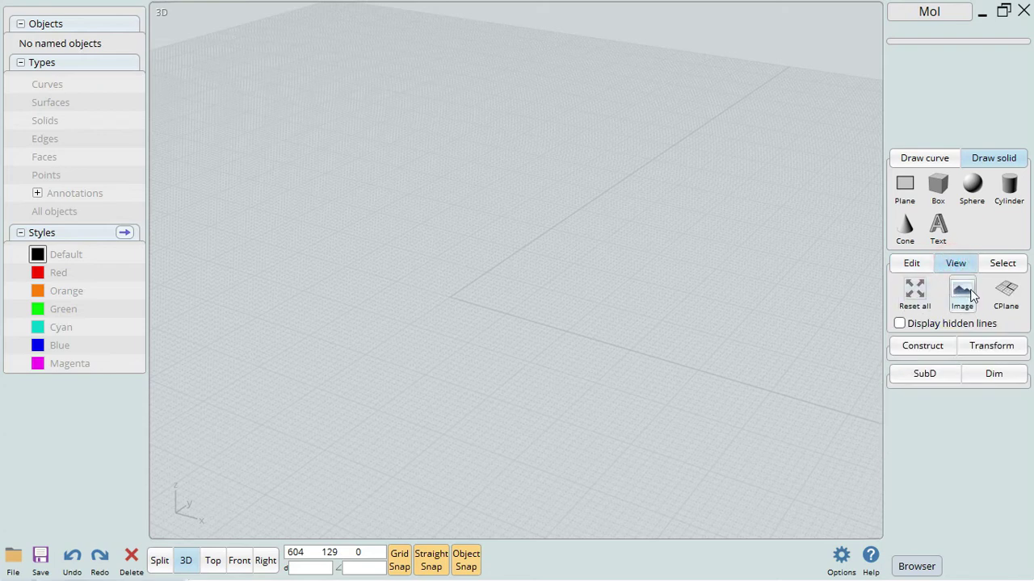
{"action": "left_click", "coordinate": [1003, 264]}
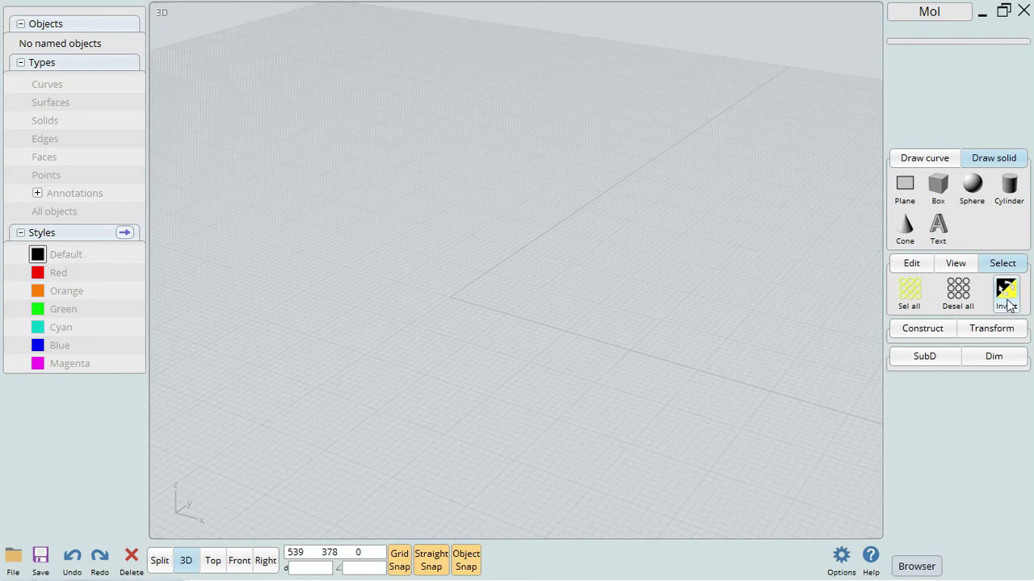
{"action": "left_click", "coordinate": [913, 264]}
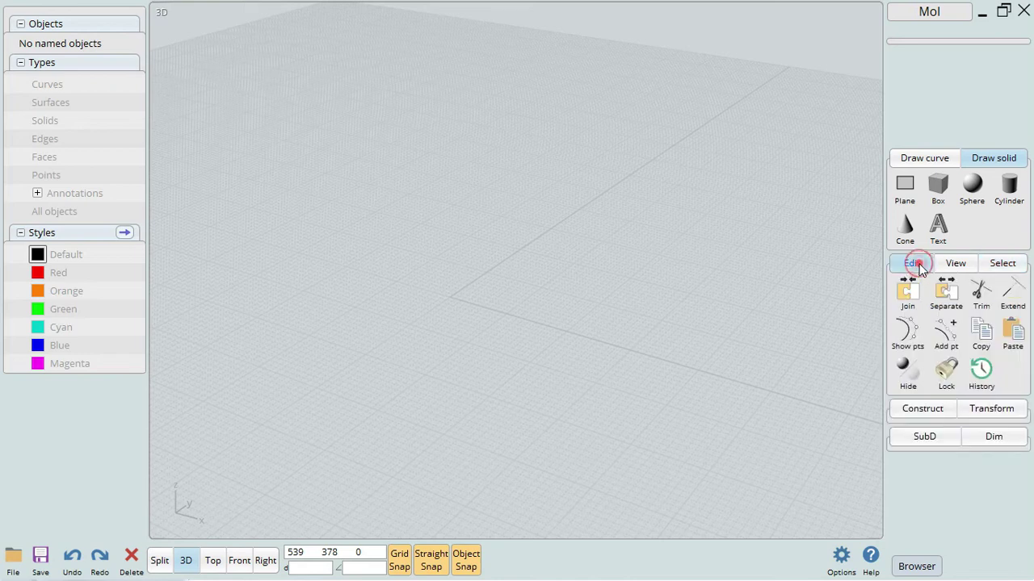
{"action": "left_click", "coordinate": [933, 414]}
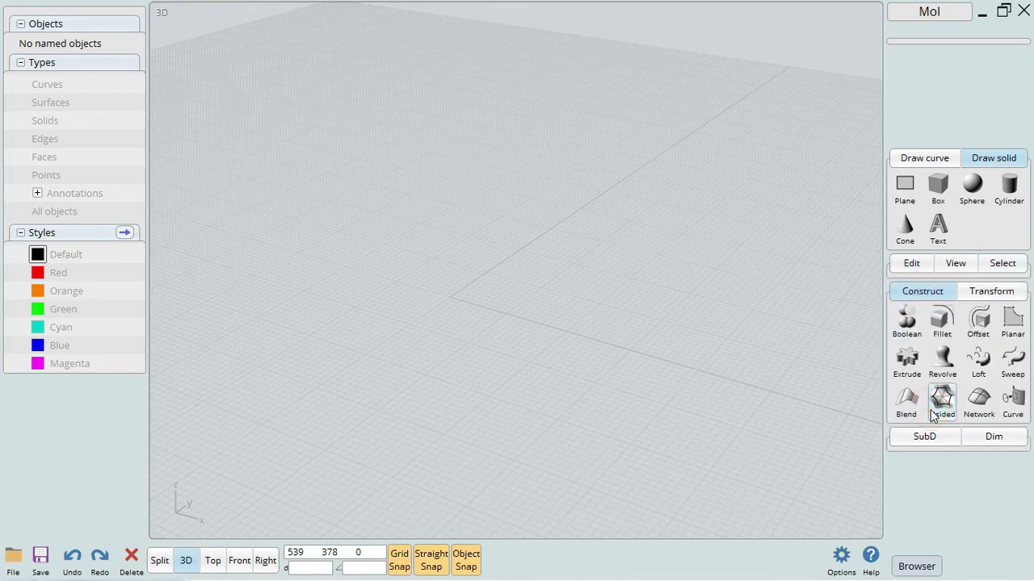
{"action": "left_click", "coordinate": [981, 292]}
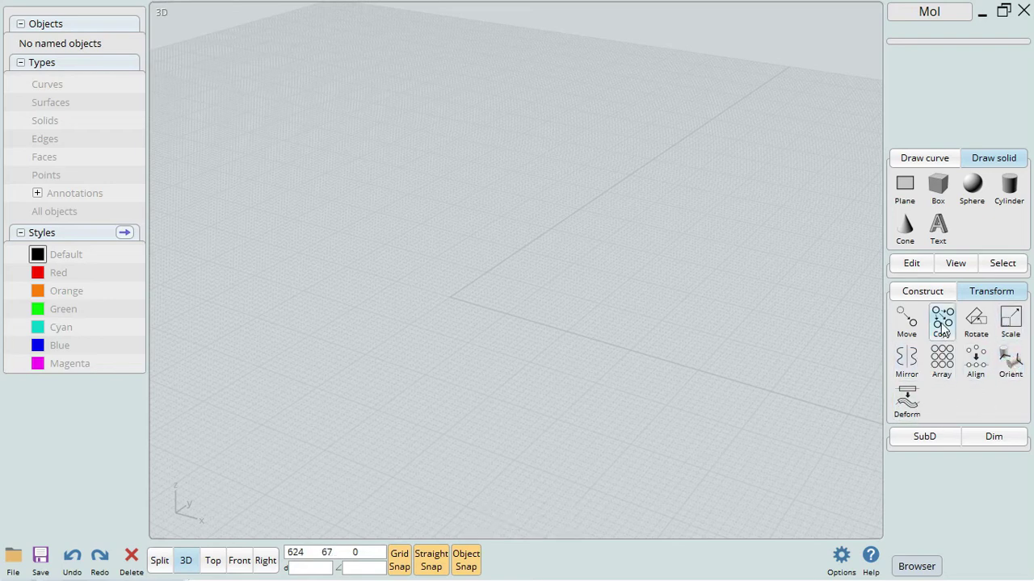
{"action": "left_click", "coordinate": [923, 440]}
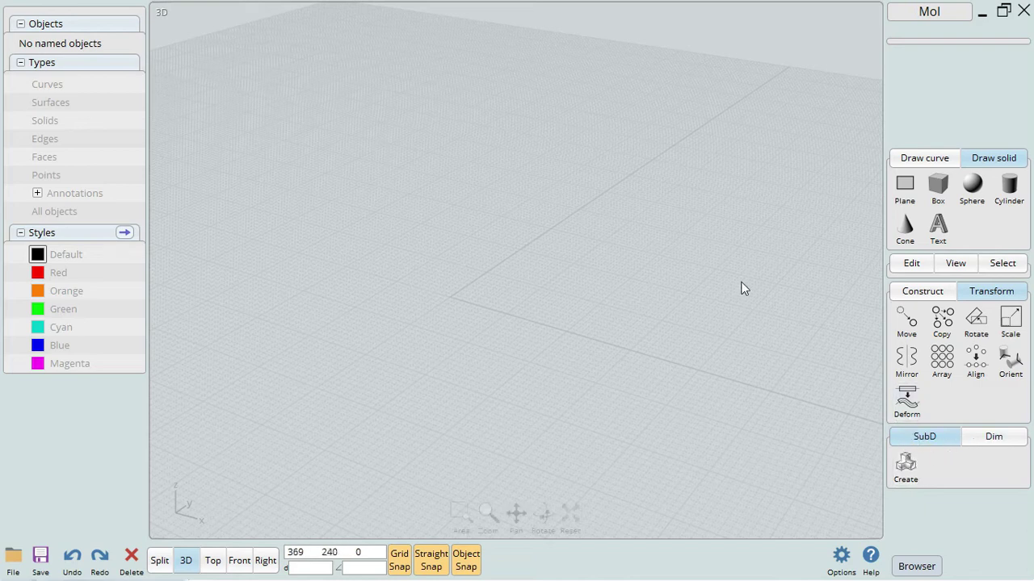
Draw a solid sphere centred on the grid origin with a radius of about 221.
{"action": "right_click_drag", "start_coordinate": [491, 164], "coordinate": [558, 203]}
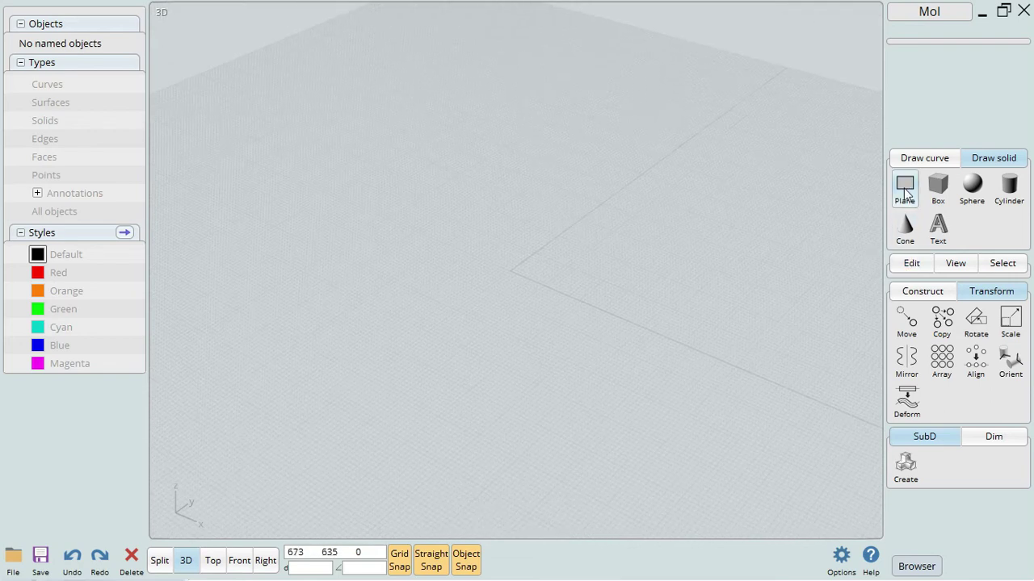
{"action": "right_click_drag", "start_coordinate": [574, 216], "coordinate": [547, 168]}
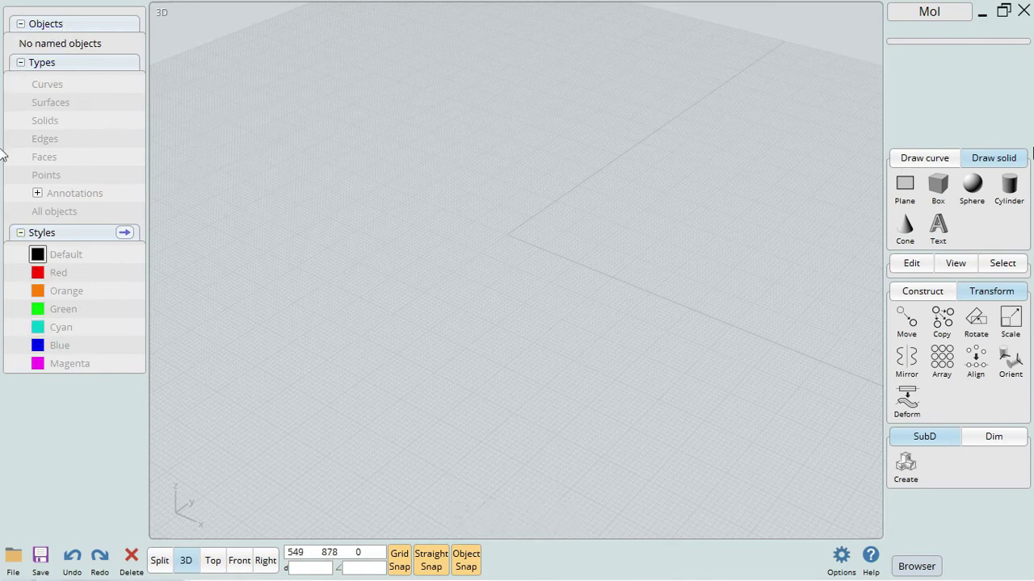
{"action": "left_click", "coordinate": [973, 192]}
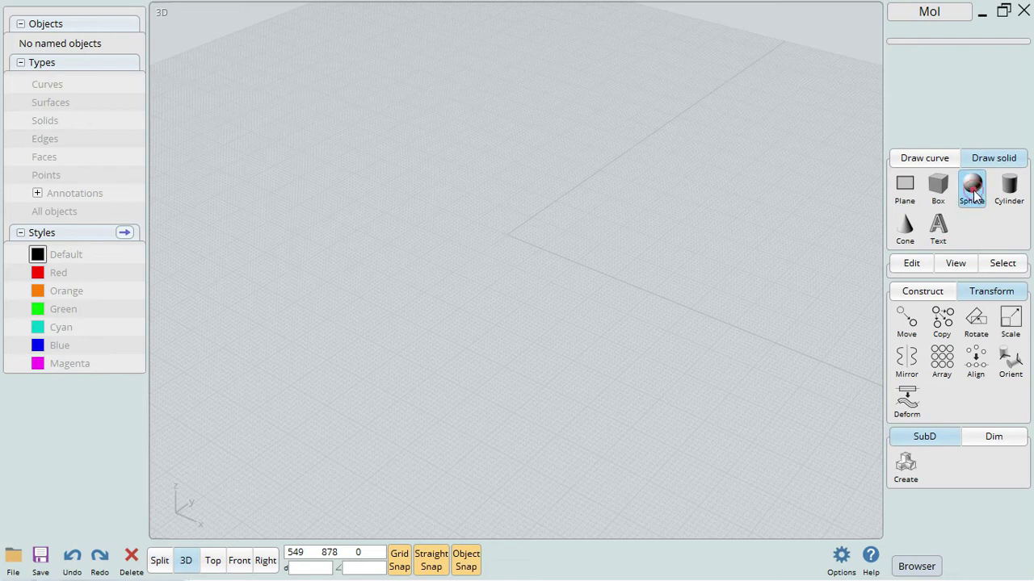
{"action": "left_click", "coordinate": [505, 236]}
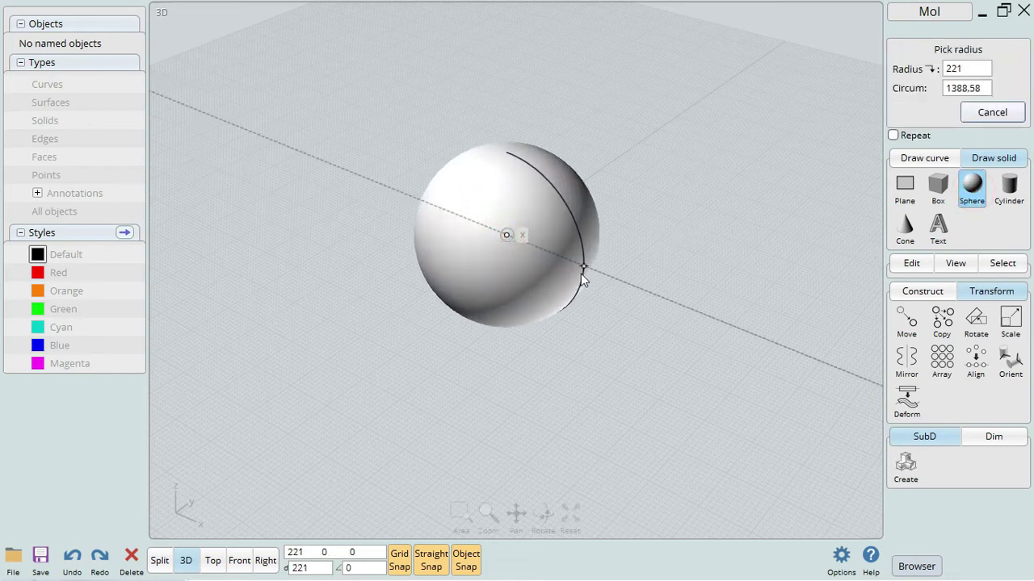
{"action": "left_click", "coordinate": [581, 274]}
Draw a solid box by corners beside the sphere, about 170 x 199 at the base and 425 high.
{"action": "mouse_move", "coordinate": [538, 375]}
{"action": "right_mouse_down"}
{"action": "mouse_move", "coordinate": [658, 321]}
{"action": "mouse_move", "coordinate": [766, 215]}
{"action": "mouse_move", "coordinate": [556, 312]}
{"action": "mouse_move", "coordinate": [479, 368]}
{"action": "mouse_move", "coordinate": [530, 380]}
{"action": "mouse_move", "coordinate": [708, 304]}
{"action": "mouse_move", "coordinate": [500, 360]}
{"action": "mouse_move", "coordinate": [525, 370]}
{"action": "right_mouse_up"}
{"action": "right_click_drag", "start_coordinate": [658, 249], "coordinate": [680, 263]}
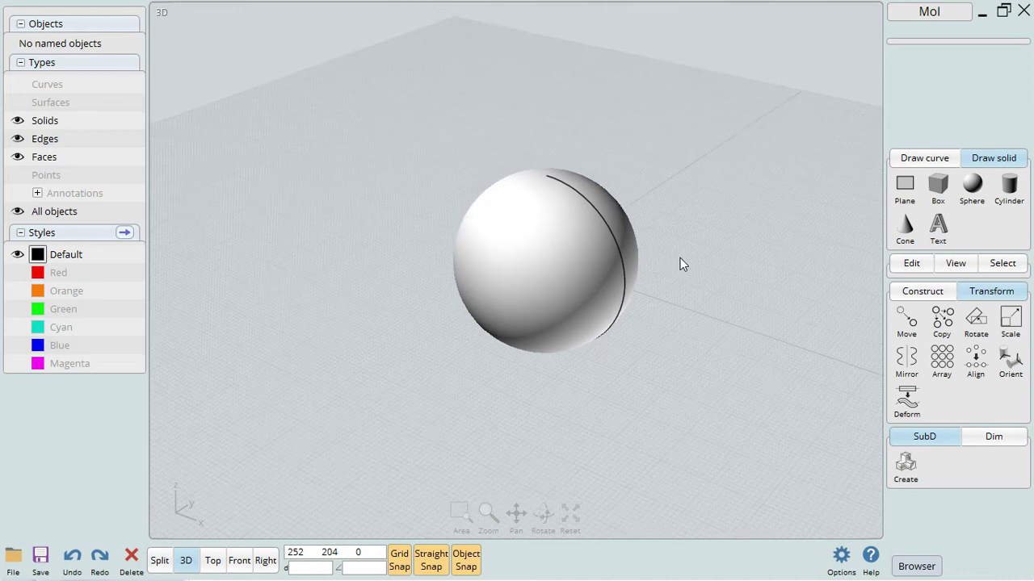
{"action": "left_click", "coordinate": [937, 190]}
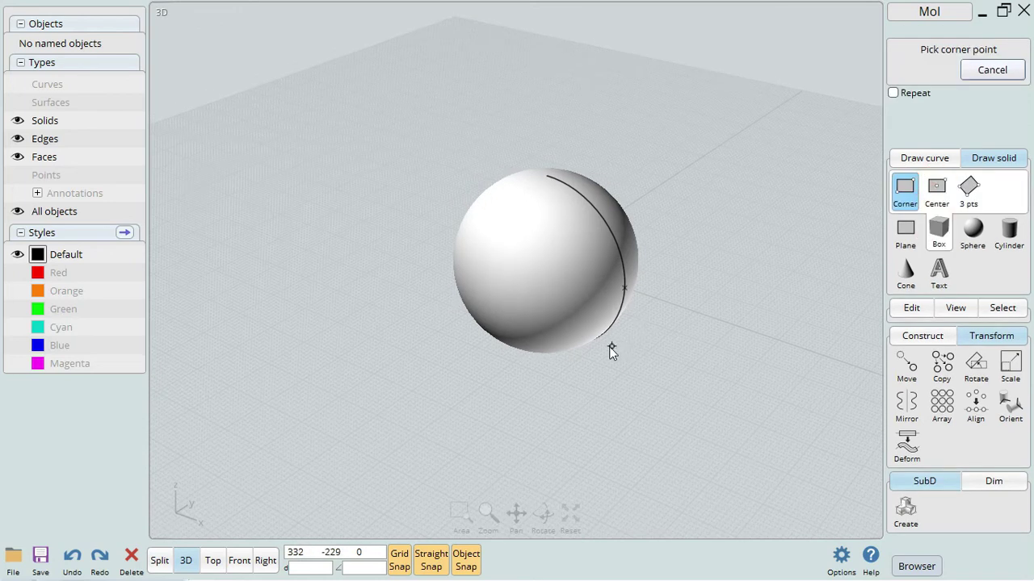
{"action": "left_click", "coordinate": [629, 329]}
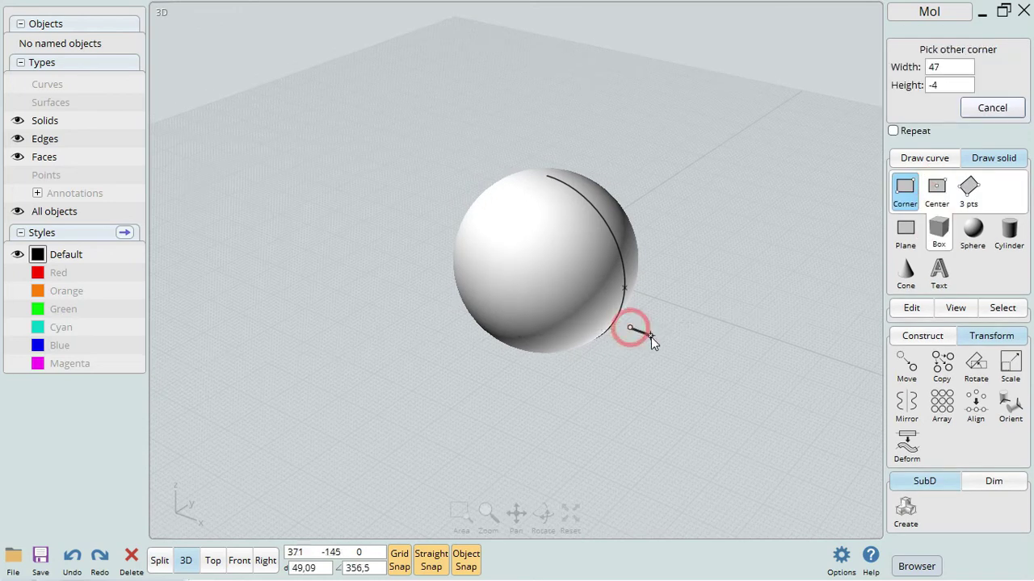
{"action": "left_click", "coordinate": [654, 373]}
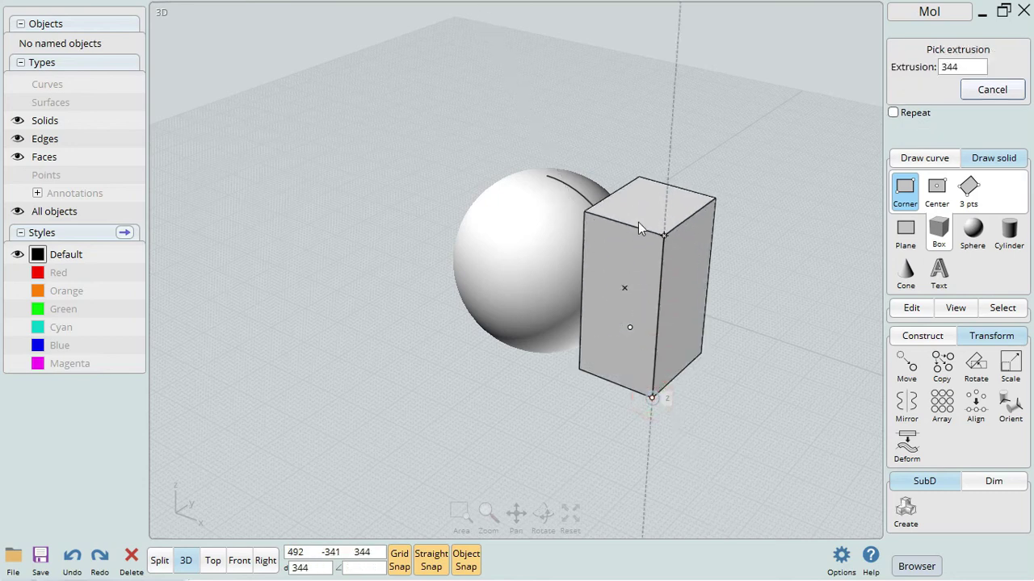
{"action": "left_click", "coordinate": [633, 197]}
Draw an upright solid cone on the grid, on the opposite side of the sphere from the box.
{"action": "right_click_drag", "start_coordinate": [472, 410], "coordinate": [543, 415]}
{"action": "left_click", "coordinate": [901, 272]}
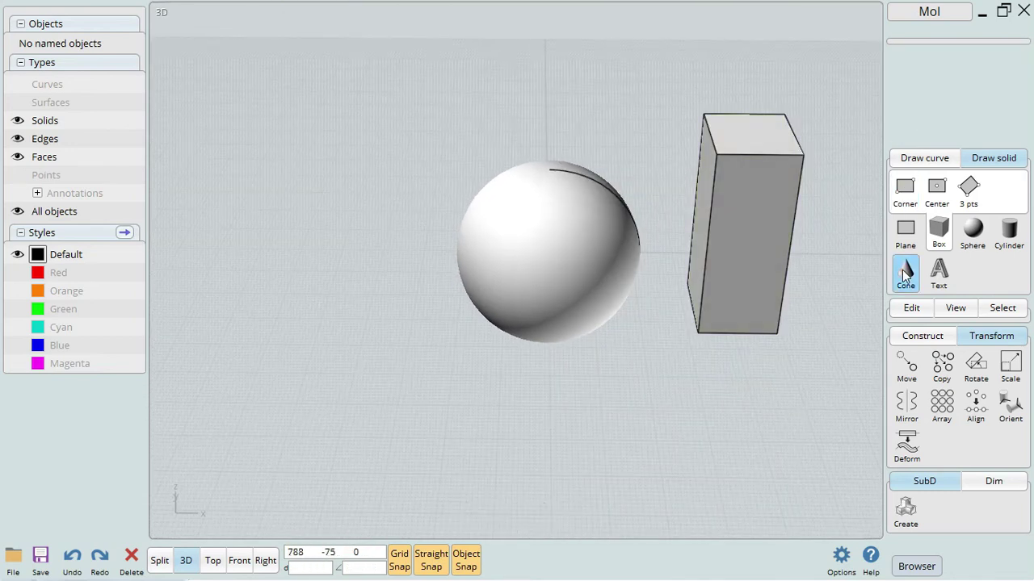
{"action": "left_click", "coordinate": [386, 285]}
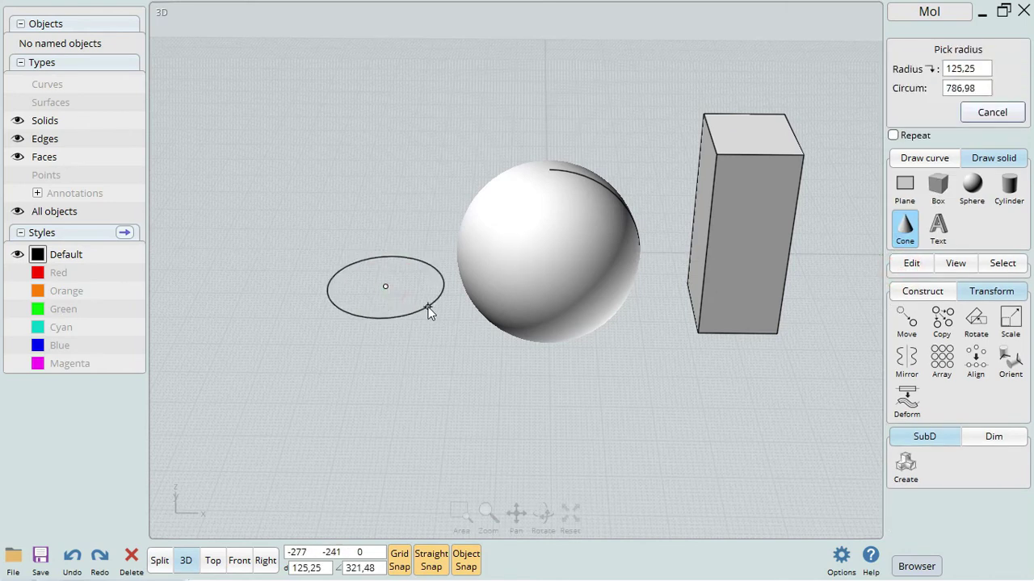
{"action": "left_click", "coordinate": [435, 314]}
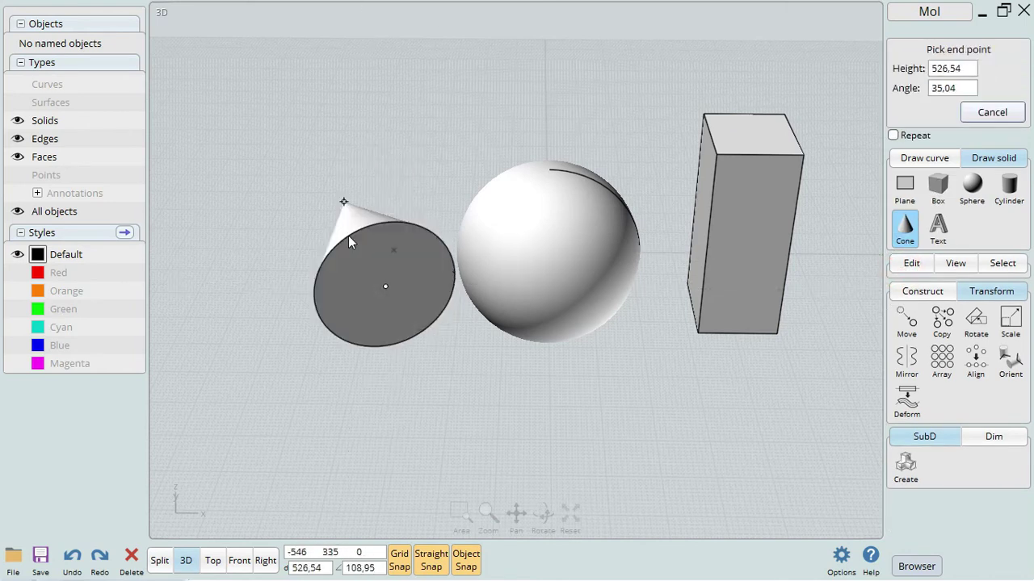
{"action": "left_click", "coordinate": [375, 119]}
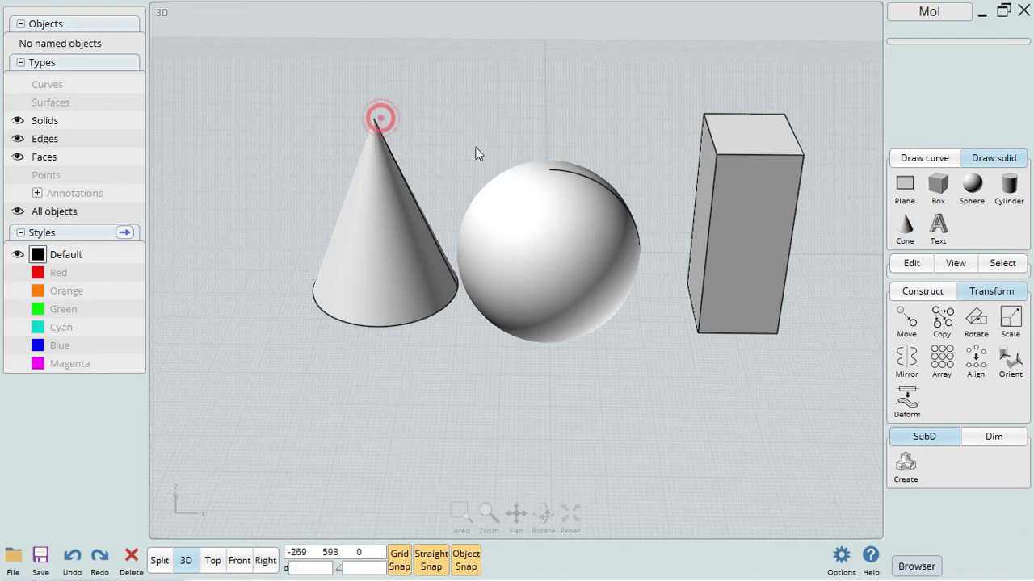
Move the cone towards the sphere so that the two solids overlap.
{"action": "middle_click_drag", "start_coordinate": [524, 143], "coordinate": [484, 177]}
{"action": "left_click", "coordinate": [378, 306]}
{"action": "left_click_drag", "start_coordinate": [368, 318], "coordinate": [449, 302]}
Move the box onto the sphere so that its lower part sinks into the sphere's top, and deselect it.
{"action": "left_click_drag", "start_coordinate": [662, 287], "coordinate": [556, 250]}
{"action": "right_click_drag", "start_coordinate": [371, 494], "coordinate": [329, 420]}
{"action": "mouse_move", "coordinate": [563, 158]}
{"action": "left_mouse_down"}
{"action": "mouse_move", "coordinate": [566, 103]}
{"action": "mouse_move", "coordinate": [568, 144]}
{"action": "left_mouse_up"}
{"action": "left_click", "coordinate": [416, 226]}
{"action": "right_click_drag", "start_coordinate": [676, 226], "coordinate": [639, 255]}
{"action": "right_click_drag", "start_coordinate": [475, 304], "coordinate": [490, 405]}
{"action": "left_click", "coordinate": [519, 330]}
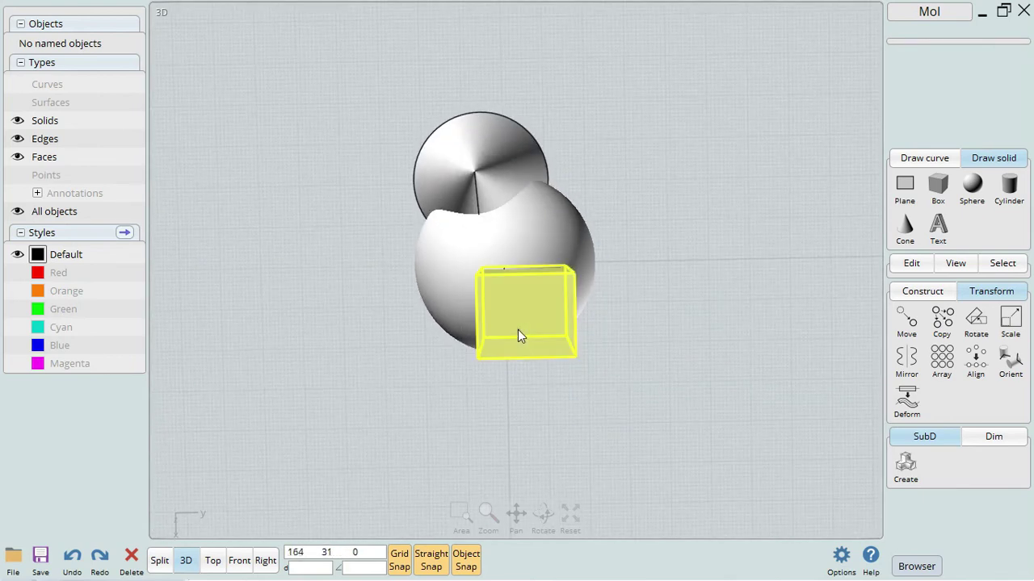
{"action": "left_click_drag", "start_coordinate": [519, 330], "coordinate": [503, 330]}
{"action": "right_click_drag", "start_coordinate": [626, 288], "coordinate": [570, 301]}
{"action": "left_click_drag", "start_coordinate": [537, 103], "coordinate": [535, 154]}
{"action": "left_click", "coordinate": [661, 205]}
Select the box and name the object "quadrado".
{"action": "mouse_move", "coordinate": [661, 205]}
{"action": "right_mouse_down"}
{"action": "mouse_move", "coordinate": [590, 230]}
{"action": "mouse_move", "coordinate": [657, 215]}
{"action": "mouse_move", "coordinate": [656, 225]}
{"action": "right_mouse_up"}
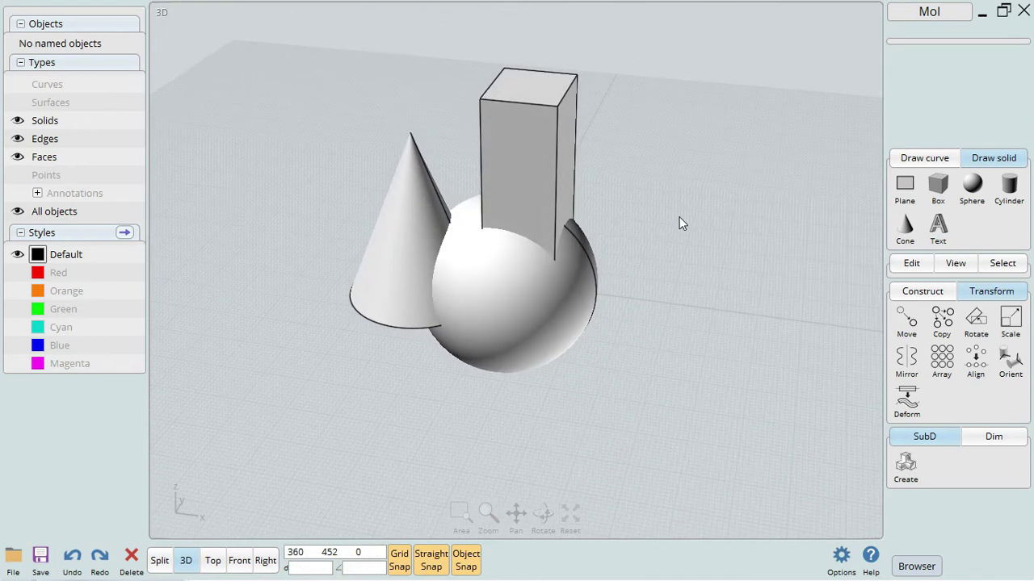
{"action": "right_click_drag", "start_coordinate": [681, 221], "coordinate": [730, 193]}
{"action": "middle_click_drag", "start_coordinate": [718, 199], "coordinate": [746, 217]}
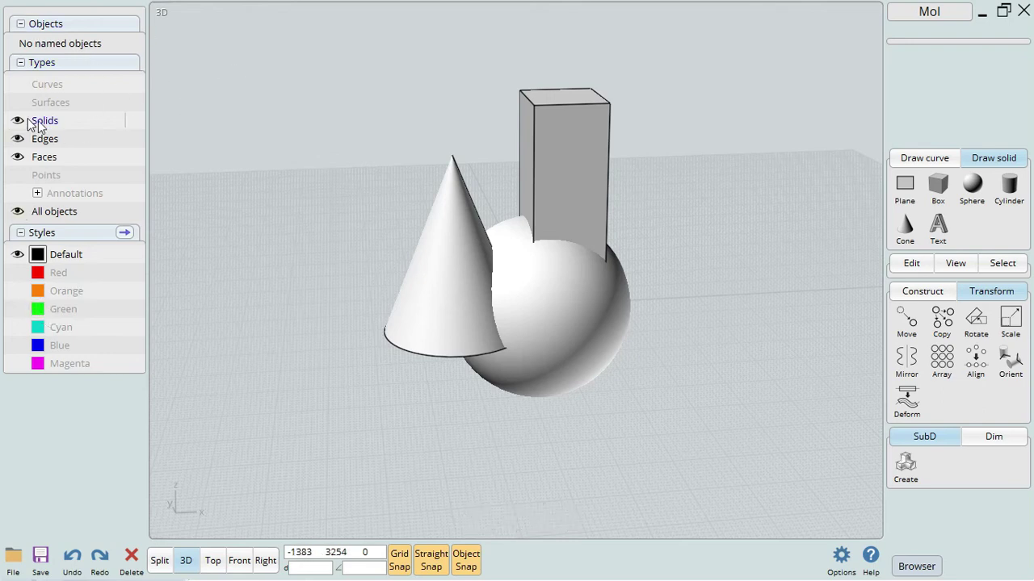
{"action": "left_click_drag", "start_coordinate": [754, 256], "coordinate": [687, 266]}
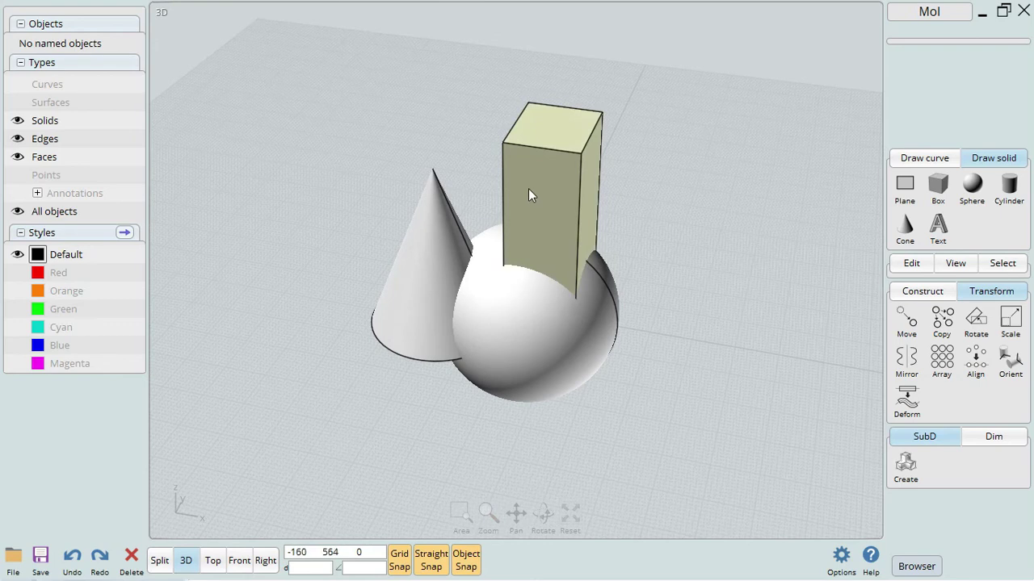
{"action": "left_click", "coordinate": [529, 194]}
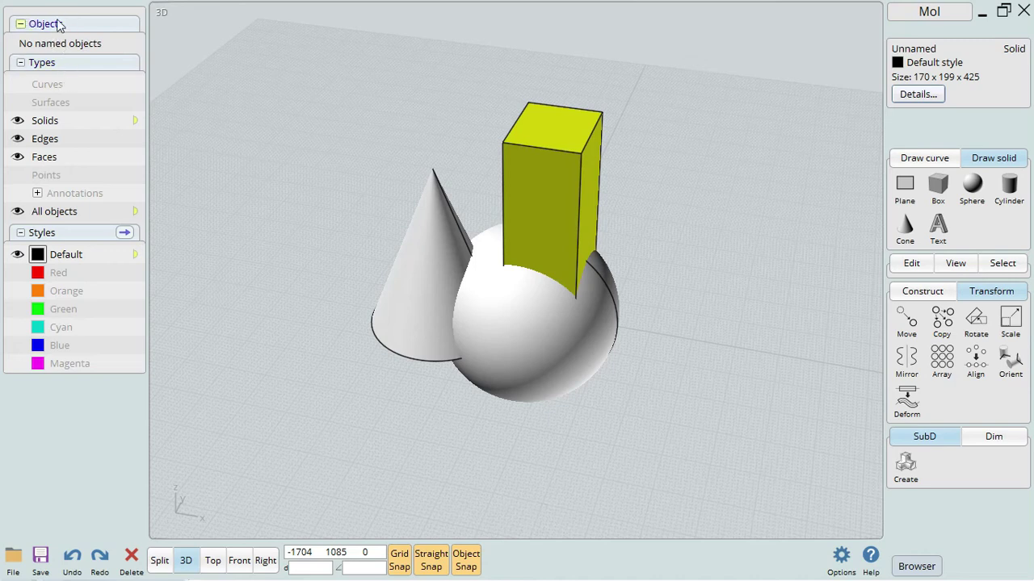
{"action": "right_click_drag", "start_coordinate": [449, 99], "coordinate": [509, 114]}
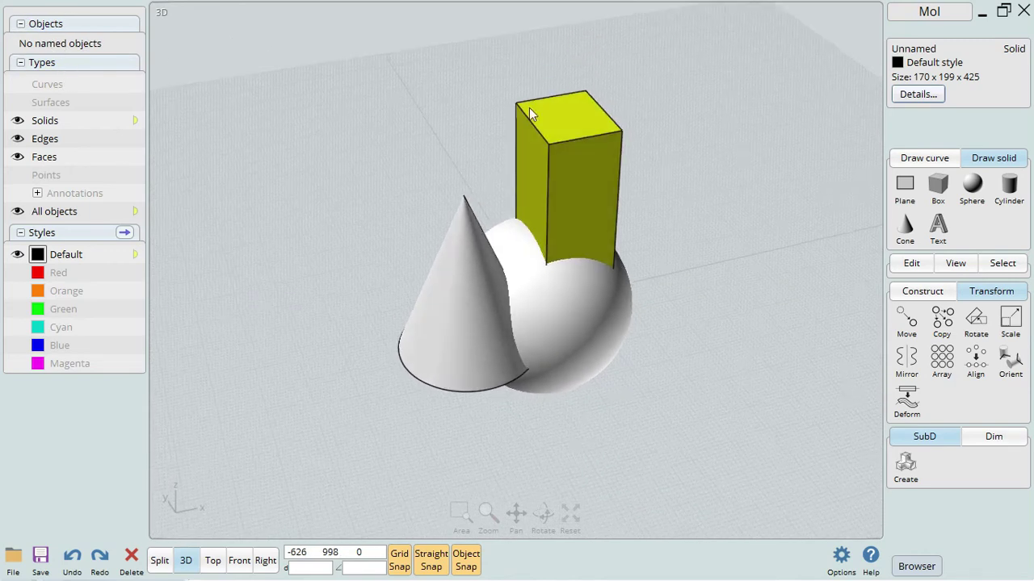
{"action": "left_click", "coordinate": [906, 50]}
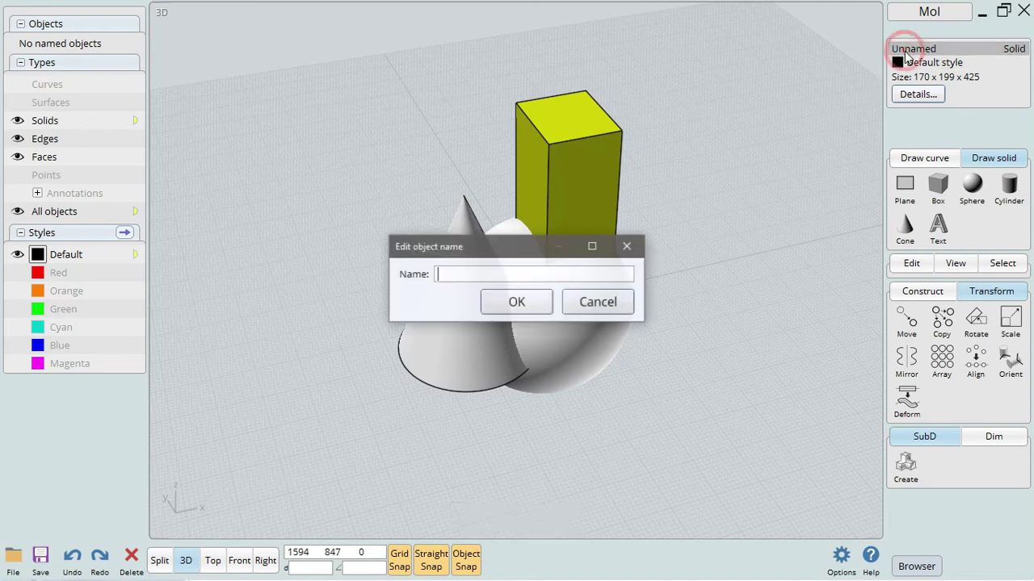
{"action": "left_click", "coordinate": [496, 272]}
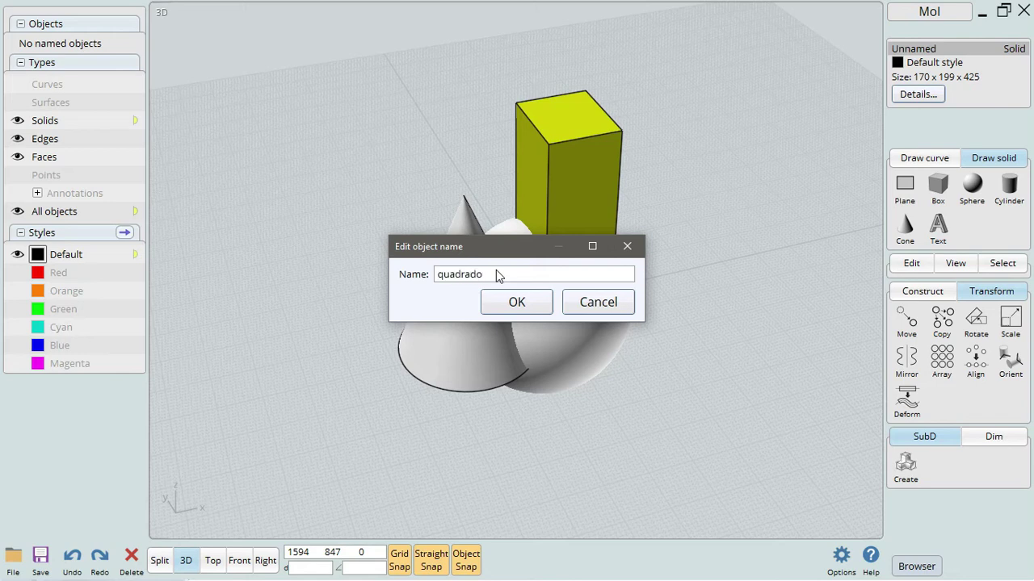
{"action": "left_click", "coordinate": [516, 302]}
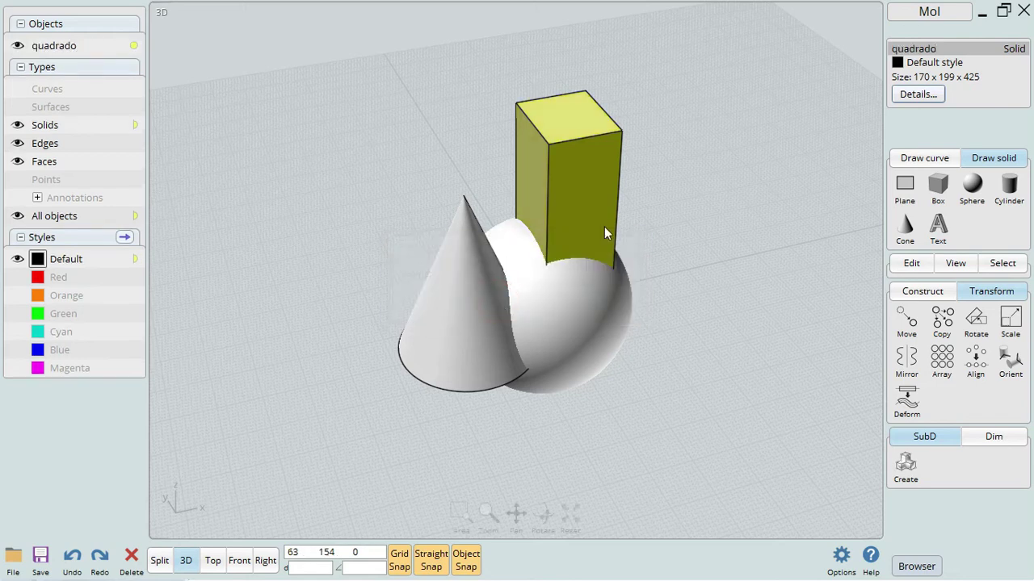
Assign the Orange style to the box and deselect it.
{"action": "left_click", "coordinate": [931, 65]}
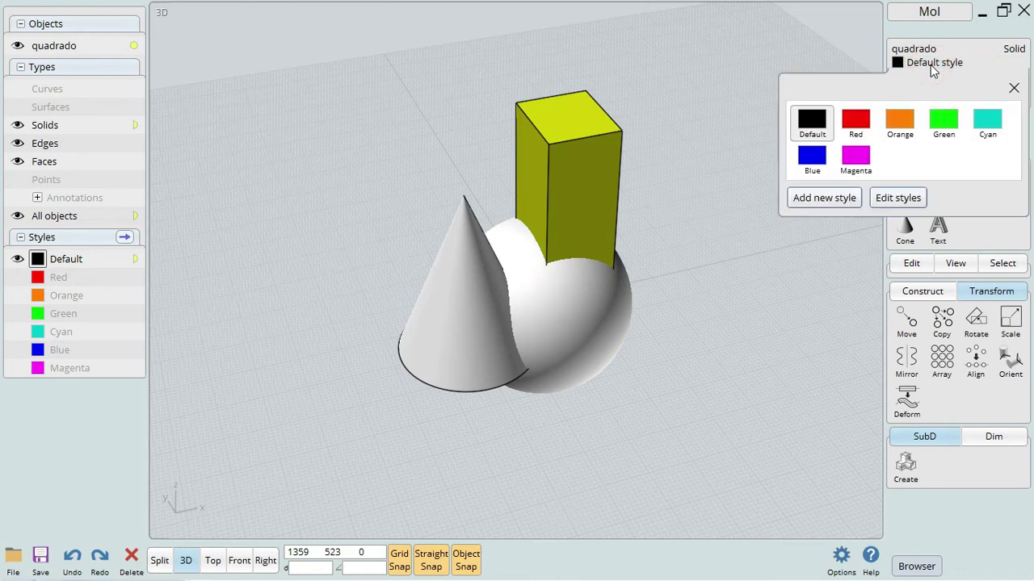
{"action": "left_click", "coordinate": [903, 126]}
{"action": "left_click", "coordinate": [698, 131]}
Name the sphere "esfera" and assign it the Blue style.
{"action": "right_click_drag", "start_coordinate": [771, 255], "coordinate": [789, 212]}
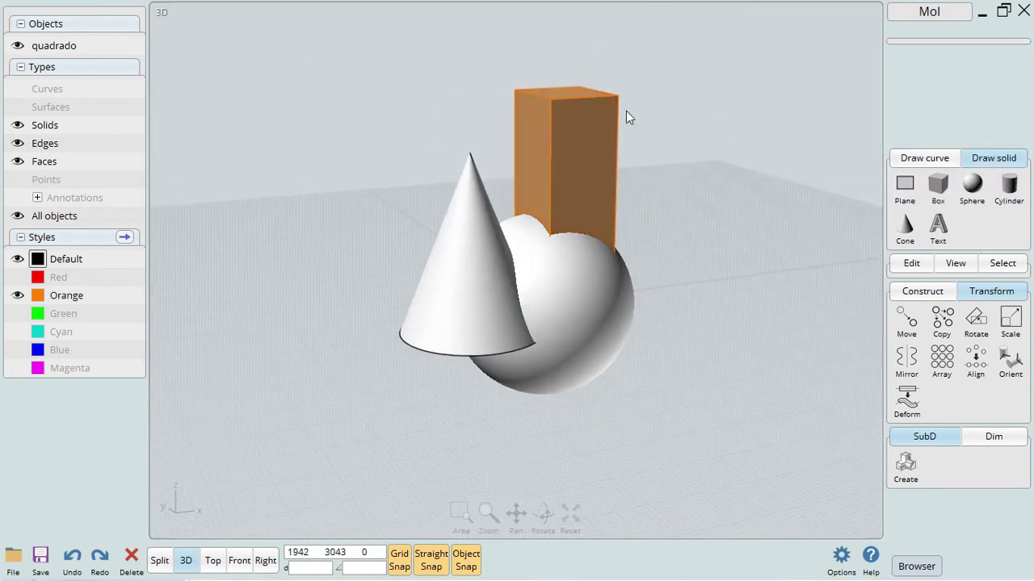
{"action": "left_click", "coordinate": [583, 329]}
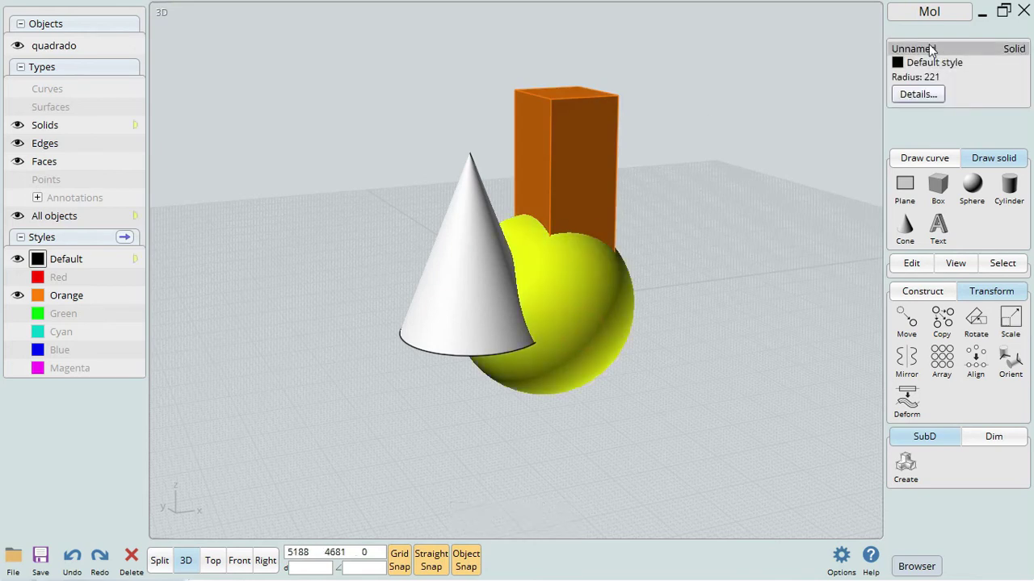
{"action": "left_click", "coordinate": [928, 48]}
{"action": "type", "text": "esfera"}
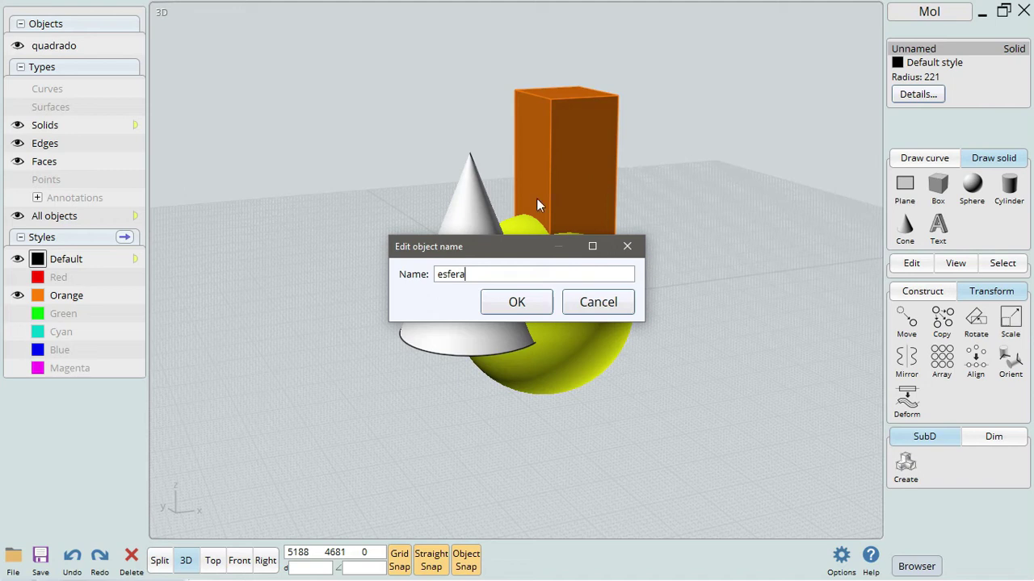
{"action": "left_click", "coordinate": [496, 299]}
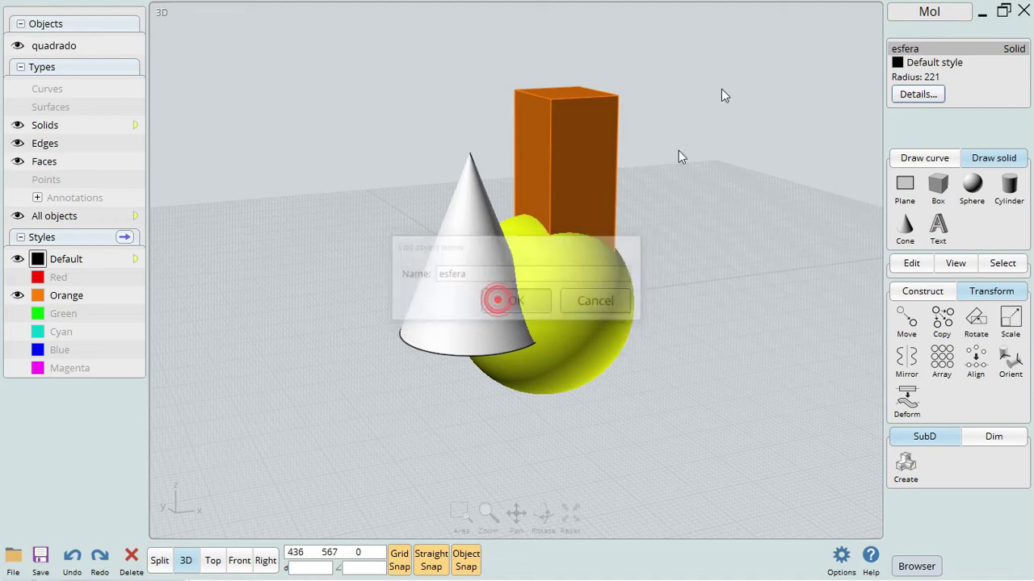
{"action": "left_click", "coordinate": [934, 62]}
{"action": "left_click", "coordinate": [813, 153]}
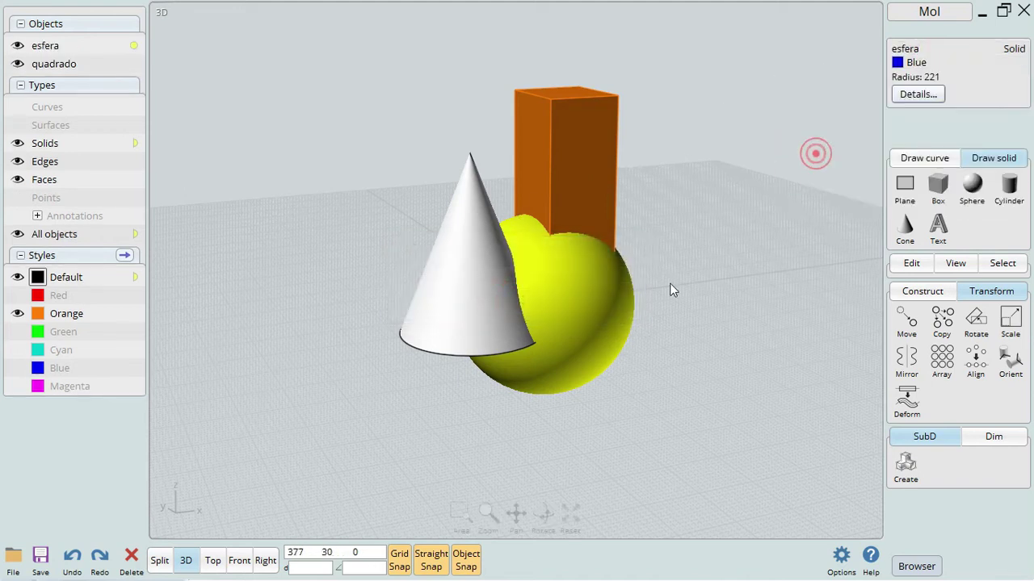
Deselect the sphere, then select the cone and name the object "cone".
{"action": "left_click", "coordinate": [699, 187]}
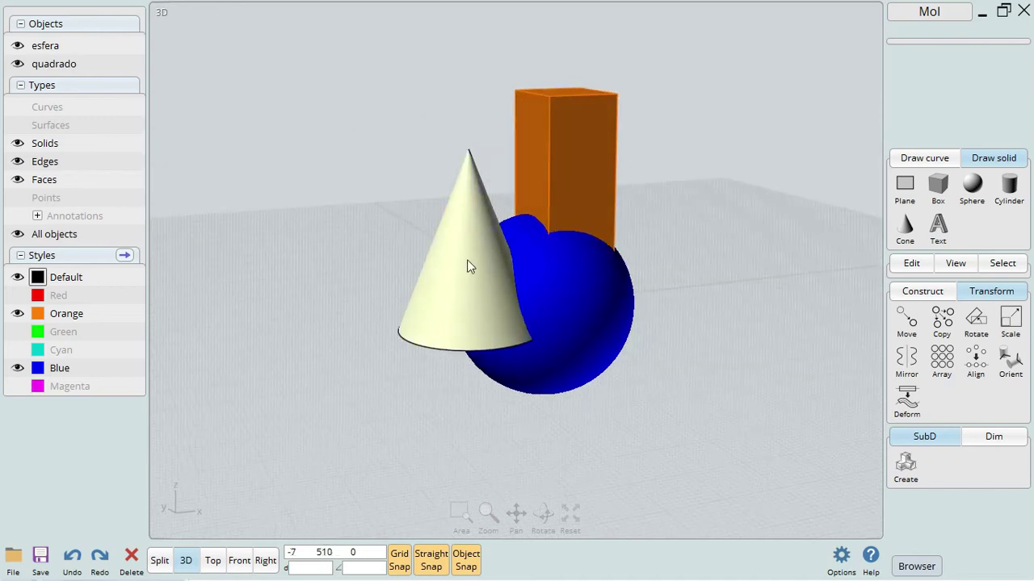
{"action": "left_click", "coordinate": [466, 260]}
{"action": "left_click", "coordinate": [919, 48]}
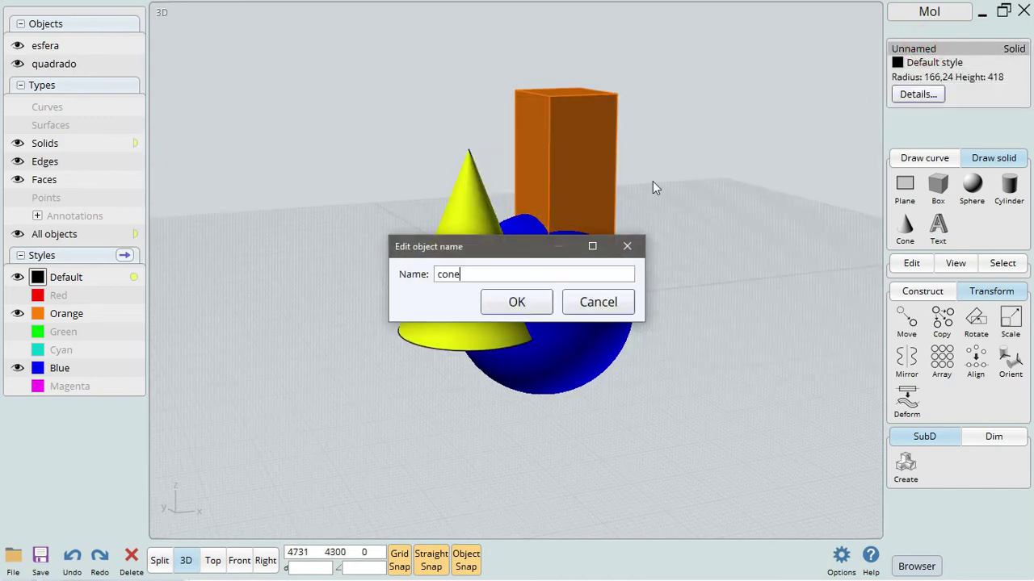
{"action": "left_click", "coordinate": [511, 303]}
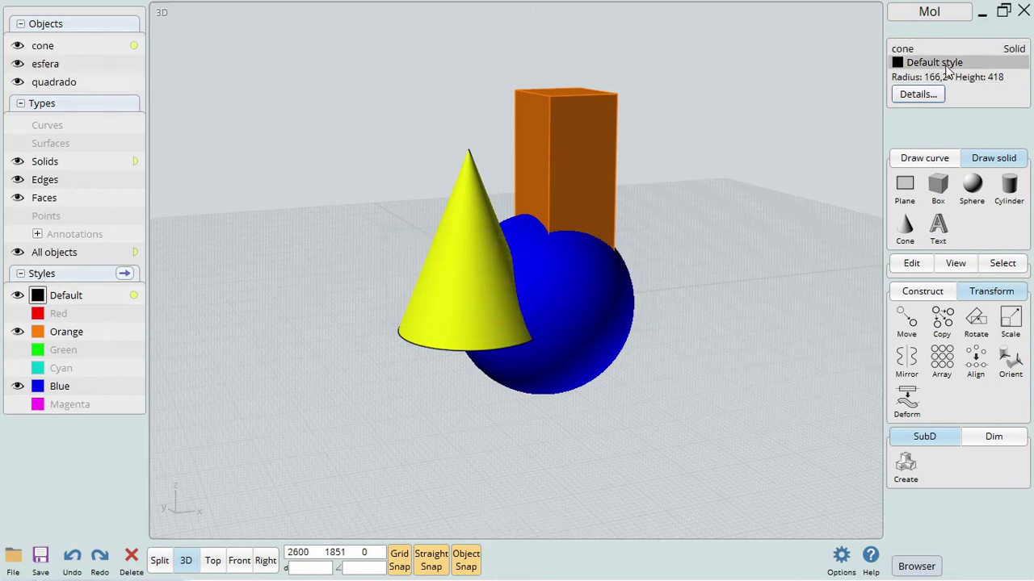
Assign the Green style to the cone and deselect it.
{"action": "left_click", "coordinate": [934, 62]}
{"action": "left_click", "coordinate": [942, 117]}
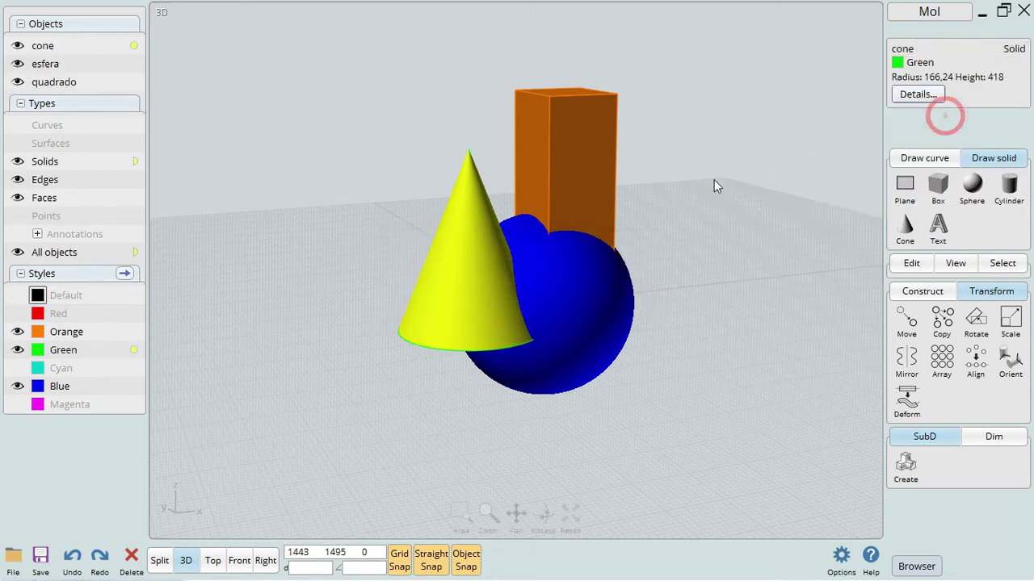
{"action": "left_click", "coordinate": [715, 186]}
{"action": "right_click_drag", "start_coordinate": [748, 131], "coordinate": [722, 166]}
{"action": "scroll", "coordinate": [702, 175], "scroll_direction": "up", "scroll_amount": 3}
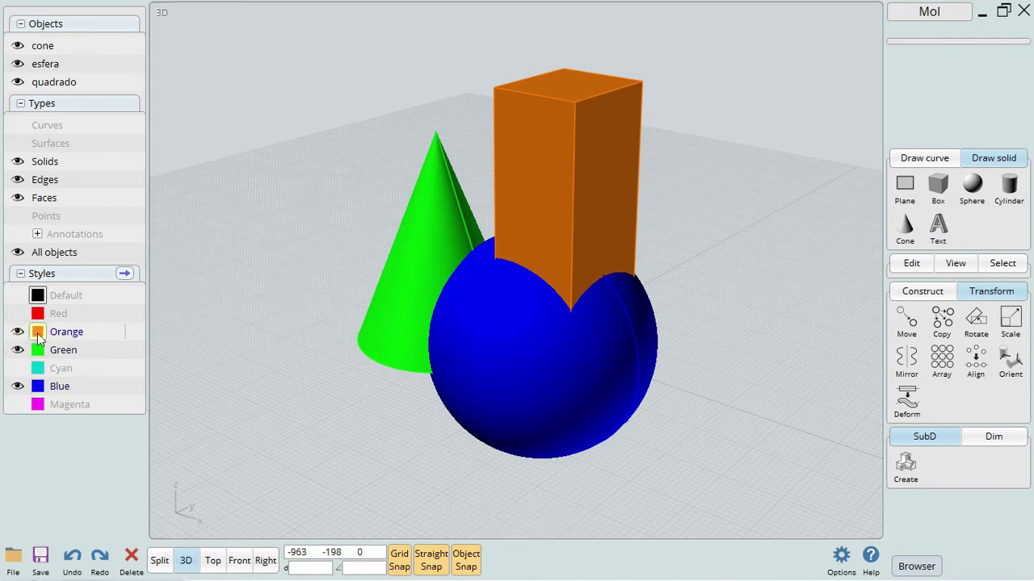
{"action": "right_click_drag", "start_coordinate": [277, 217], "coordinate": [266, 239]}
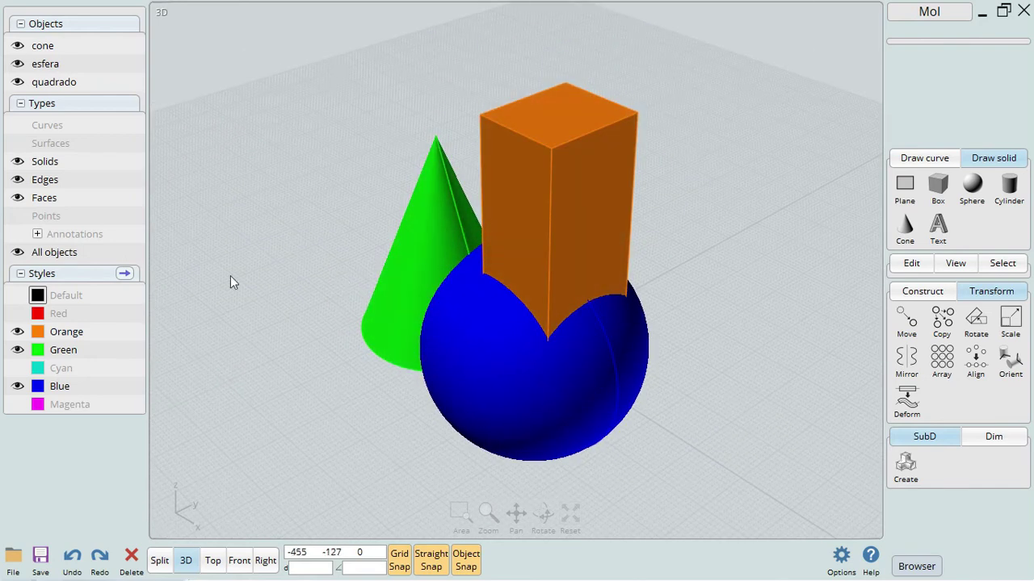
Select the objects that use the Orange style and rename that style "Quadrados".
{"action": "left_click", "coordinate": [133, 334]}
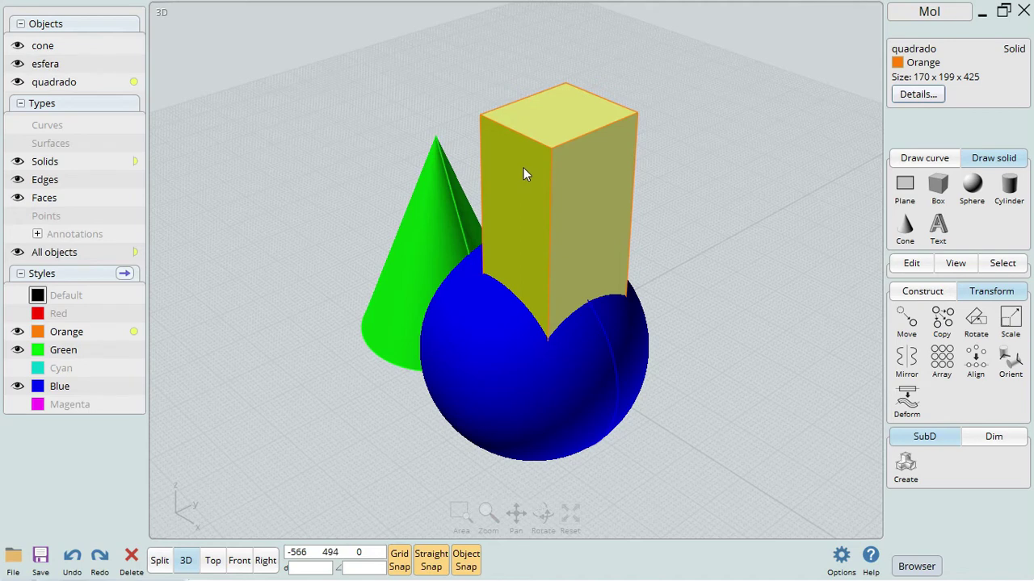
{"action": "left_click", "coordinate": [927, 64]}
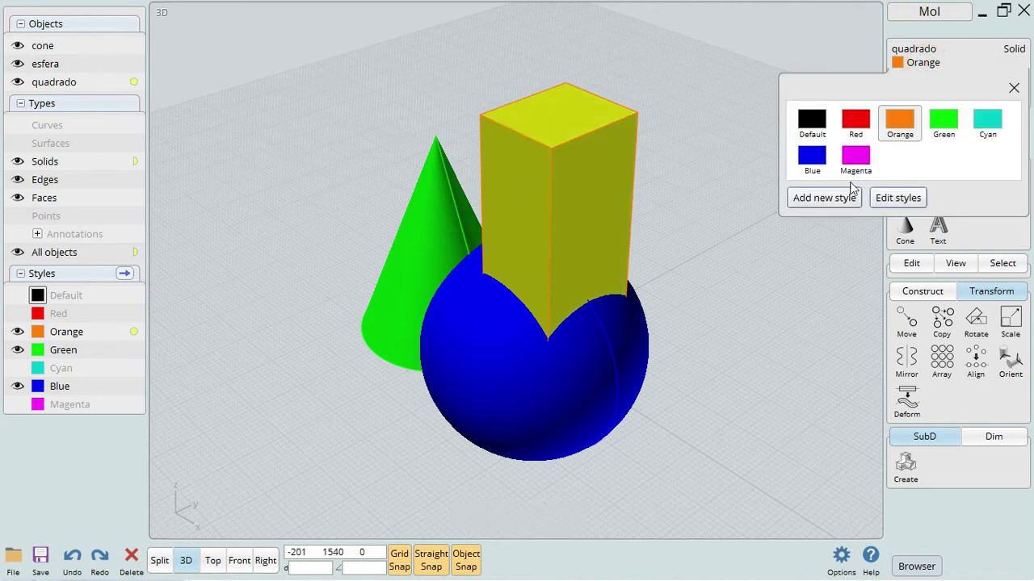
{"action": "left_click", "coordinate": [909, 198]}
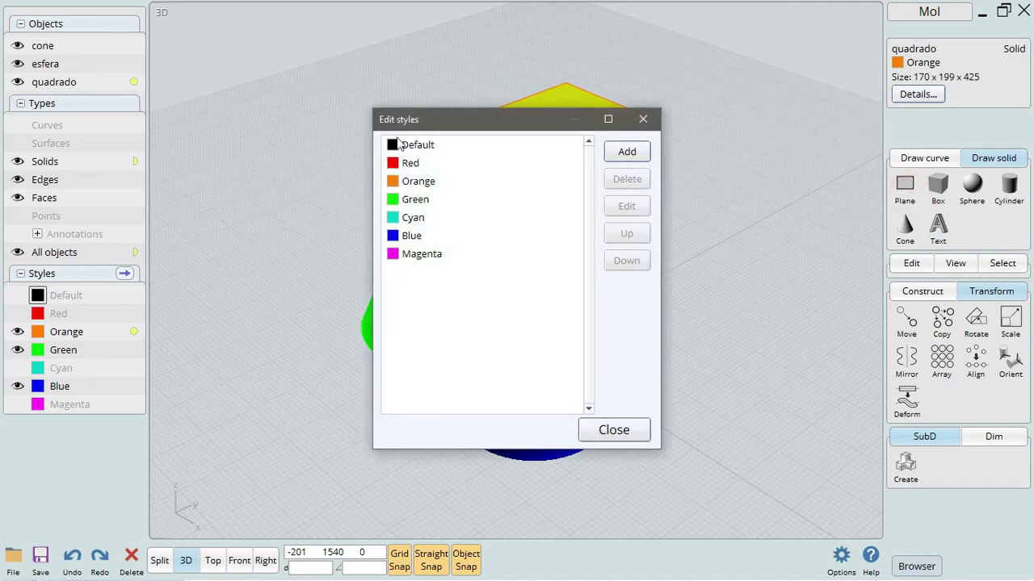
{"action": "left_click", "coordinate": [393, 182]}
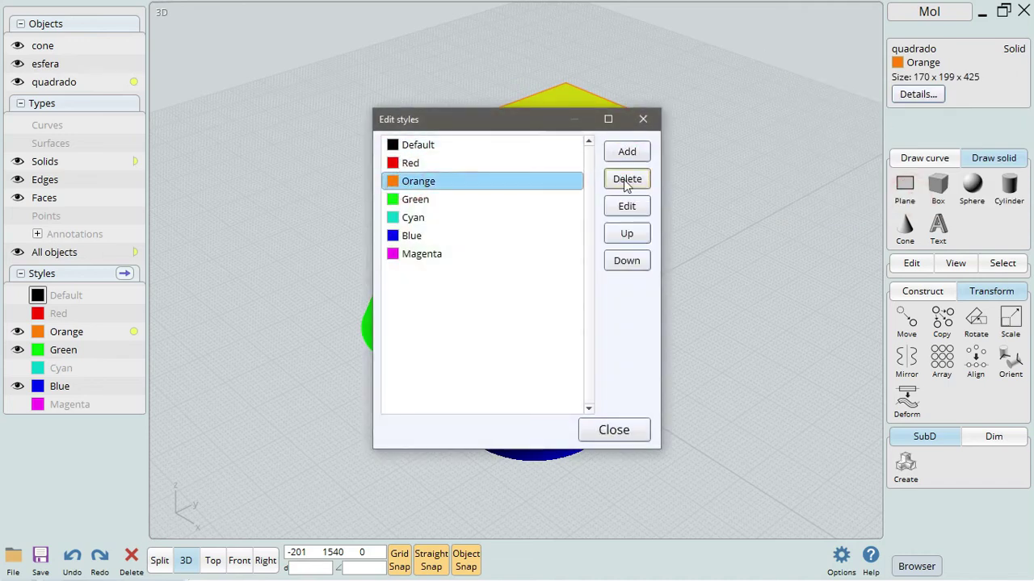
{"action": "left_click", "coordinate": [628, 206]}
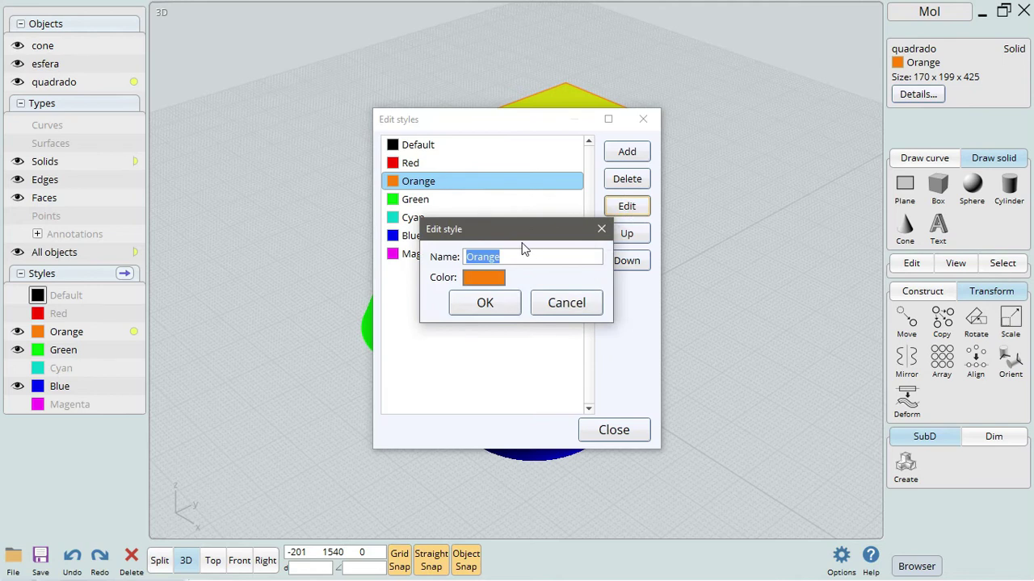
{"action": "type", "text": "Quadrados"}
{"action": "left_click", "coordinate": [485, 304]}
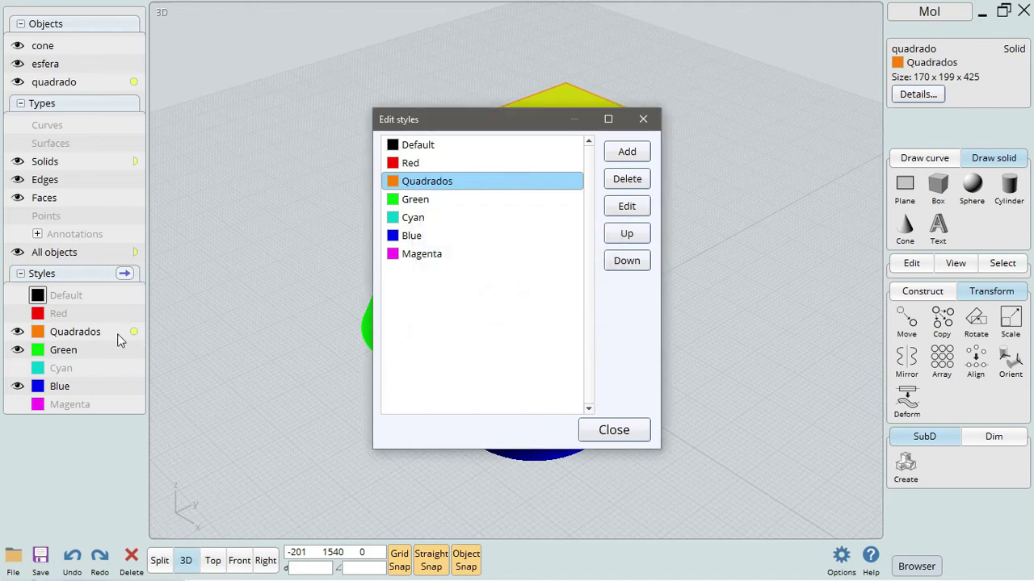
Rename the Green style "Conicos".
{"action": "left_click", "coordinate": [408, 218]}
{"action": "left_click", "coordinate": [416, 200]}
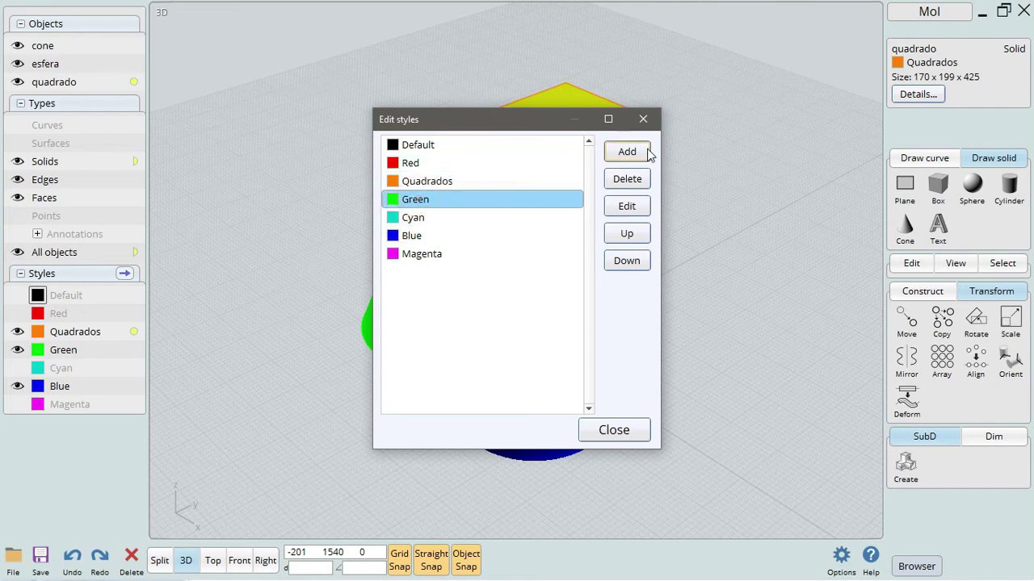
{"action": "left_click", "coordinate": [624, 208]}
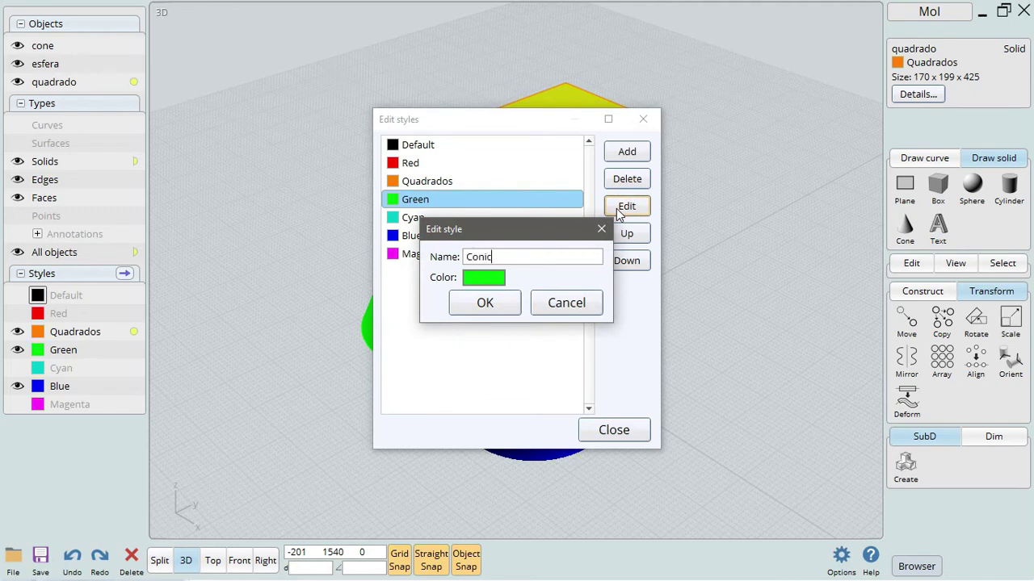
{"action": "left_click", "coordinate": [492, 307]}
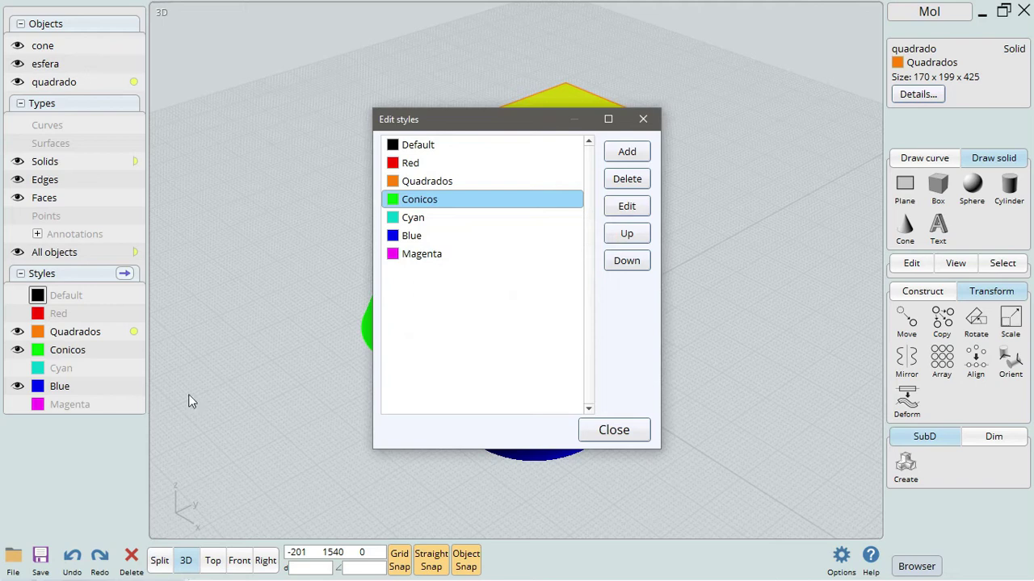
Rename the Blue style "Esferas", finish editing the styles and deselect the box.
{"action": "left_click", "coordinate": [412, 236]}
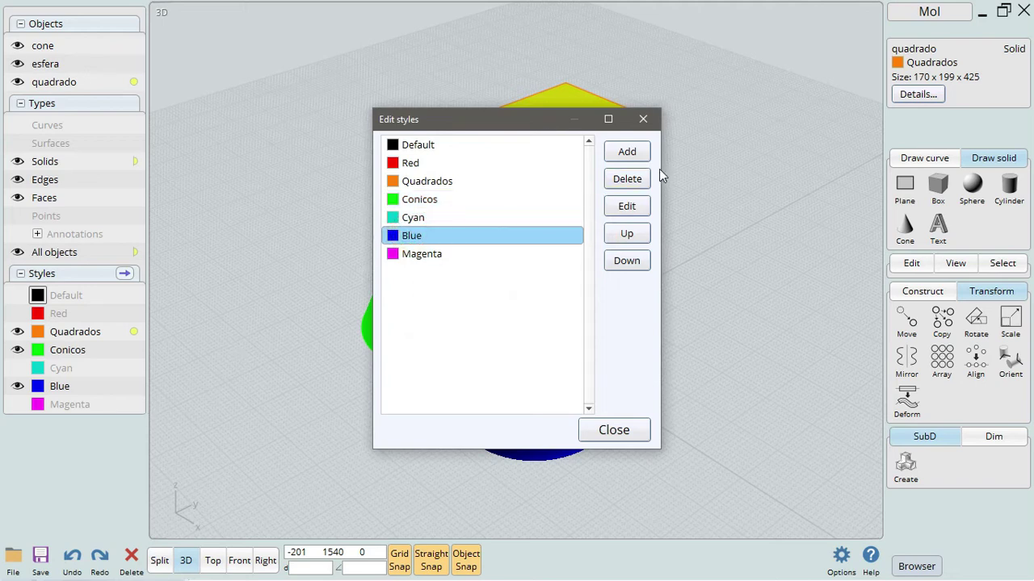
{"action": "left_click", "coordinate": [627, 207]}
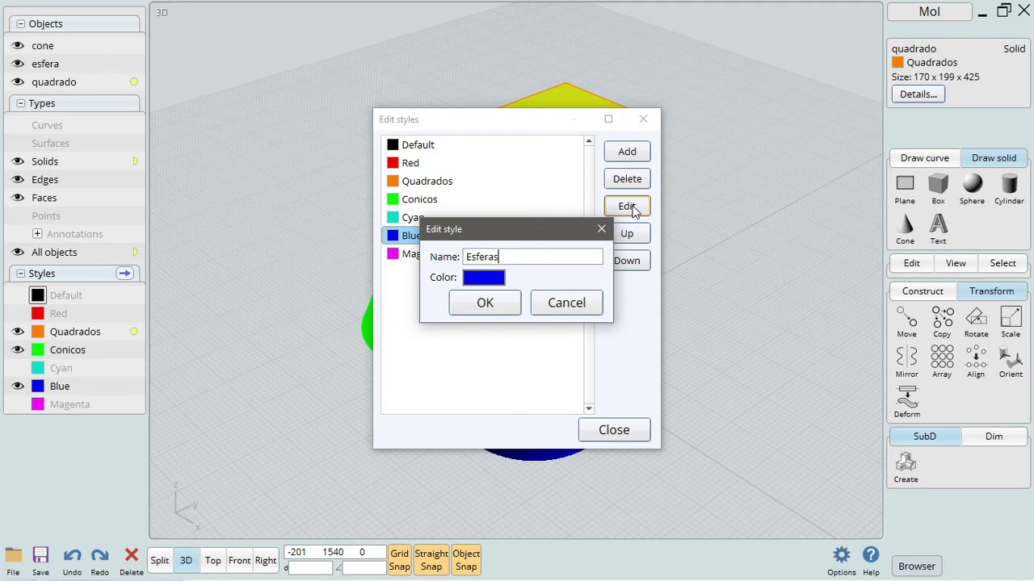
{"action": "key", "text": "Return"}
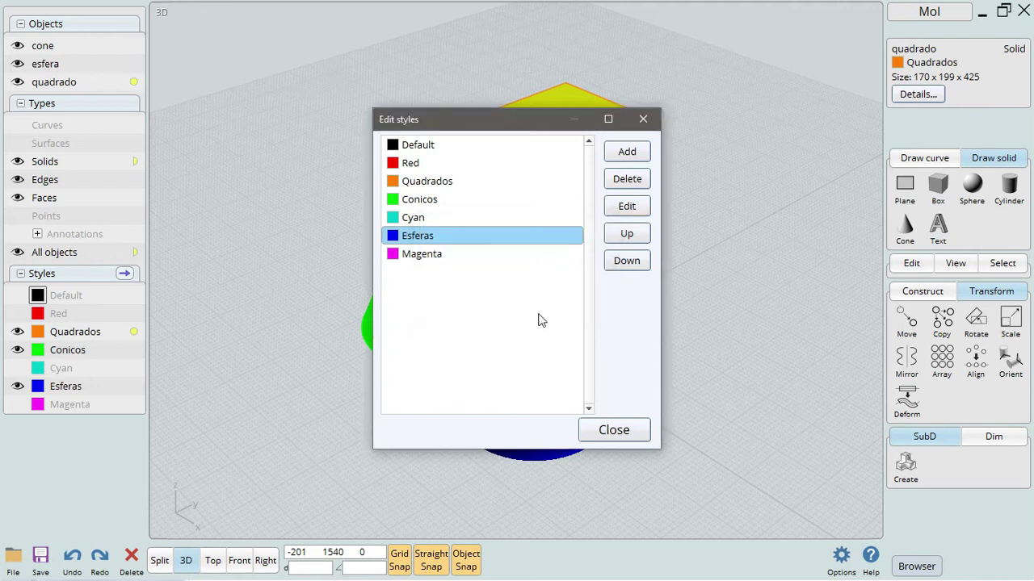
{"action": "left_click", "coordinate": [619, 431]}
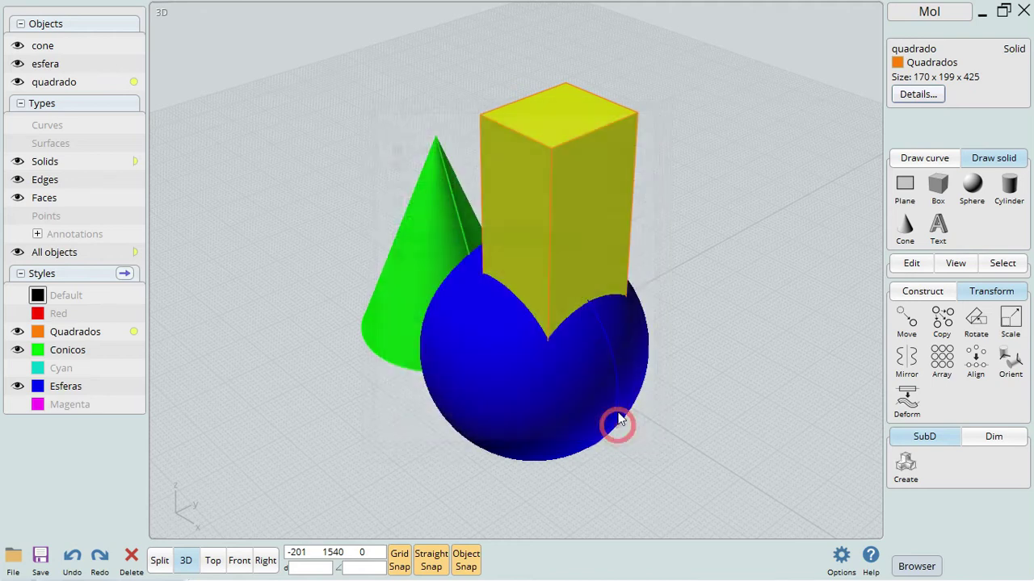
{"action": "left_click", "coordinate": [706, 190]}
Draw a small corner-based box from the sphere's lower surface, about 61 x 85 and 276 high.
{"action": "scroll", "coordinate": [420, 132], "scroll_direction": "up", "scroll_amount": 2}
{"action": "right_click_drag", "start_coordinate": [420, 132], "coordinate": [541, 245]}
{"action": "right_click_drag", "start_coordinate": [773, 279], "coordinate": [694, 185], "text": "shift"}
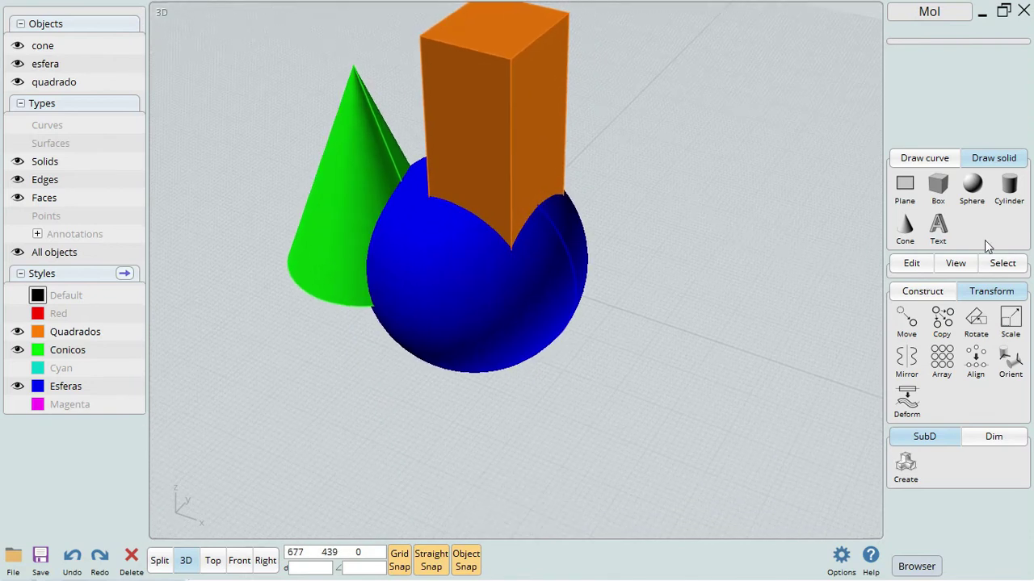
{"action": "left_click", "coordinate": [938, 187]}
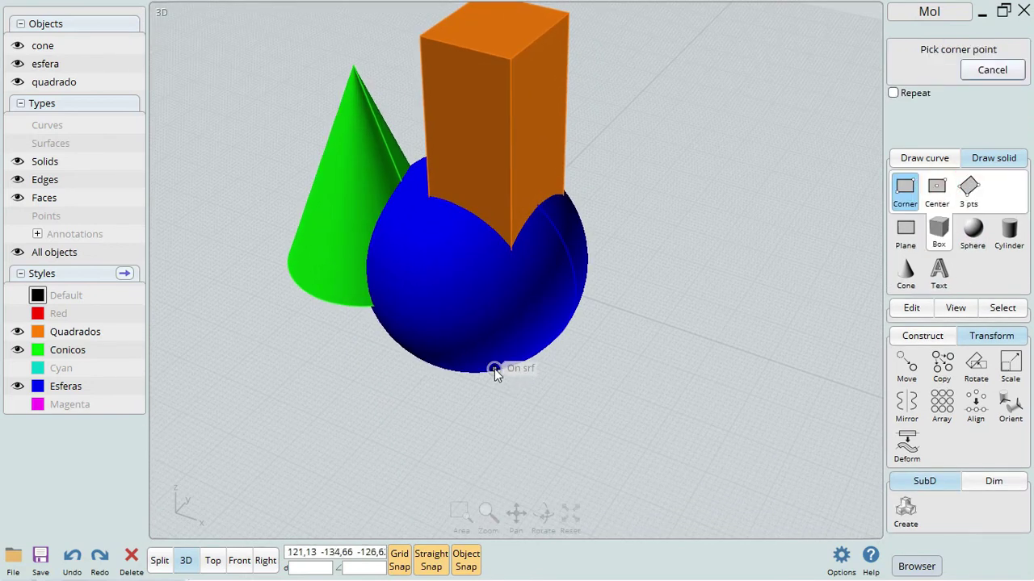
{"action": "left_click", "coordinate": [493, 368]}
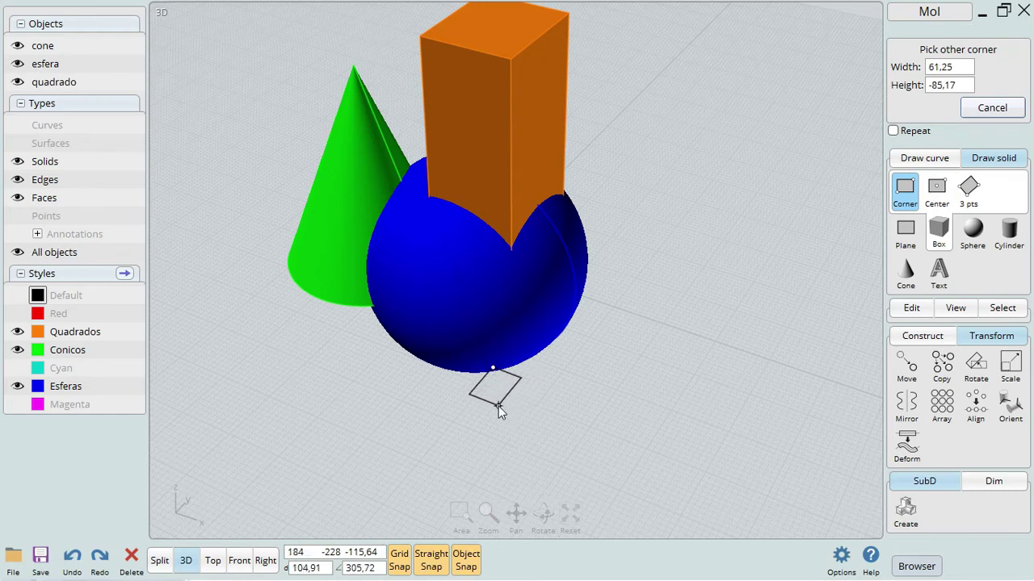
{"action": "left_click", "coordinate": [498, 407]}
{"action": "left_click", "coordinate": [508, 285]}
Move the small box straight down so that its lower part sticks out below the sphere.
{"action": "right_click_drag", "start_coordinate": [508, 285], "coordinate": [406, 298]}
{"action": "left_click", "coordinate": [405, 299]}
{"action": "left_click", "coordinate": [264, 380]}
{"action": "right_click_drag", "start_coordinate": [310, 337], "coordinate": [405, 371]}
{"action": "left_click_drag", "start_coordinate": [447, 368], "coordinate": [447, 423]}
{"action": "left_click", "coordinate": [369, 411]}
Assign the Quadrados style to the small box and deselect it.
{"action": "left_click", "coordinate": [447, 399]}
{"action": "left_click", "coordinate": [917, 63]}
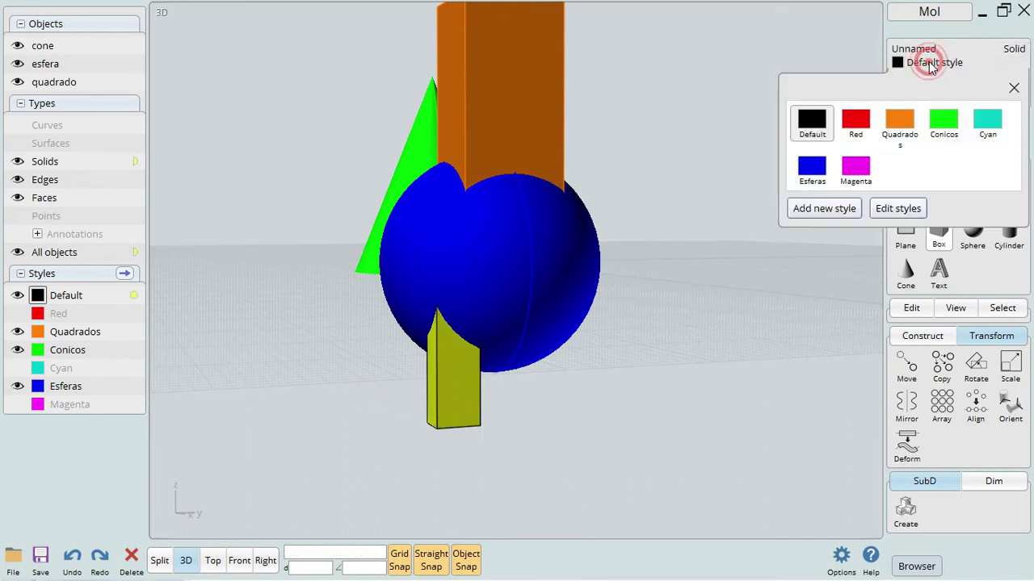
{"action": "left_click", "coordinate": [900, 120]}
{"action": "left_click", "coordinate": [628, 423]}
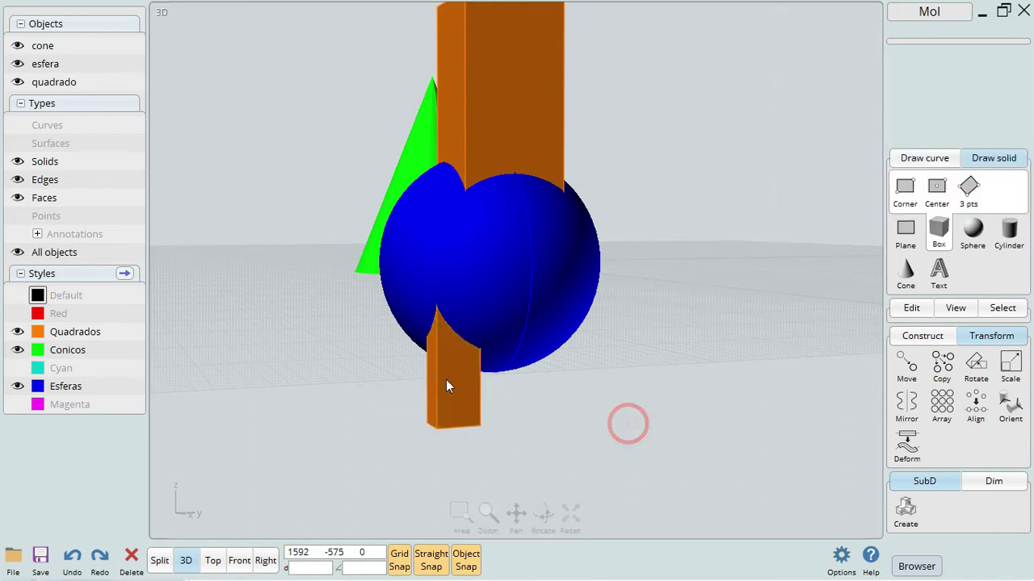
Select all objects of the Quadrados style through the scene browser and deselect them again.
{"action": "left_click", "coordinate": [133, 336]}
{"action": "right_click_drag", "start_coordinate": [286, 318], "coordinate": [344, 347]}
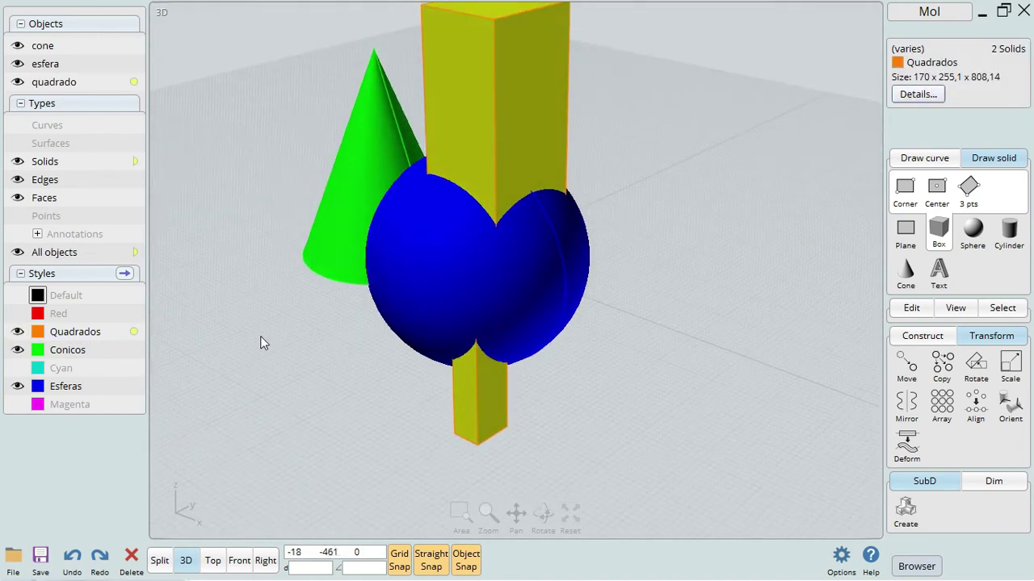
{"action": "left_click", "coordinate": [133, 332]}
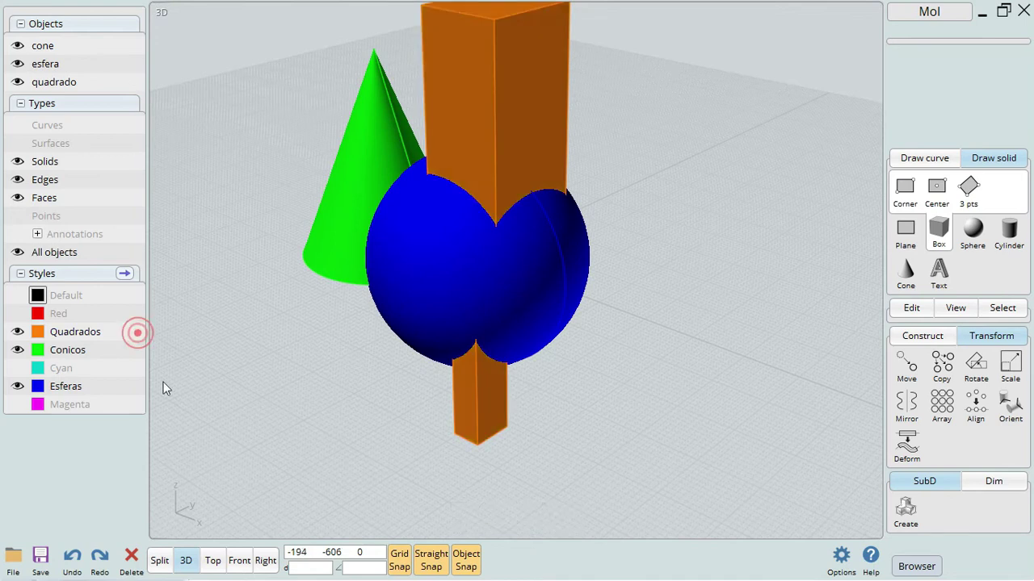
Hide all objects of the Quadrados style and show them again.
{"action": "left_click", "coordinate": [18, 332]}
{"action": "right_click_drag", "start_coordinate": [199, 334], "coordinate": [224, 353]}
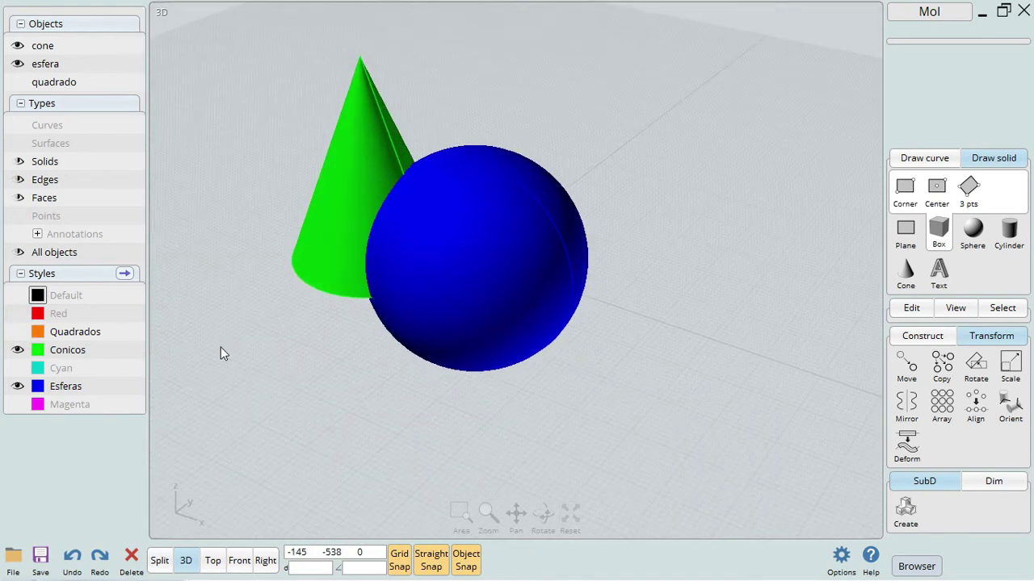
{"action": "left_click", "coordinate": [18, 332]}
{"action": "right_click_drag", "start_coordinate": [650, 226], "coordinate": [601, 325]}
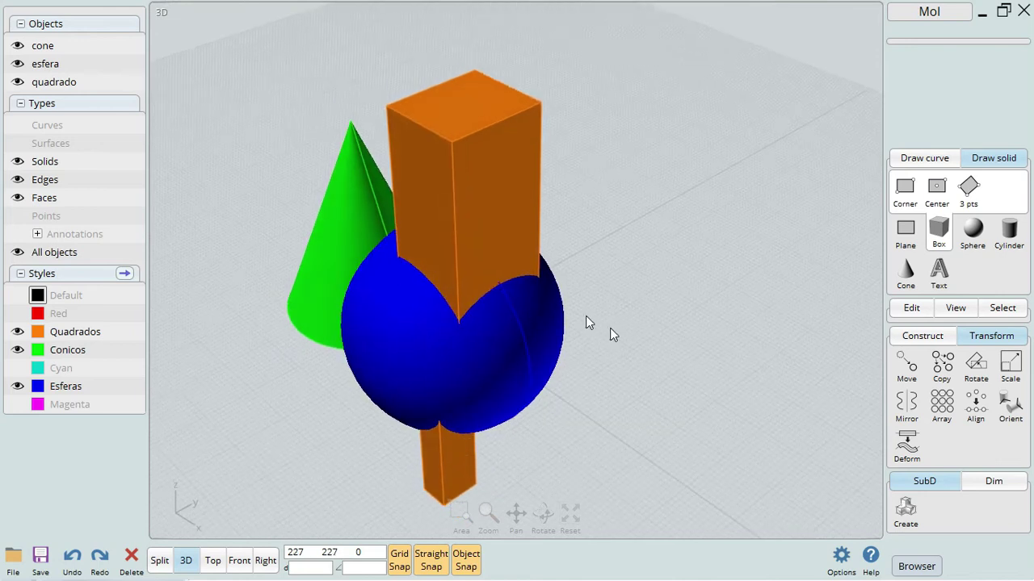
Select the large and small boxes together to view their shared style, and deselect them.
{"action": "left_click", "coordinate": [498, 198]}
{"action": "left_click", "coordinate": [452, 467]}
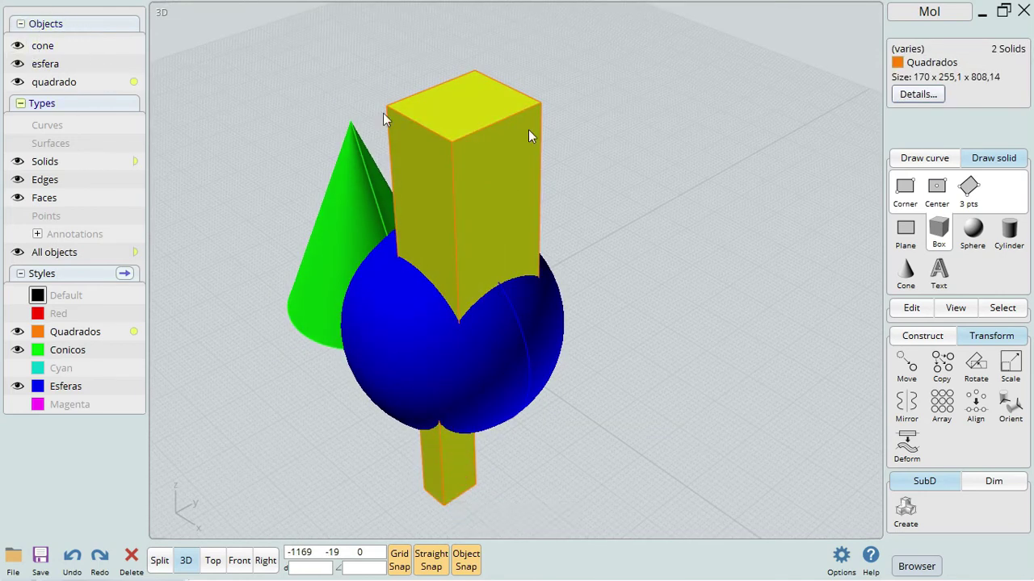
{"action": "right_click_drag", "start_coordinate": [701, 231], "coordinate": [754, 199], "text": "shift"}
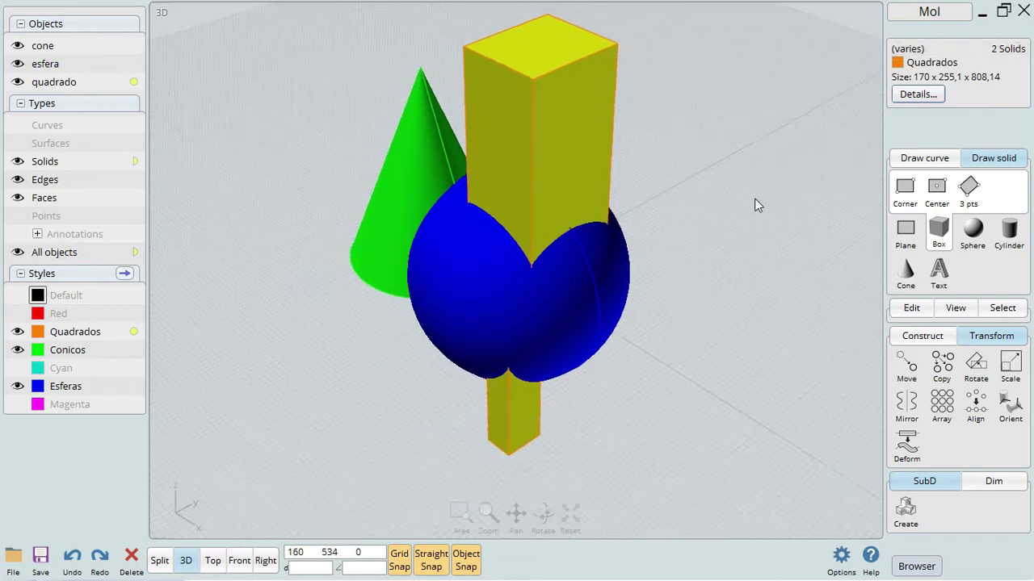
{"action": "left_click", "coordinate": [723, 214]}
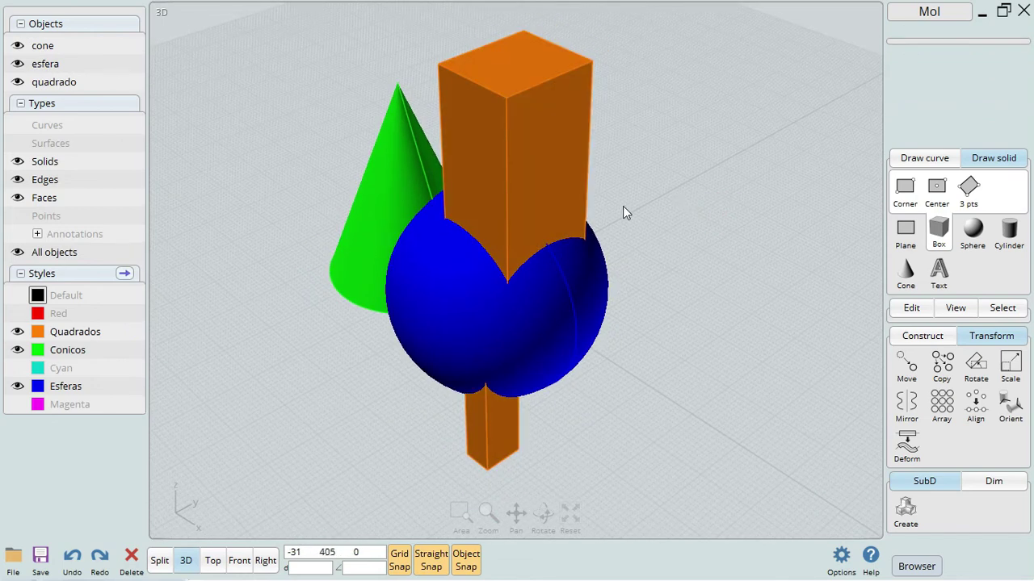
Select the large box and the small box individually to compare their object names and style.
{"action": "left_click", "coordinate": [556, 147]}
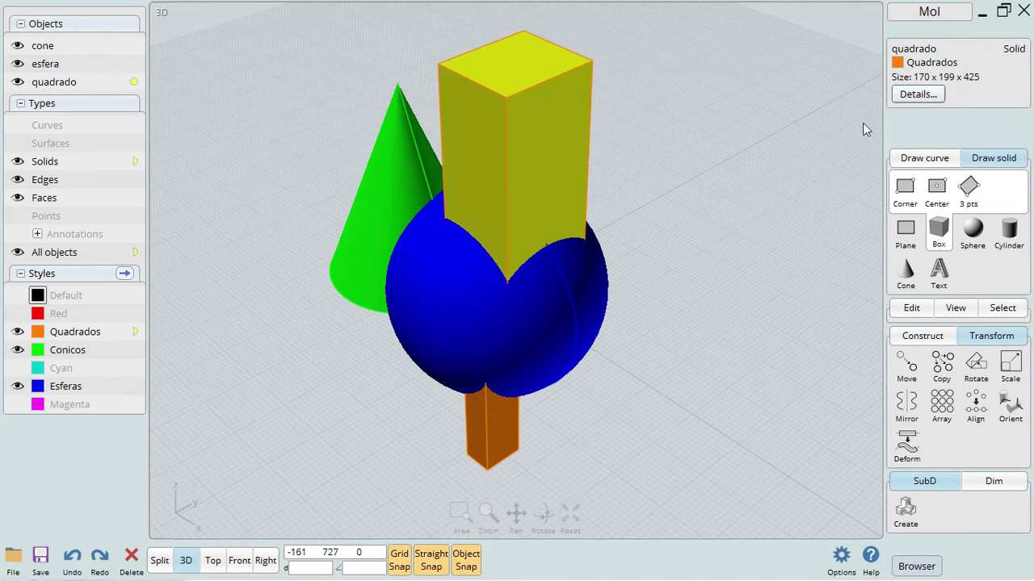
{"action": "left_click", "coordinate": [575, 480]}
{"action": "left_click", "coordinate": [494, 424]}
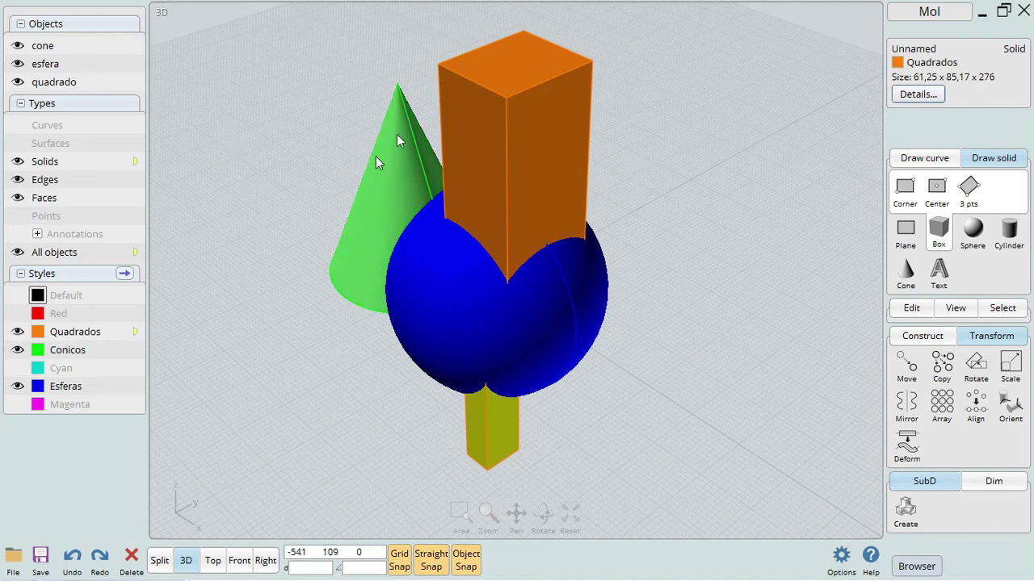
{"action": "left_click", "coordinate": [689, 208]}
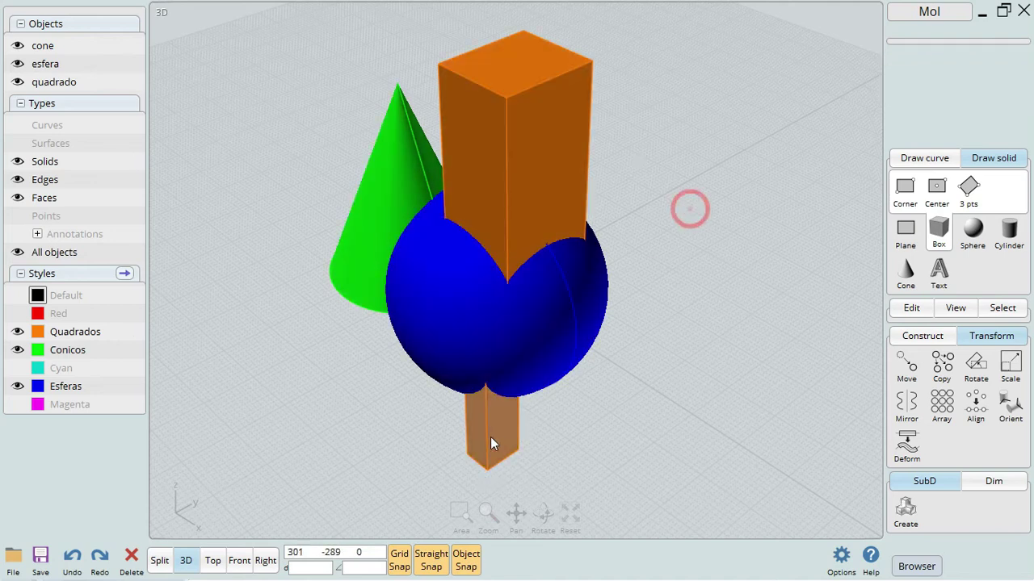
{"action": "left_click", "coordinate": [501, 427]}
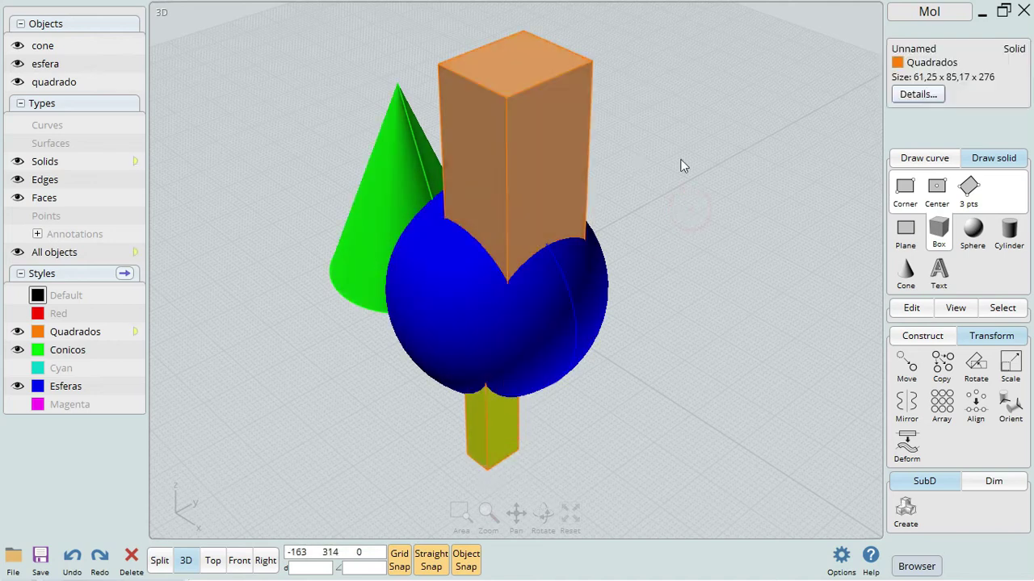
Name the small orange box below the sphere "quadrado".
{"action": "left_click", "coordinate": [914, 47]}
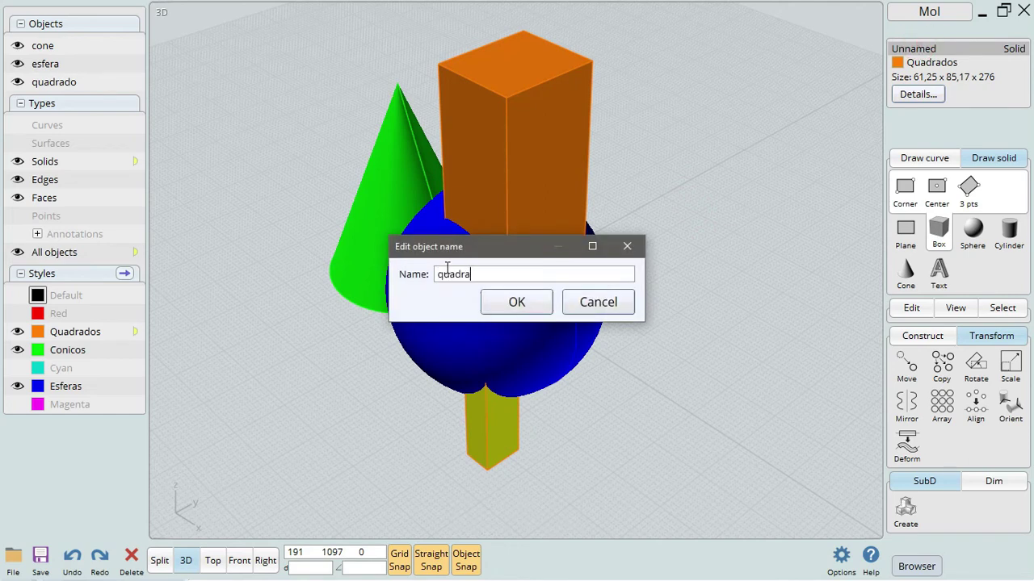
{"action": "type", "text": "quadrado"}
{"action": "key", "text": "Return"}
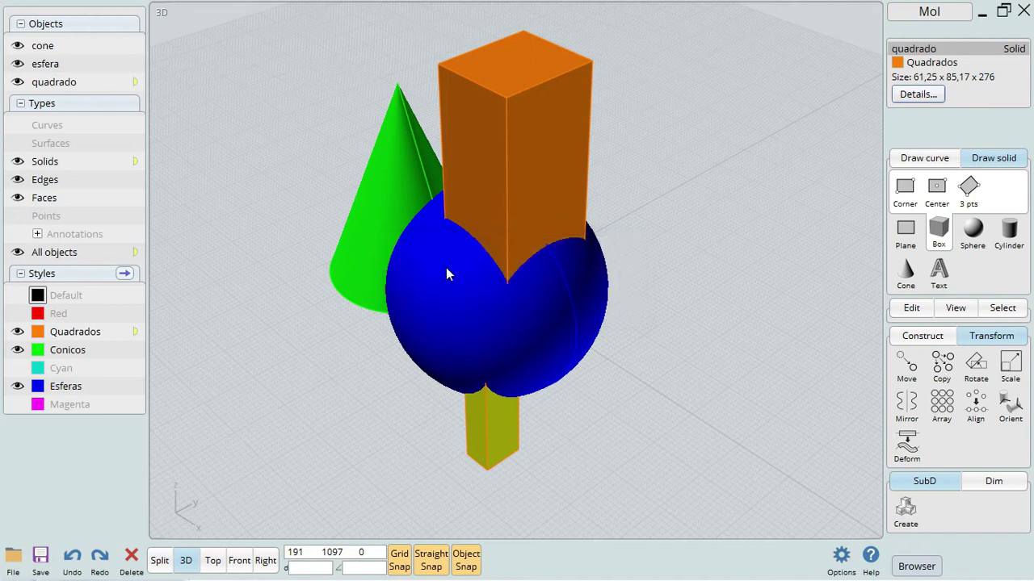
Select the boxes through the object name quadrado and through the Quadrados style, deselecting them each time.
{"action": "left_click", "coordinate": [134, 81]}
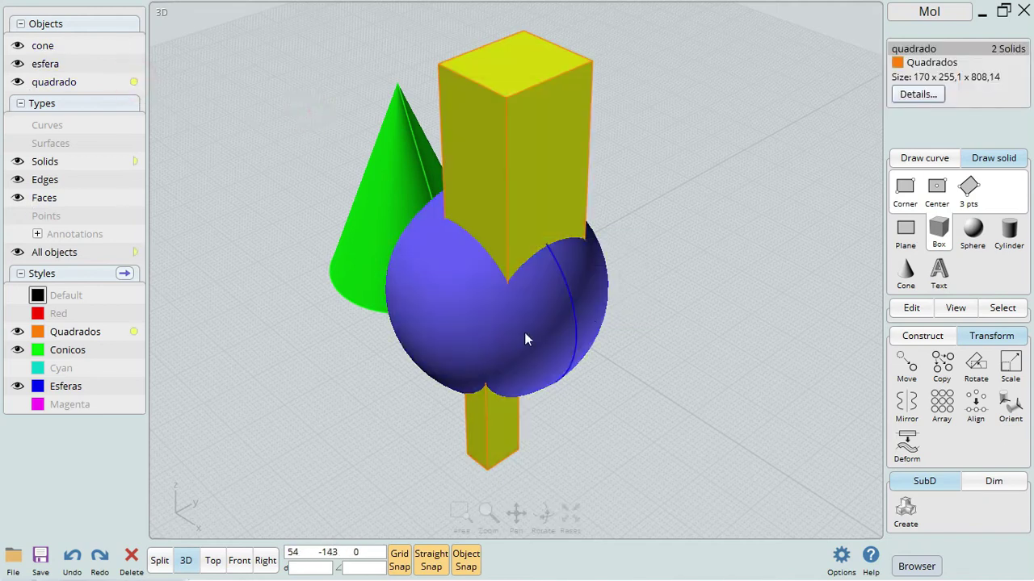
{"action": "left_click", "coordinate": [133, 82]}
{"action": "left_click", "coordinate": [134, 332]}
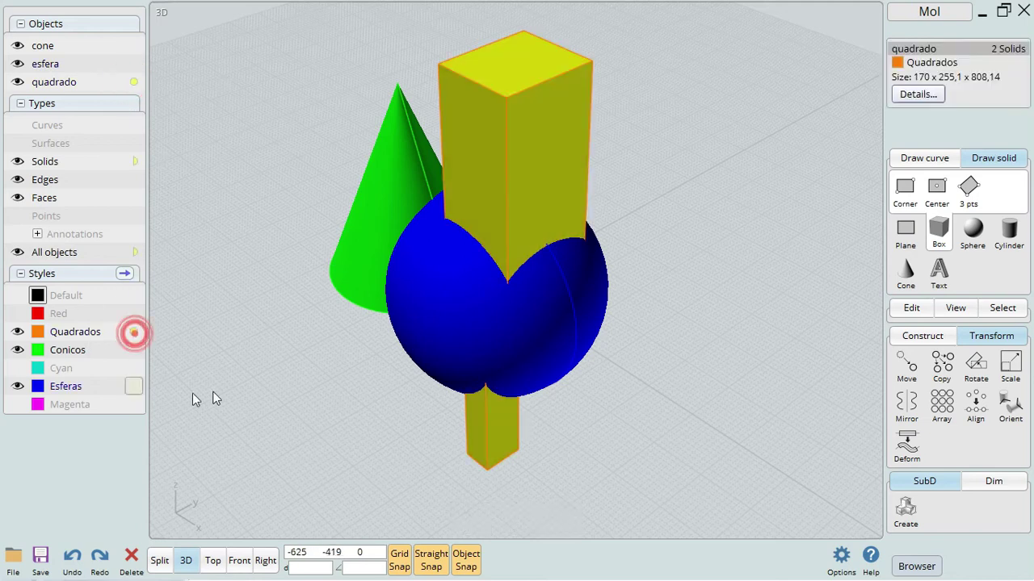
{"action": "left_click", "coordinate": [133, 332]}
Select all solids by object type through the scene browser and deselect them again.
{"action": "left_click_drag", "start_coordinate": [161, 323], "coordinate": [219, 247]}
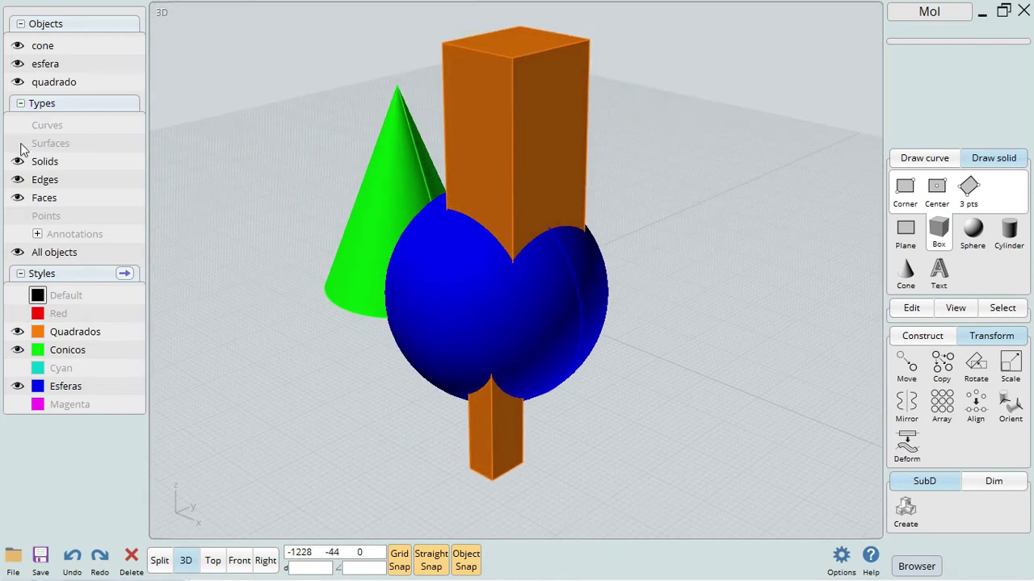
{"action": "left_click", "coordinate": [133, 162]}
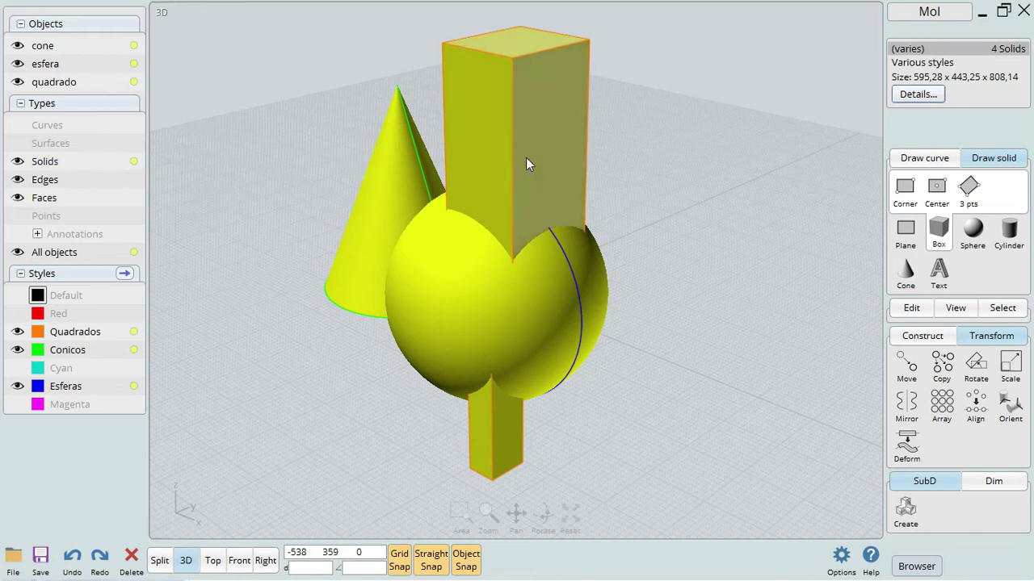
{"action": "left_click", "coordinate": [134, 162]}
In the Top view, sketch a freehand wavy curve passing above the solids and down their right side.
{"action": "left_click_drag", "start_coordinate": [226, 218], "coordinate": [251, 205]}
{"action": "right_click_drag", "start_coordinate": [251, 205], "coordinate": [233, 266]}
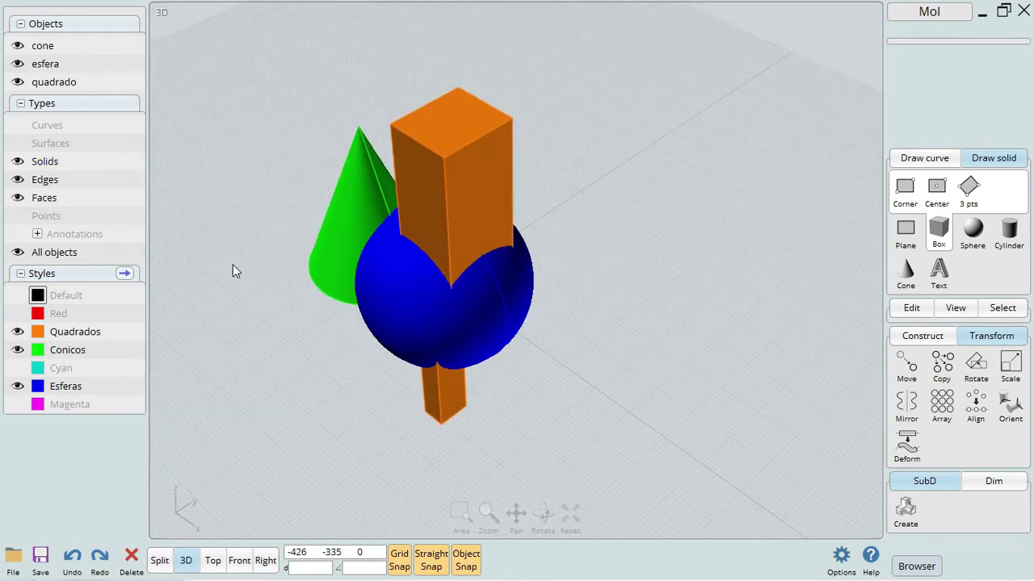
{"action": "middle_click_drag", "start_coordinate": [286, 279], "coordinate": [338, 274]}
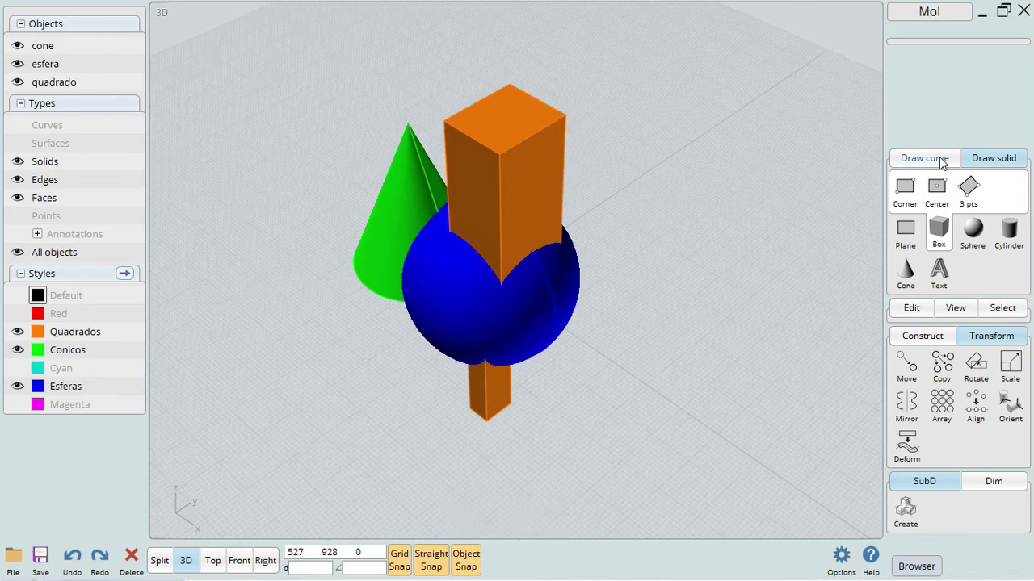
{"action": "left_click", "coordinate": [924, 158]}
{"action": "left_click", "coordinate": [948, 203]}
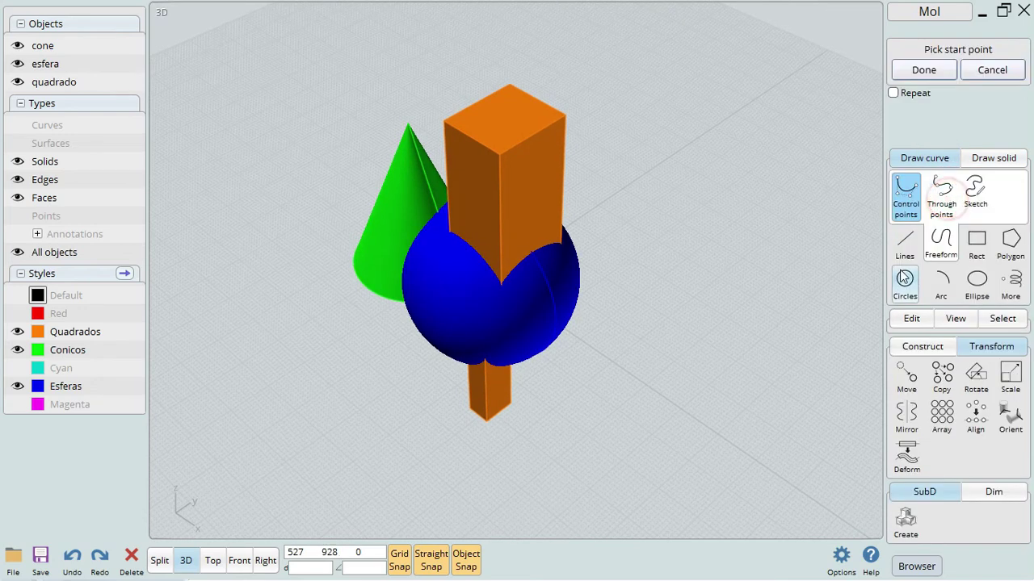
{"action": "left_click", "coordinate": [974, 189]}
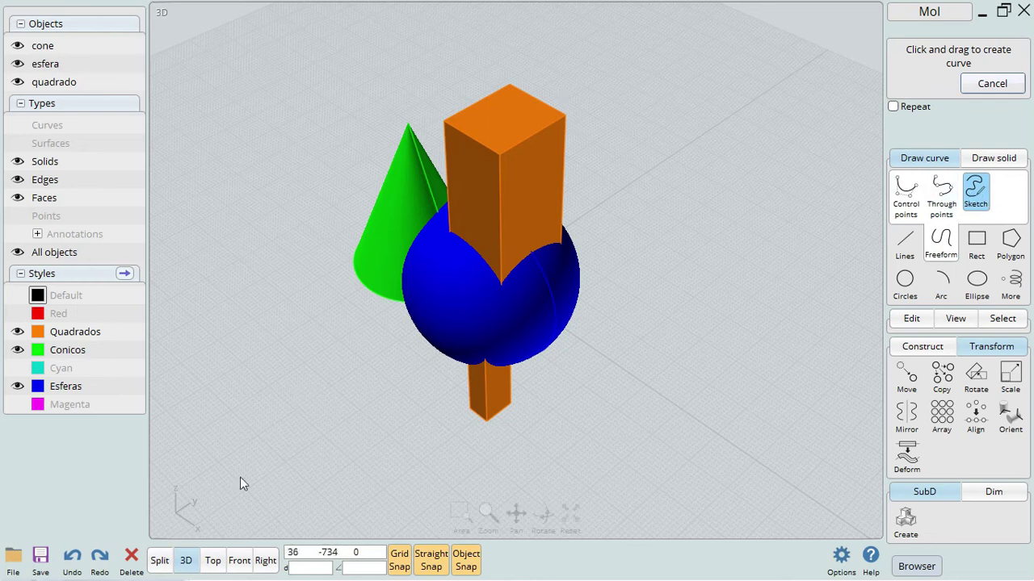
{"action": "left_click", "coordinate": [212, 560]}
{"action": "scroll", "coordinate": [428, 214], "scroll_direction": "down", "scroll_amount": 4}
{"action": "scroll", "coordinate": [434, 218], "scroll_direction": "down", "scroll_amount": 3}
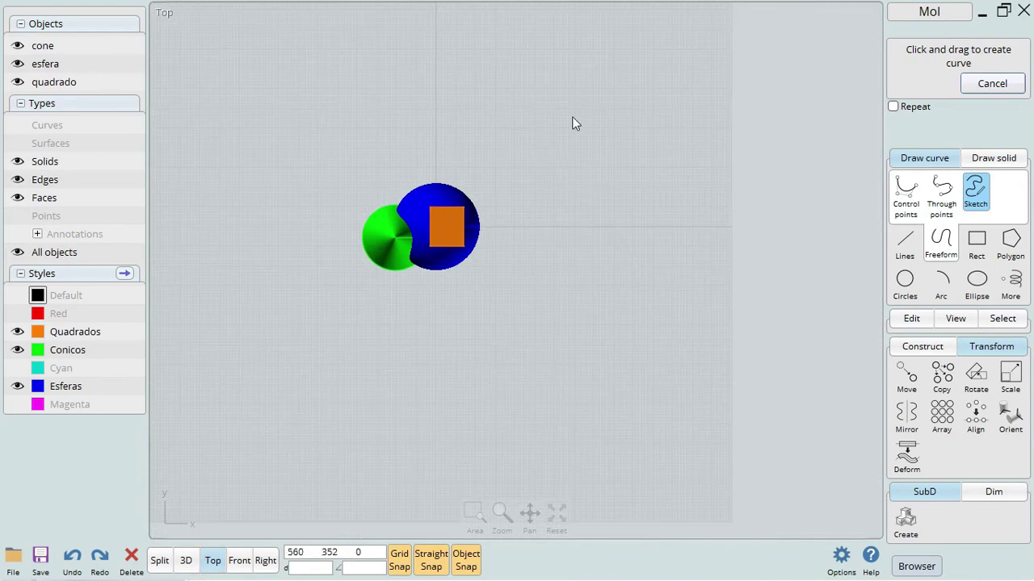
{"action": "right_click_drag", "start_coordinate": [435, 151], "coordinate": [450, 206]}
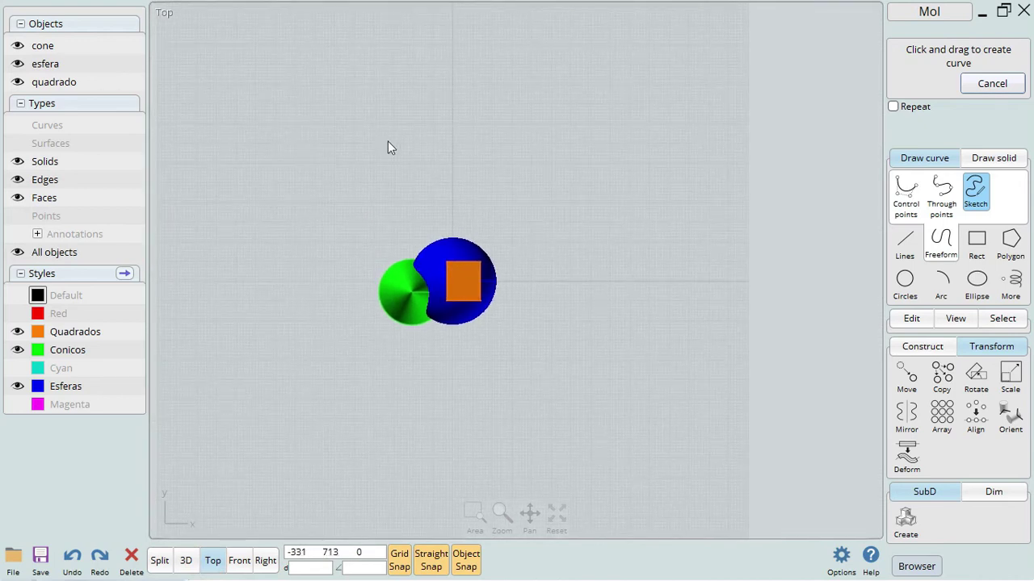
{"action": "mouse_move", "coordinate": [352, 128]}
{"action": "left_mouse_down"}
{"action": "mouse_move", "coordinate": [488, 117]}
{"action": "mouse_move", "coordinate": [504, 161]}
{"action": "mouse_move", "coordinate": [560, 144]}
{"action": "mouse_move", "coordinate": [603, 151]}
{"action": "mouse_move", "coordinate": [580, 186]}
{"action": "mouse_move", "coordinate": [524, 194]}
{"action": "mouse_move", "coordinate": [579, 217]}
{"action": "mouse_move", "coordinate": [613, 263]}
{"action": "mouse_move", "coordinate": [543, 283]}
{"action": "mouse_move", "coordinate": [588, 343]}
{"action": "left_mouse_up"}
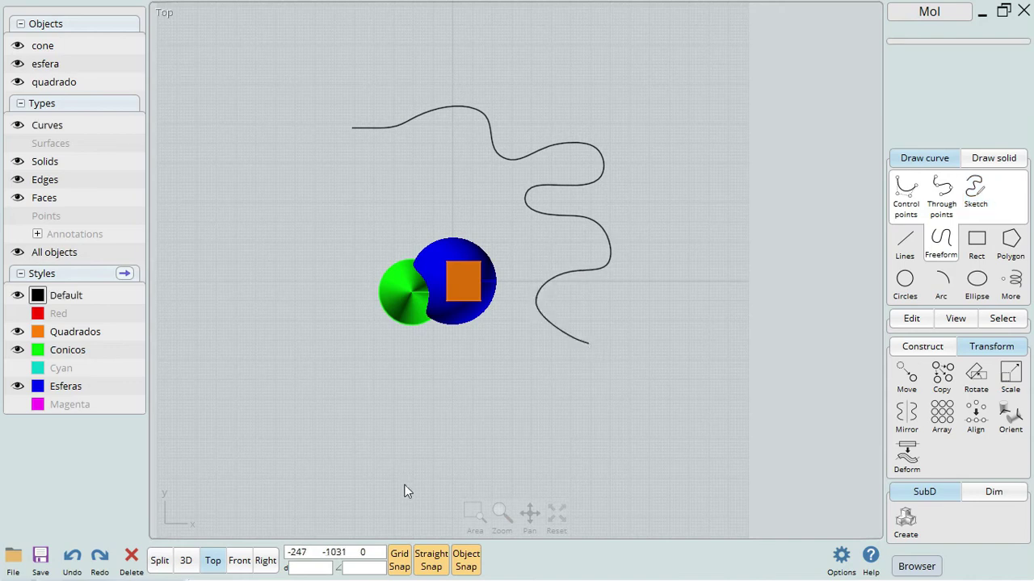
Sketch two more freehand curves left of the cone: an open loop and an arc about 415 x 338.
{"action": "left_click_drag", "start_coordinate": [263, 245], "coordinate": [279, 364]}
{"action": "right_click", "coordinate": [268, 285]}
{"action": "mouse_move", "coordinate": [273, 240]}
{"action": "left_mouse_down"}
{"action": "mouse_move", "coordinate": [225, 314]}
{"action": "mouse_move", "coordinate": [293, 352]}
{"action": "mouse_move", "coordinate": [309, 287]}
{"action": "left_mouse_up"}
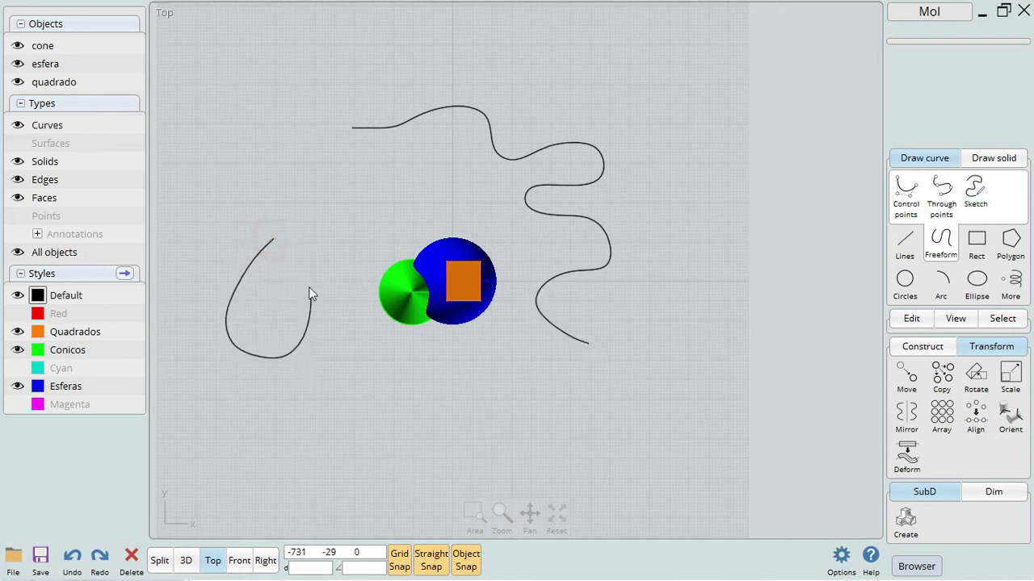
{"action": "right_click", "coordinate": [333, 240]}
{"action": "mouse_move", "coordinate": [339, 244]}
{"action": "left_mouse_down"}
{"action": "mouse_move", "coordinate": [287, 250]}
{"action": "mouse_move", "coordinate": [257, 310]}
{"action": "left_mouse_up"}
{"action": "scroll", "coordinate": [328, 153], "scroll_direction": "down", "scroll_amount": 1}
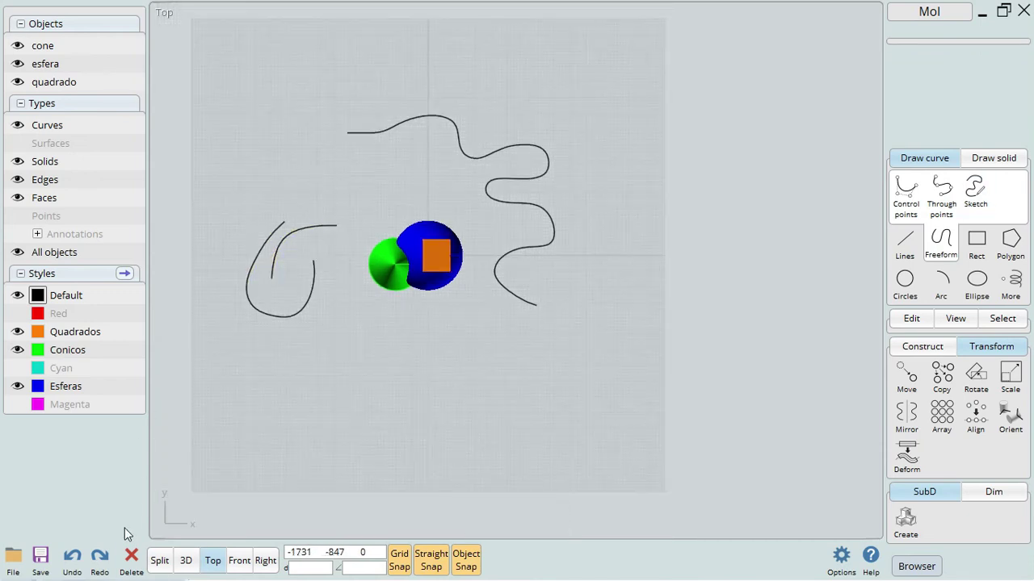
Select the arc, the open loop and the wavy curve one after another to view their shared properties, and deselect them.
{"action": "left_click", "coordinate": [307, 232]}
{"action": "left_click", "coordinate": [282, 124]}
{"action": "left_click", "coordinate": [313, 226]}
{"action": "left_click", "coordinate": [282, 222]}
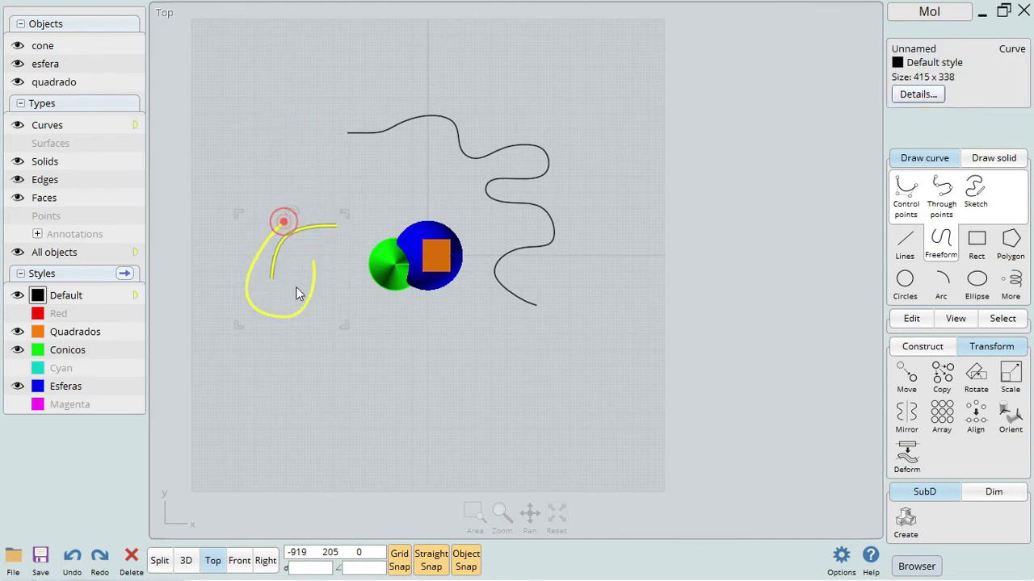
{"action": "left_click", "coordinate": [380, 130]}
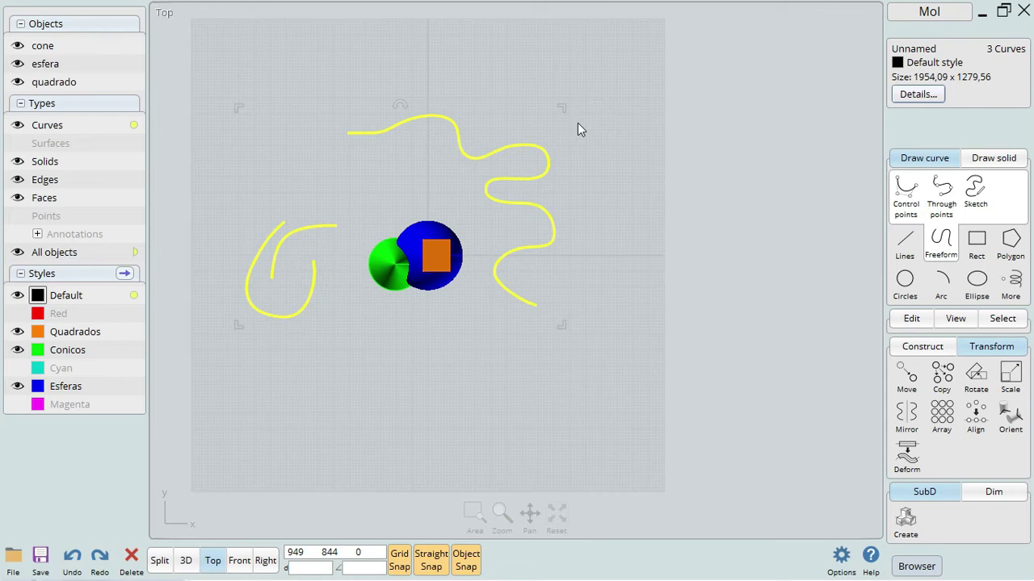
{"action": "right_click_drag", "start_coordinate": [366, 167], "coordinate": [375, 187]}
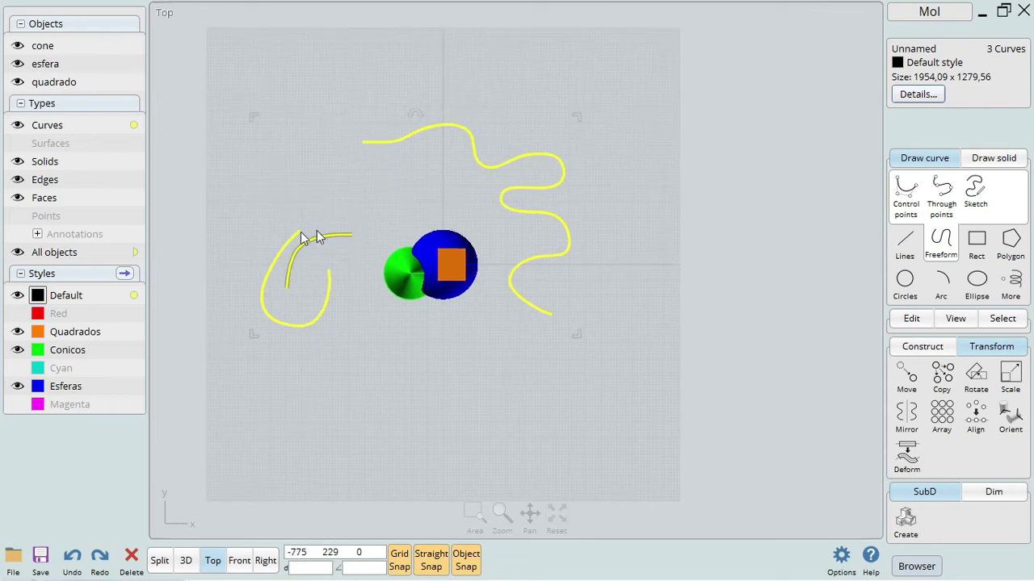
{"action": "left_click", "coordinate": [343, 240]}
{"action": "left_click", "coordinate": [343, 198]}
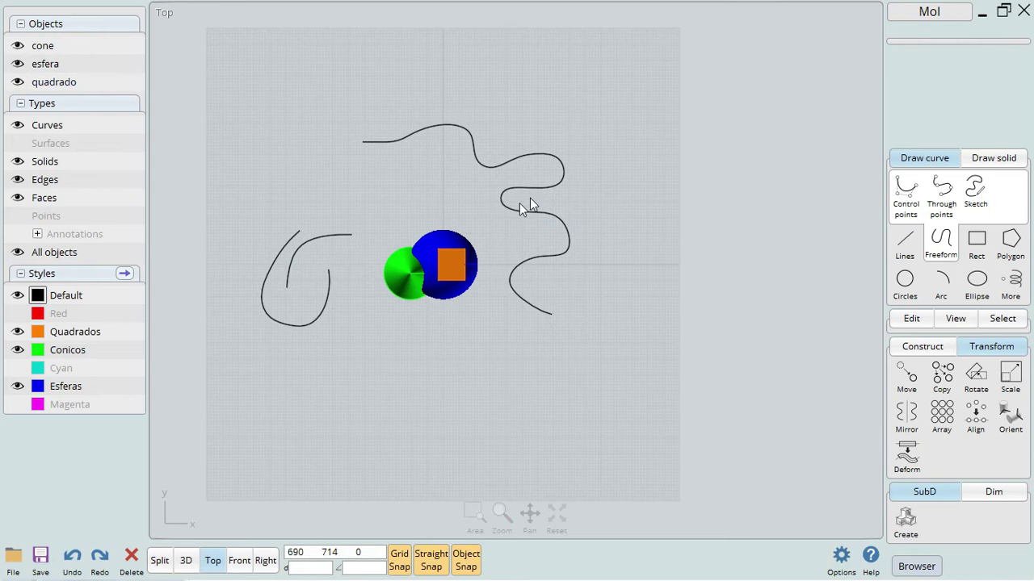
In the 3D view, select and deselect all curves by type, and hide and show them through the scene browser.
{"action": "left_click", "coordinate": [186, 561]}
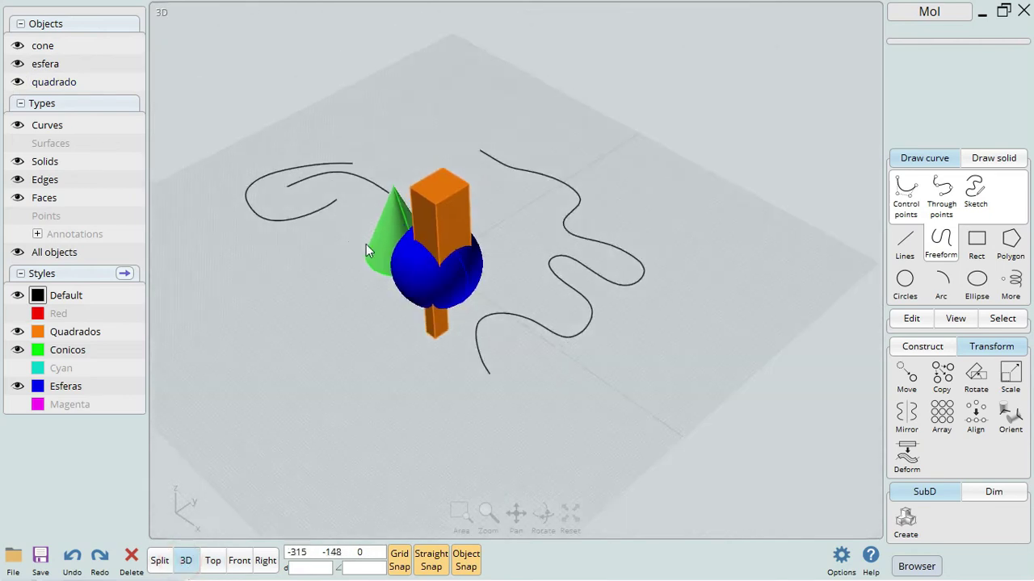
{"action": "right_click_drag", "start_coordinate": [361, 304], "coordinate": [484, 291]}
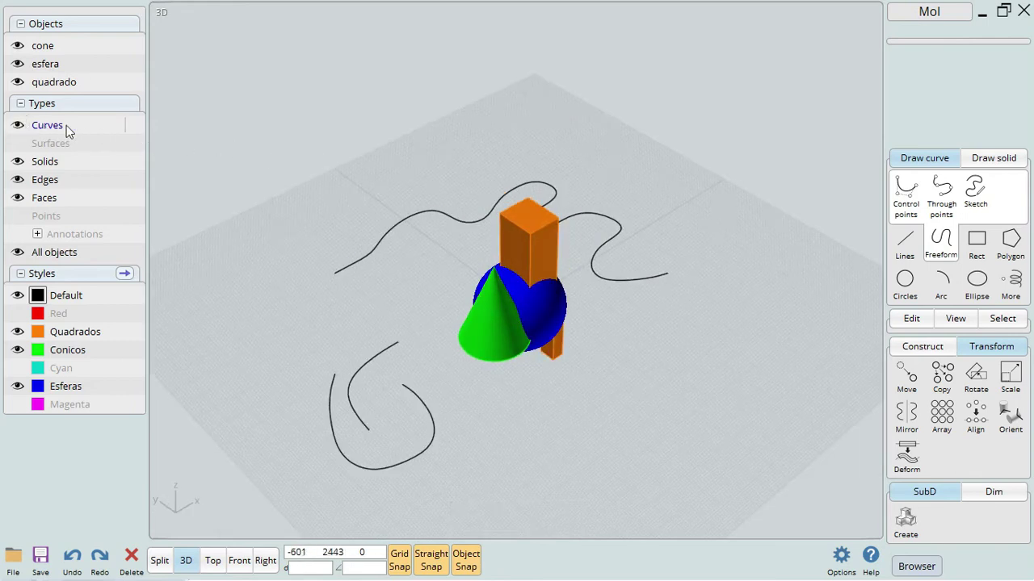
{"action": "left_click", "coordinate": [134, 125]}
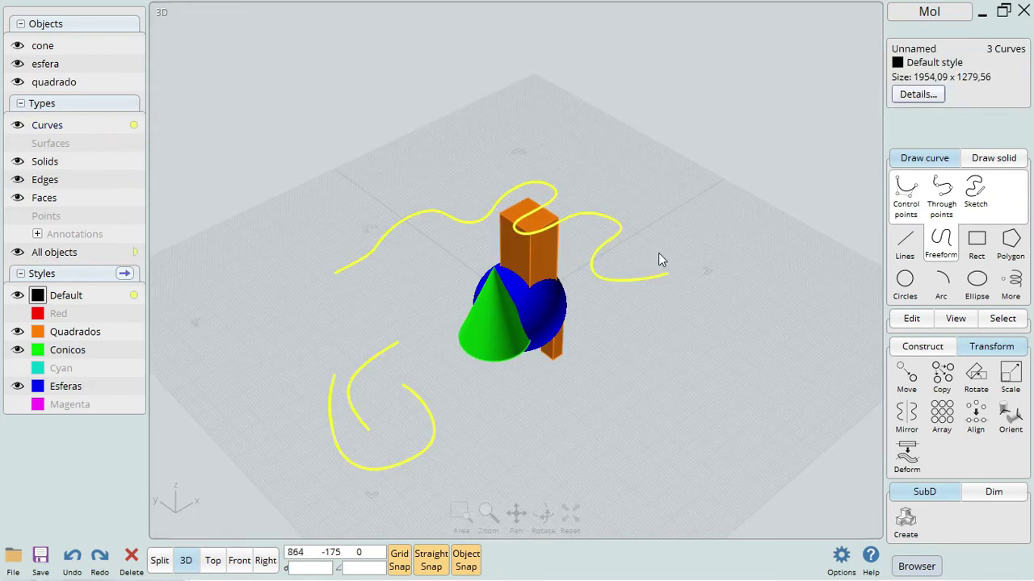
{"action": "left_click", "coordinate": [364, 211]}
{"action": "left_click", "coordinate": [17, 125]}
{"action": "left_click", "coordinate": [18, 125]}
Draw a corner-to-corner rectangle of about 459 x 351 on the ground plane beside the solids.
{"action": "right_click_drag", "start_coordinate": [361, 206], "coordinate": [357, 179]}
{"action": "left_click", "coordinate": [628, 364]}
{"action": "left_click", "coordinate": [978, 242]}
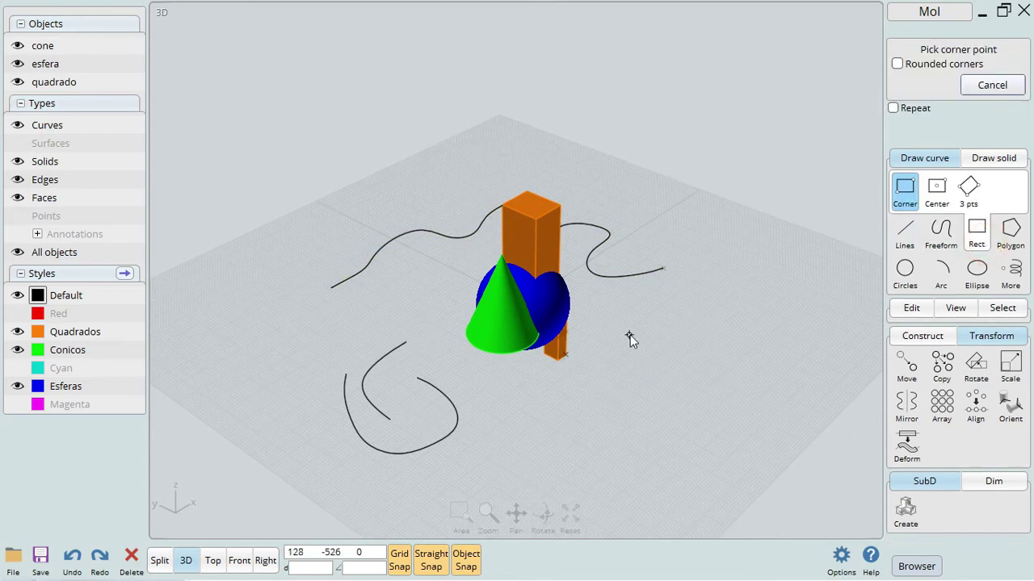
{"action": "left_click", "coordinate": [629, 335]}
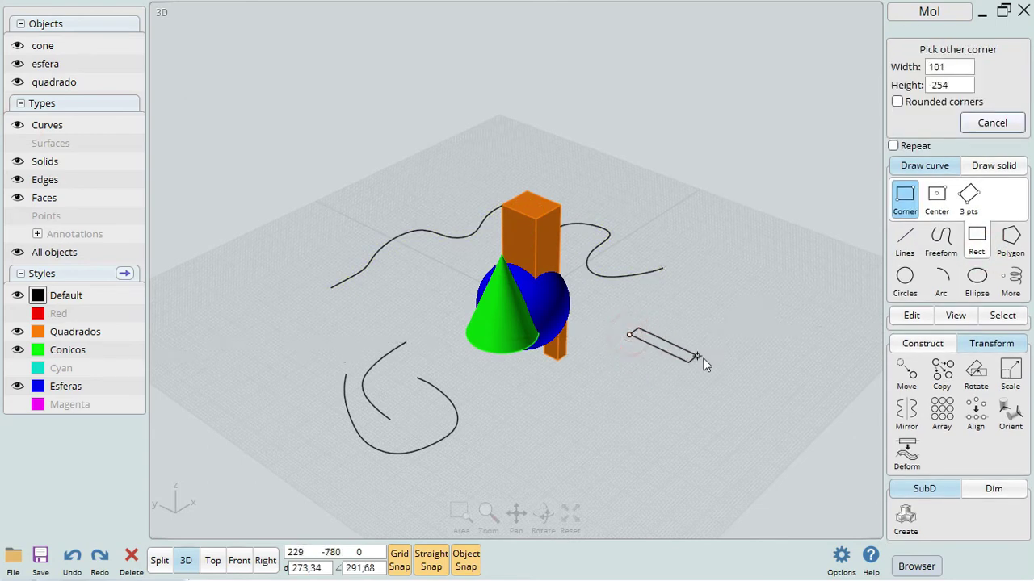
{"action": "left_click", "coordinate": [750, 330]}
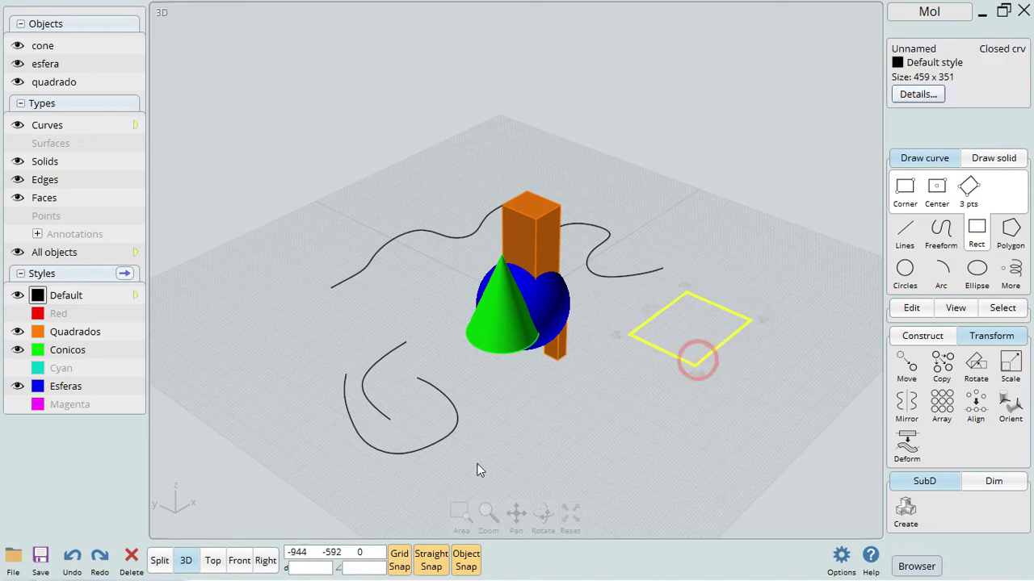
Name the new rectangle "quadrado" and deselect it.
{"action": "left_click", "coordinate": [898, 48]}
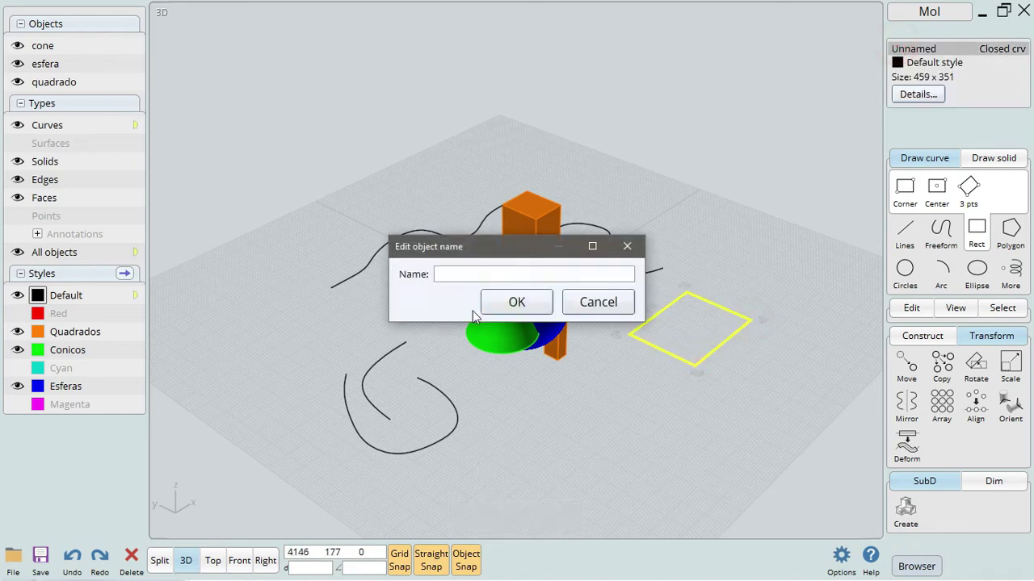
{"action": "type", "text": "quadrado"}
{"action": "key", "text": "Return"}
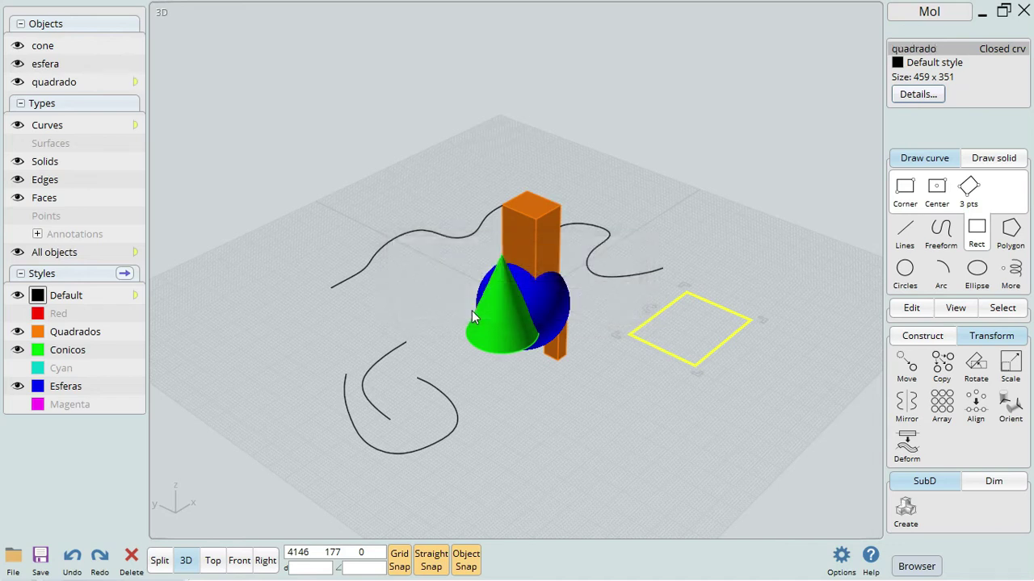
{"action": "left_click", "coordinate": [470, 136]}
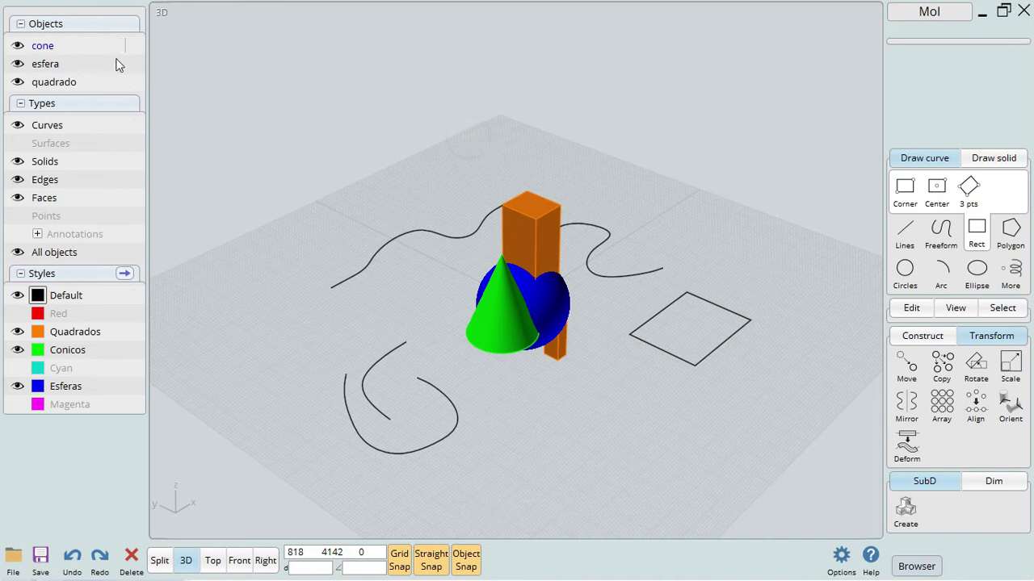
Select all objects named quadrado through the scene browser, view them from another side, and deselect them.
{"action": "left_click", "coordinate": [133, 82]}
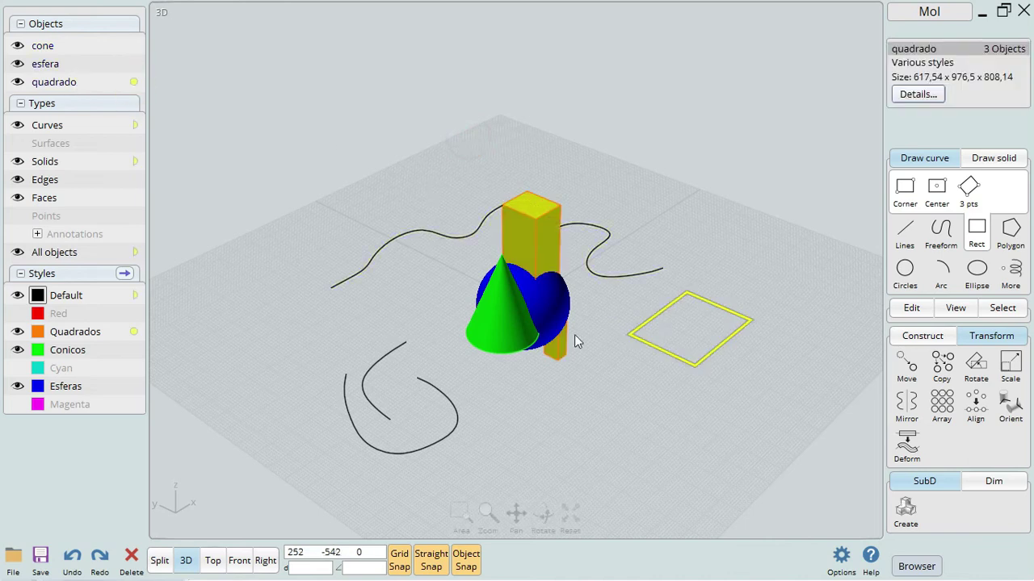
{"action": "right_click_drag", "start_coordinate": [638, 436], "coordinate": [387, 331]}
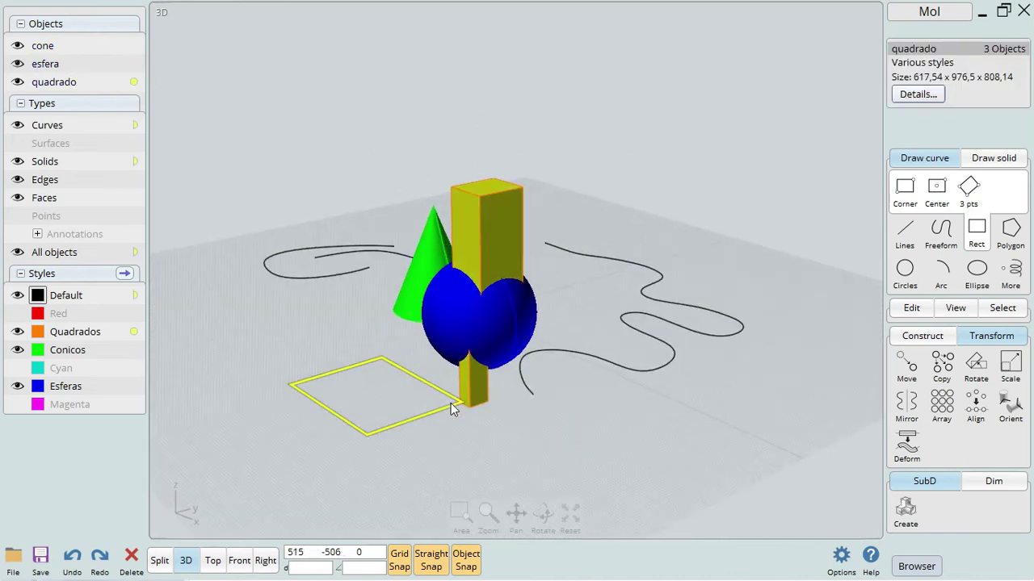
{"action": "left_click", "coordinate": [323, 310]}
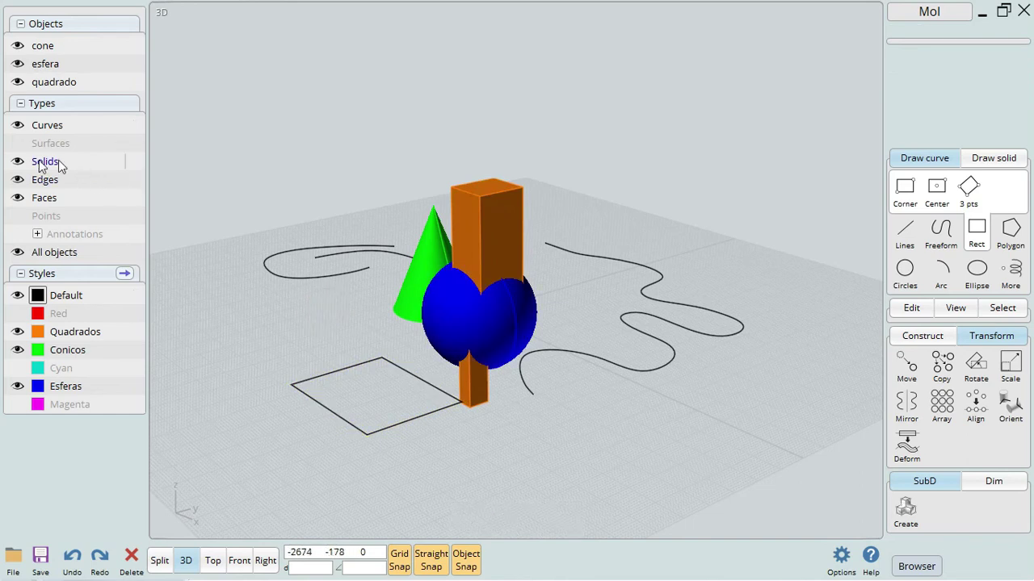
Select and deselect all solids by type, and select only the objects of the Quadrados style.
{"action": "left_click", "coordinate": [134, 161]}
{"action": "right_click_drag", "start_coordinate": [361, 339], "coordinate": [440, 339]}
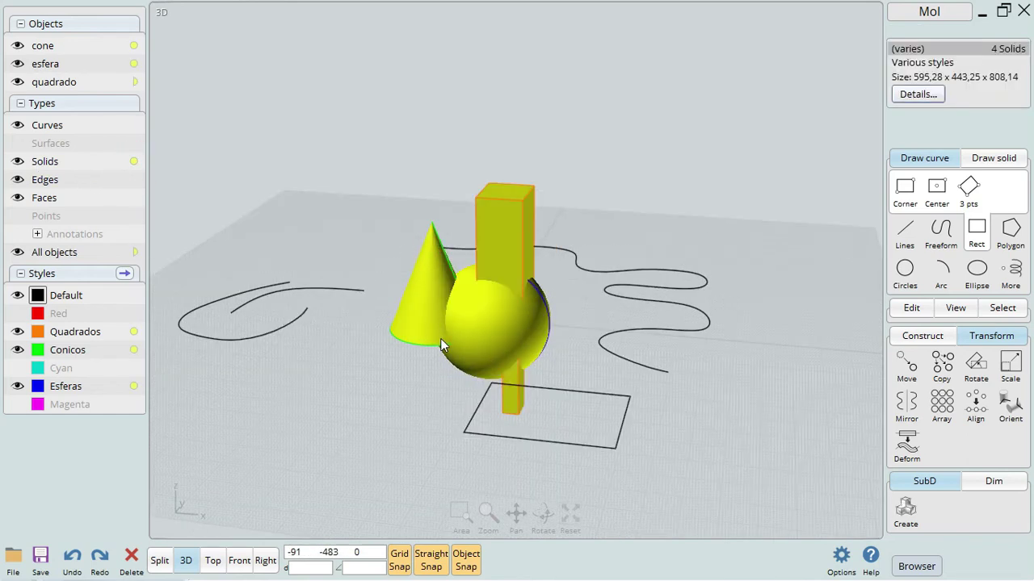
{"action": "scroll", "coordinate": [573, 376], "scroll_direction": "up", "scroll_amount": 2}
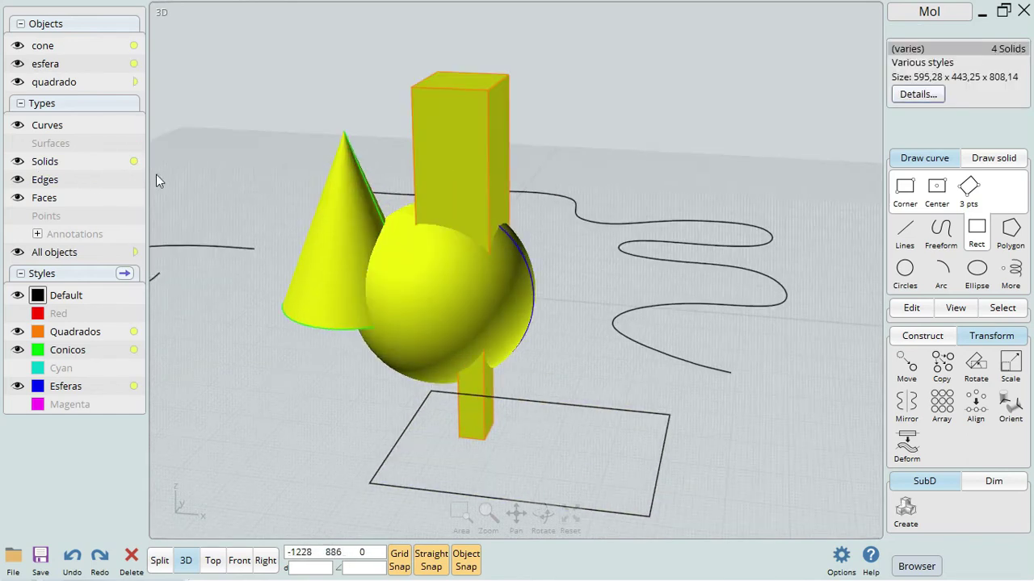
{"action": "left_click", "coordinate": [134, 161]}
{"action": "left_click", "coordinate": [203, 168]}
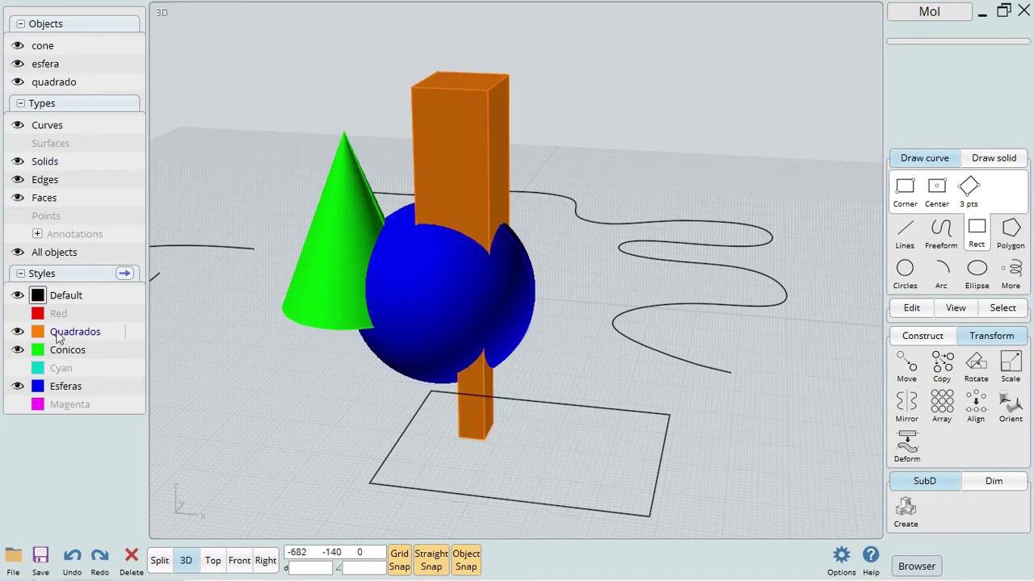
{"action": "left_click", "coordinate": [132, 332]}
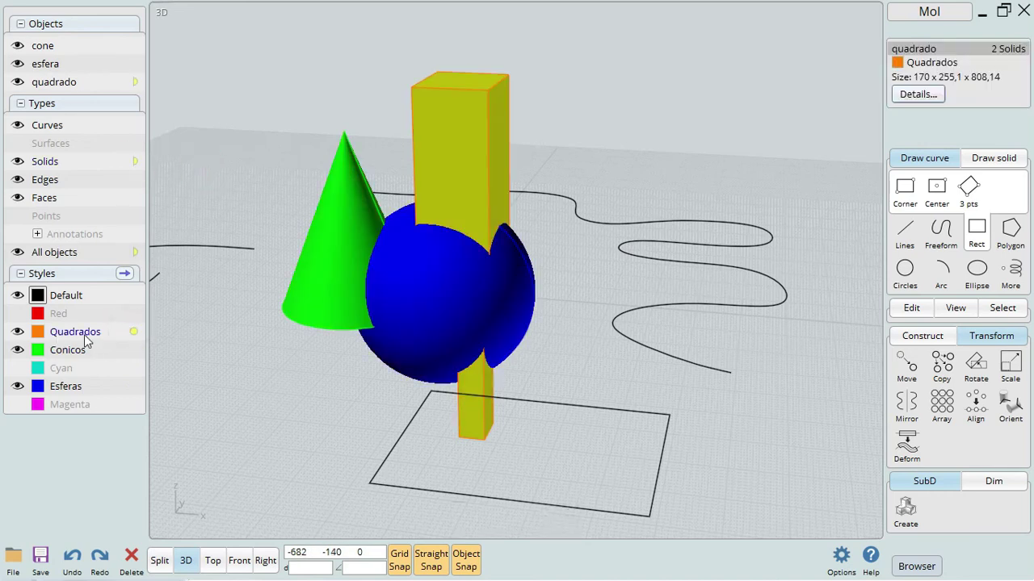
Assign the Magenta style to the ground-plane rectangle named quadrado and deselect it.
{"action": "right_click_drag", "start_coordinate": [577, 335], "coordinate": [249, 369]}
{"action": "left_click", "coordinate": [249, 369]}
{"action": "left_click", "coordinate": [303, 403]}
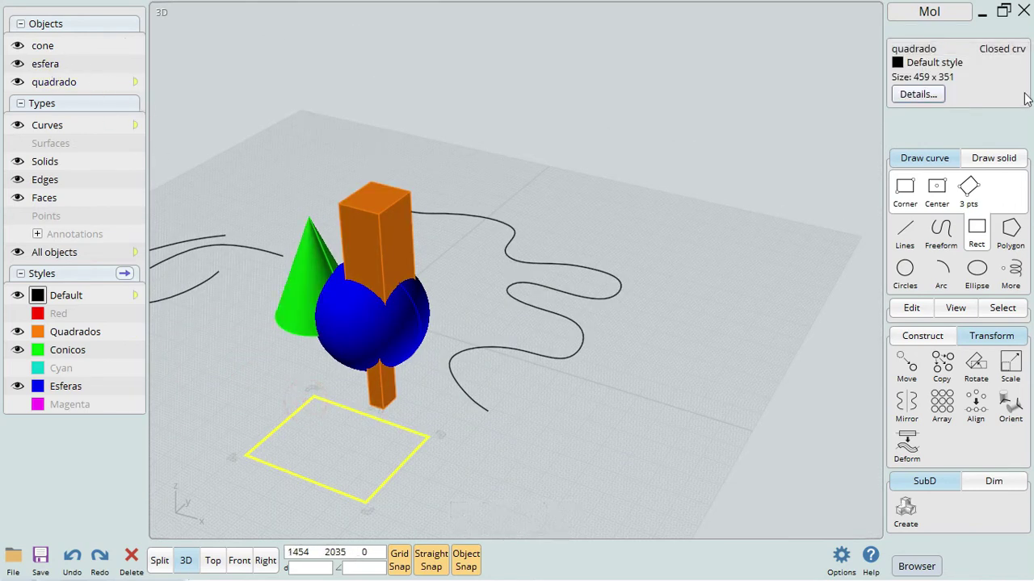
{"action": "left_click", "coordinate": [927, 63]}
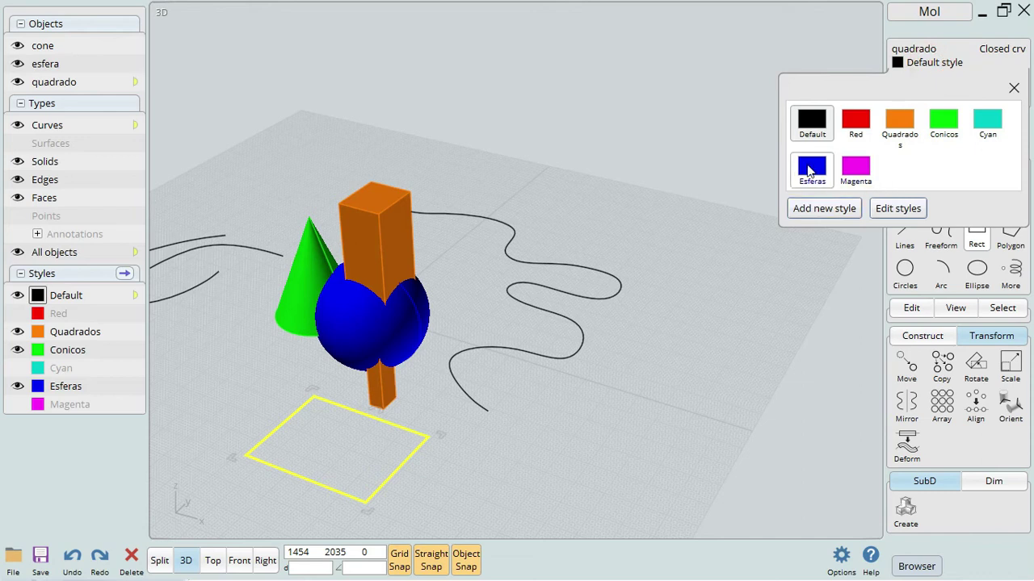
{"action": "left_click", "coordinate": [855, 168]}
{"action": "left_click", "coordinate": [514, 203]}
{"action": "middle_click_drag", "start_coordinate": [306, 409], "coordinate": [415, 318]}
{"action": "right_click_drag", "start_coordinate": [416, 318], "coordinate": [346, 244]}
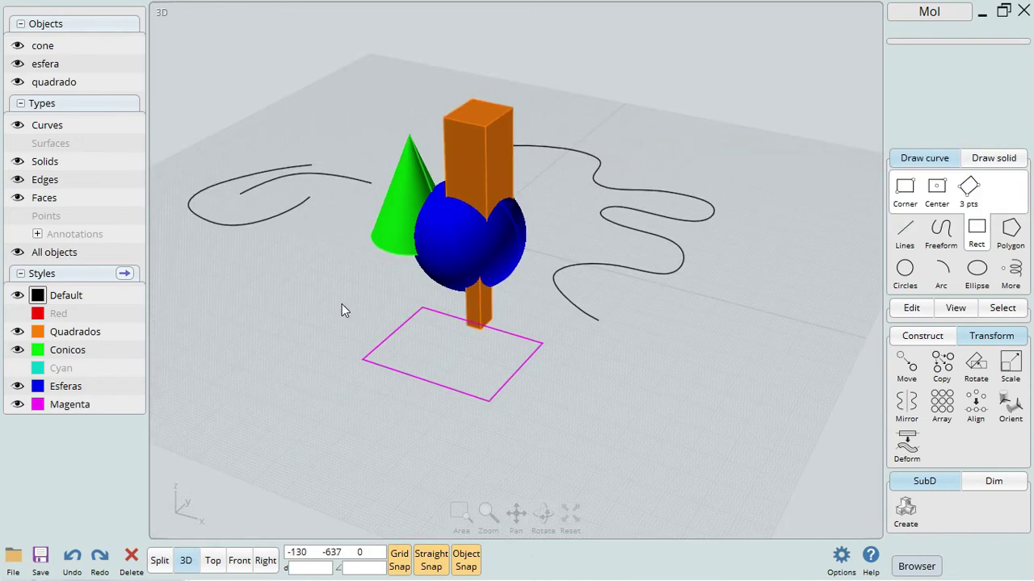
{"action": "scroll", "coordinate": [358, 291], "scroll_direction": "up", "scroll_amount": 3}
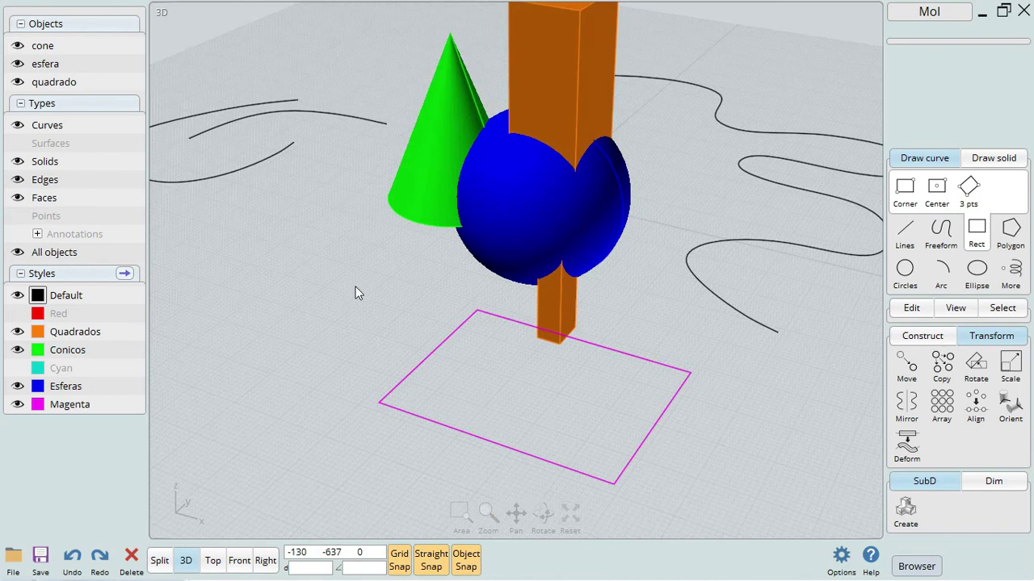
Select all objects named quadrado through the scene browser, then clear the selection.
{"action": "left_click", "coordinate": [133, 84]}
{"action": "right_click_drag", "start_coordinate": [338, 254], "coordinate": [436, 315]}
{"action": "left_click", "coordinate": [414, 266]}
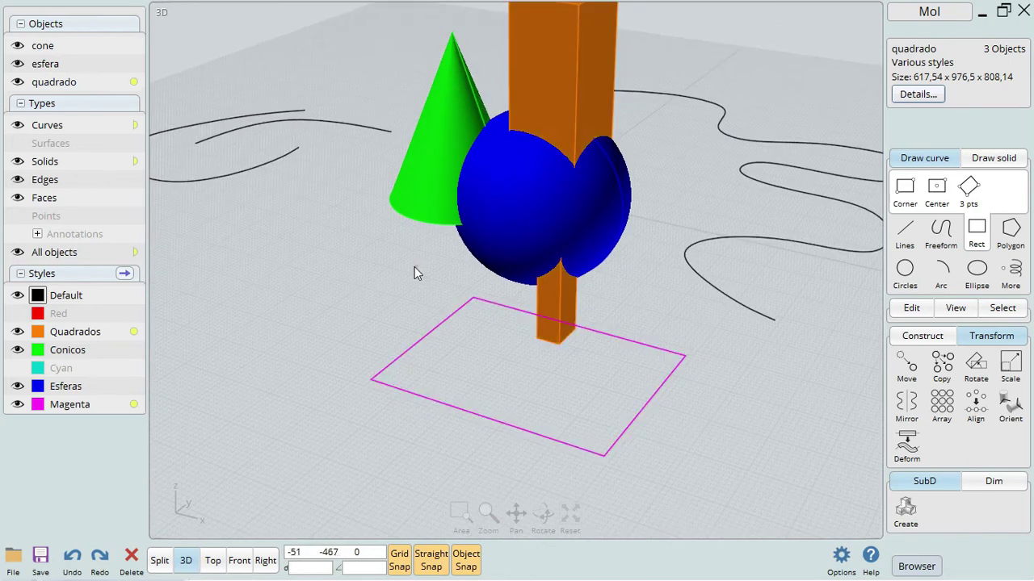
Select and deselect all solids by type, then do the same with all curves.
{"action": "left_click", "coordinate": [134, 161]}
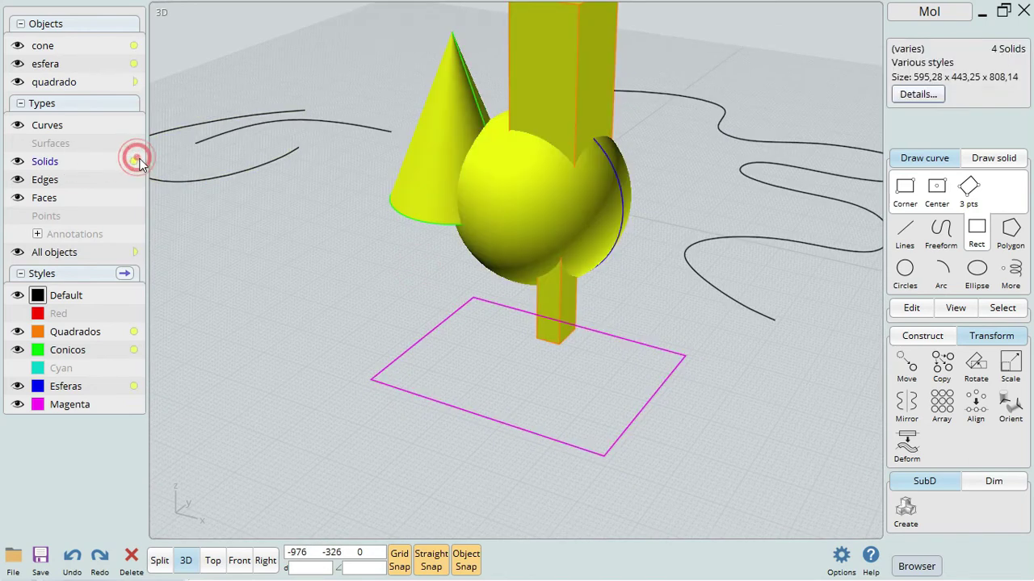
{"action": "mouse_move", "coordinate": [363, 252]}
{"action": "right_mouse_down"}
{"action": "mouse_move", "coordinate": [340, 279]}
{"action": "mouse_move", "coordinate": [343, 253]}
{"action": "right_mouse_up"}
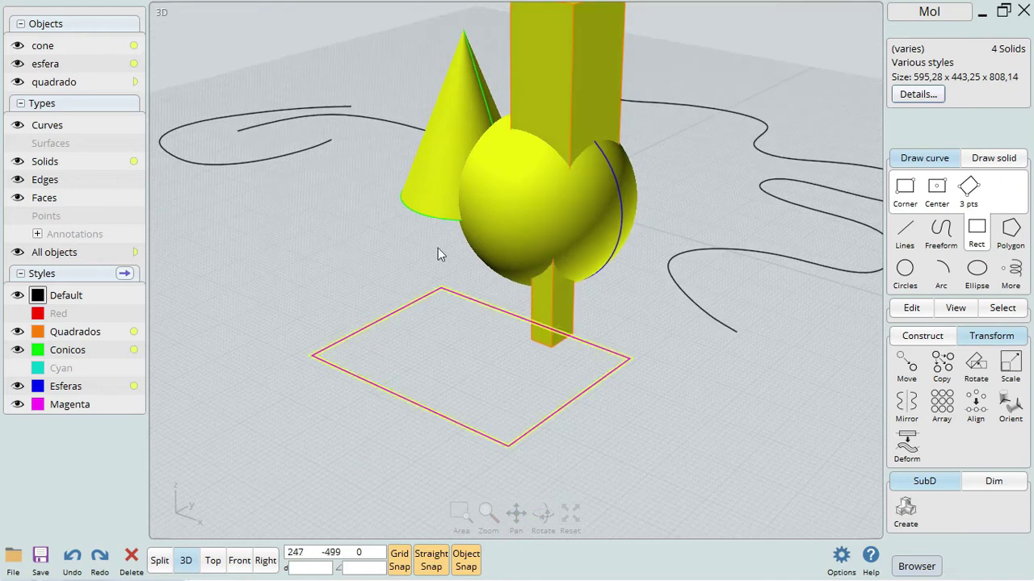
{"action": "left_click", "coordinate": [134, 163]}
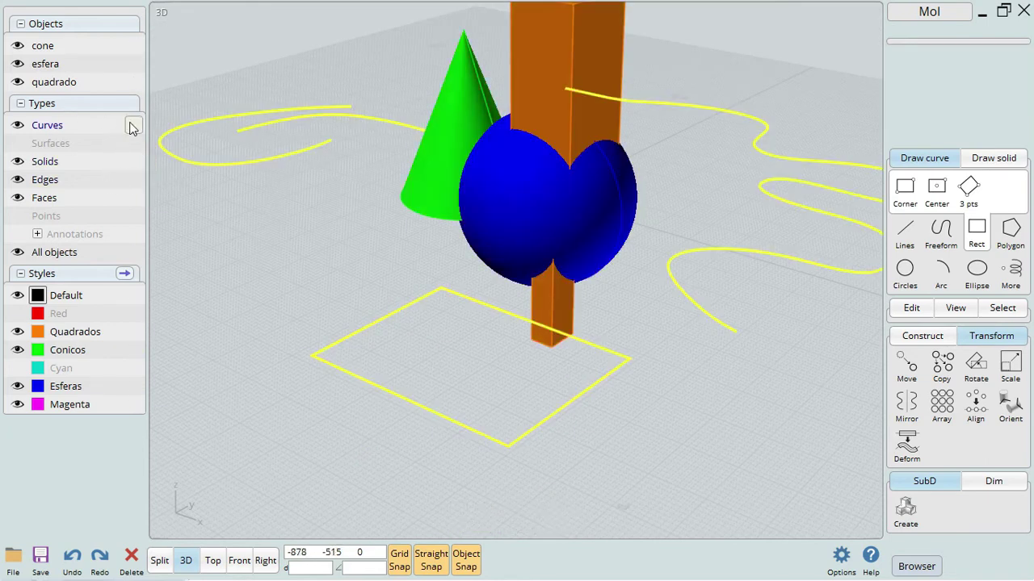
{"action": "left_click", "coordinate": [133, 127]}
{"action": "left_click", "coordinate": [368, 290]}
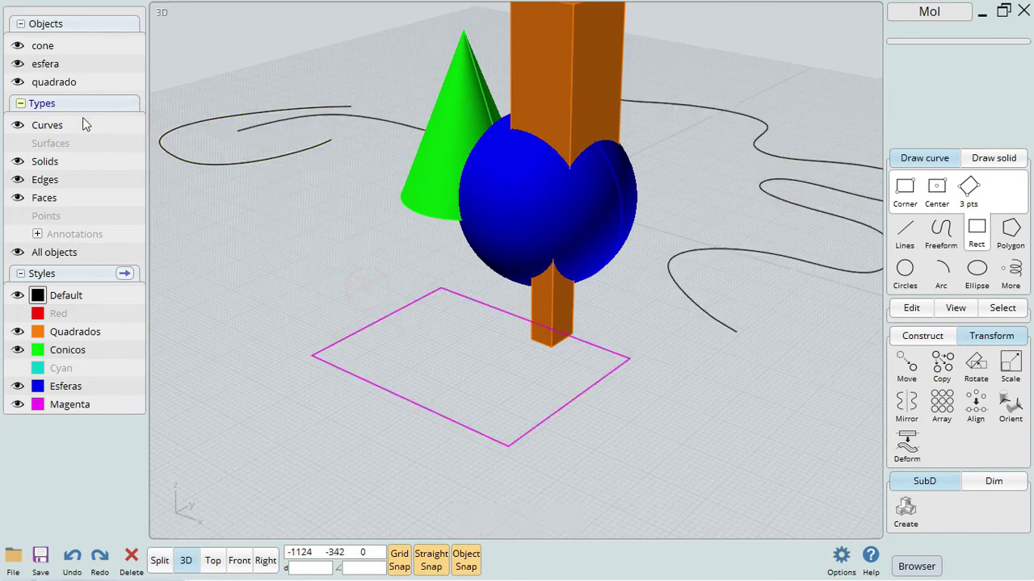
{"action": "right_click_drag", "start_coordinate": [397, 295], "coordinate": [377, 312]}
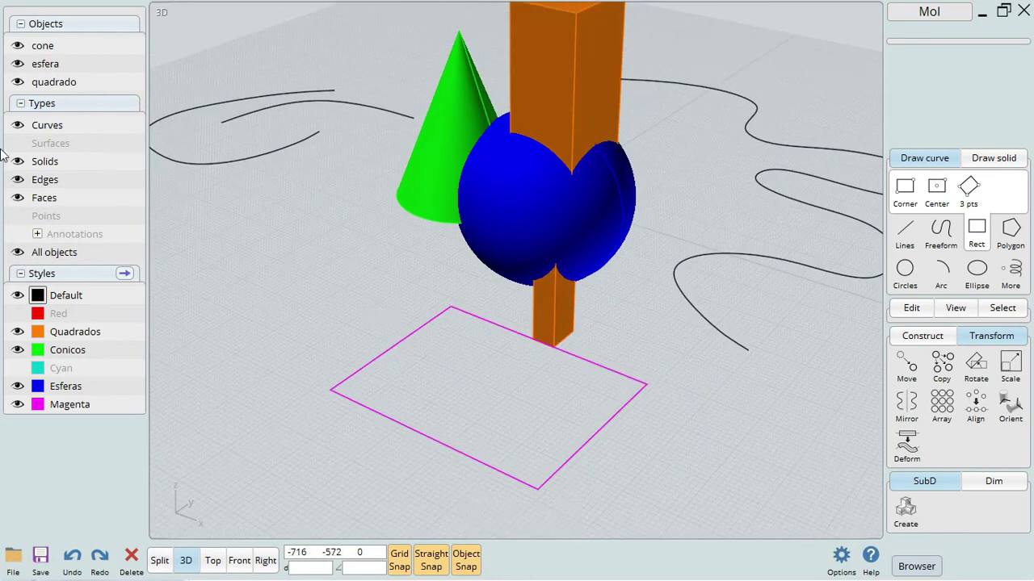
Highlight the rectangle and both boxes through their shared name quadrado, then deselect everything.
{"action": "left_click", "coordinate": [131, 80]}
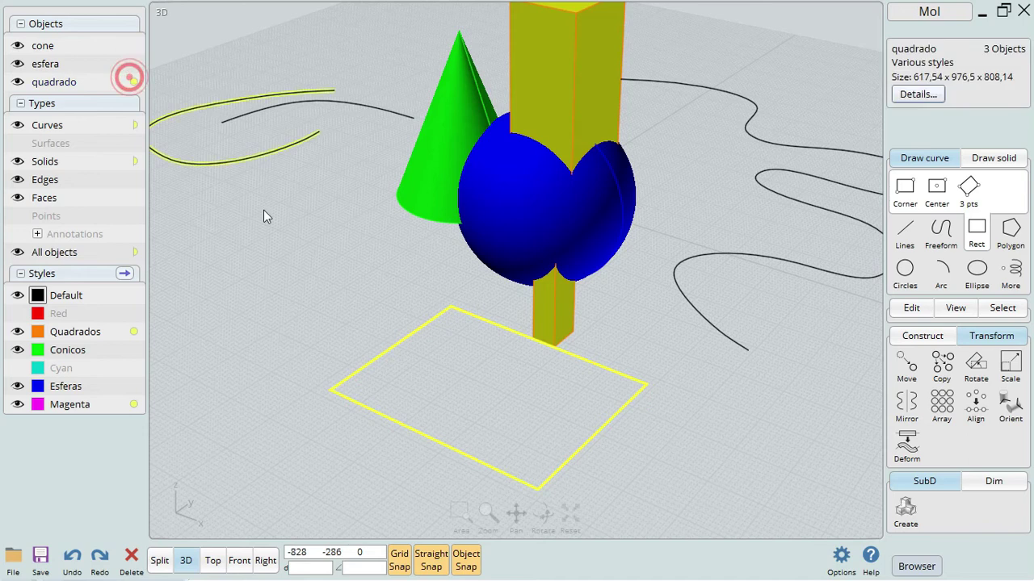
{"action": "left_click", "coordinate": [411, 336]}
{"action": "left_click", "coordinate": [372, 299]}
Rename the magenta rectangle "fora" and deselect it.
{"action": "left_click", "coordinate": [403, 341]}
{"action": "left_click", "coordinate": [910, 49]}
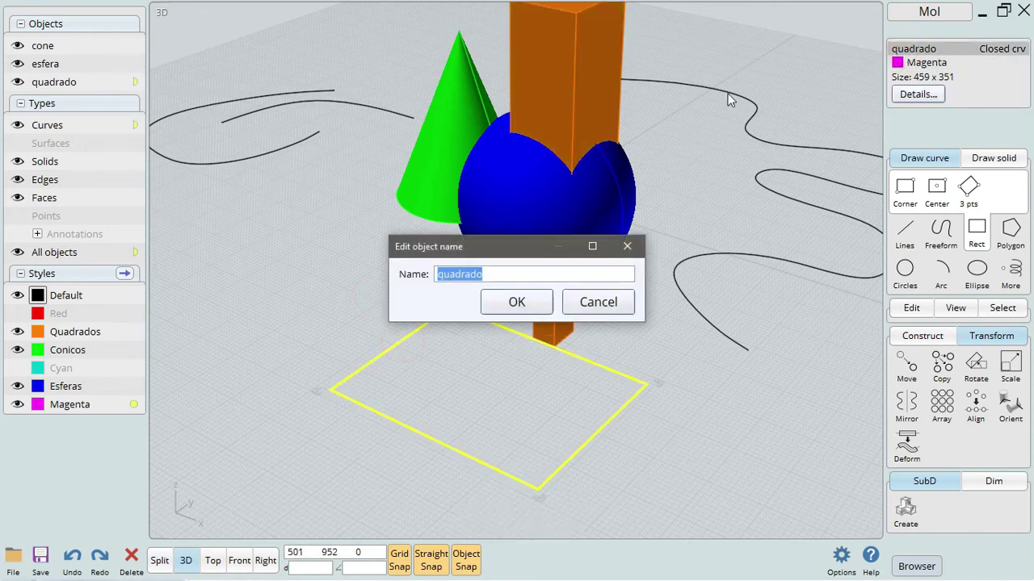
{"action": "type", "text": "fora"}
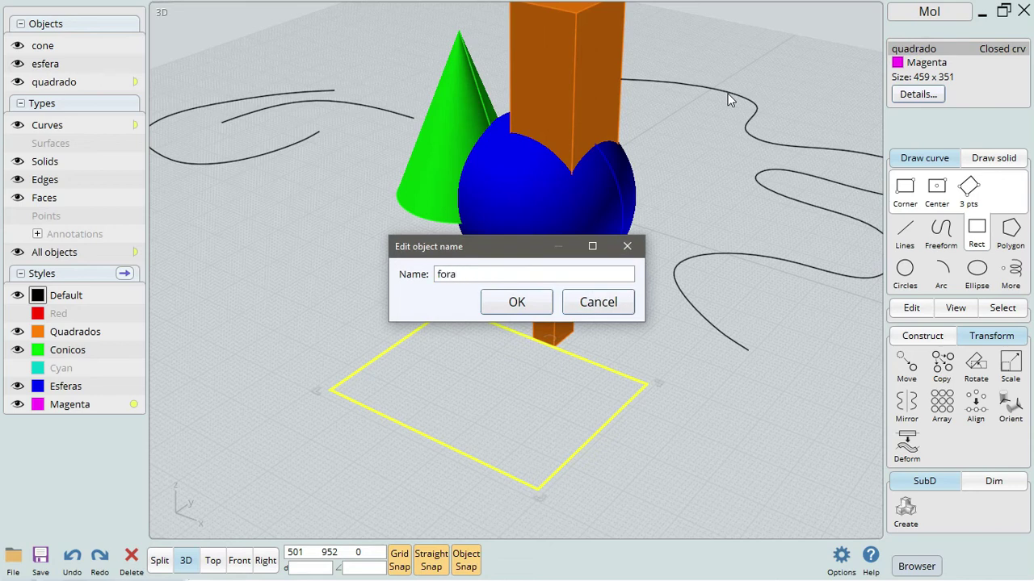
{"action": "key", "text": "Return"}
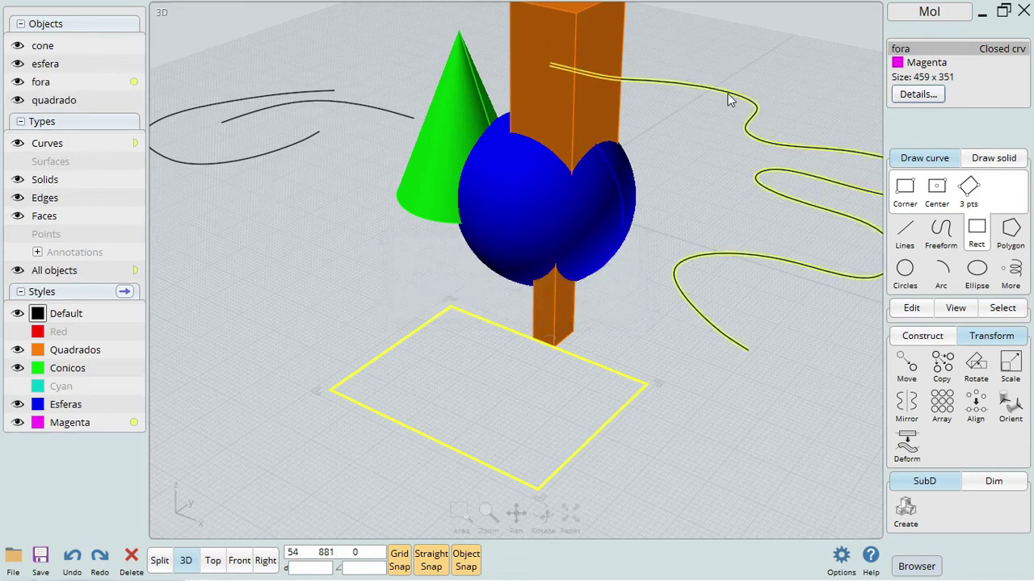
{"action": "left_click", "coordinate": [299, 266]}
Rename the magenta rectangle back to "quadrado" and deselect it.
{"action": "right_click_drag", "start_coordinate": [299, 266], "coordinate": [415, 302]}
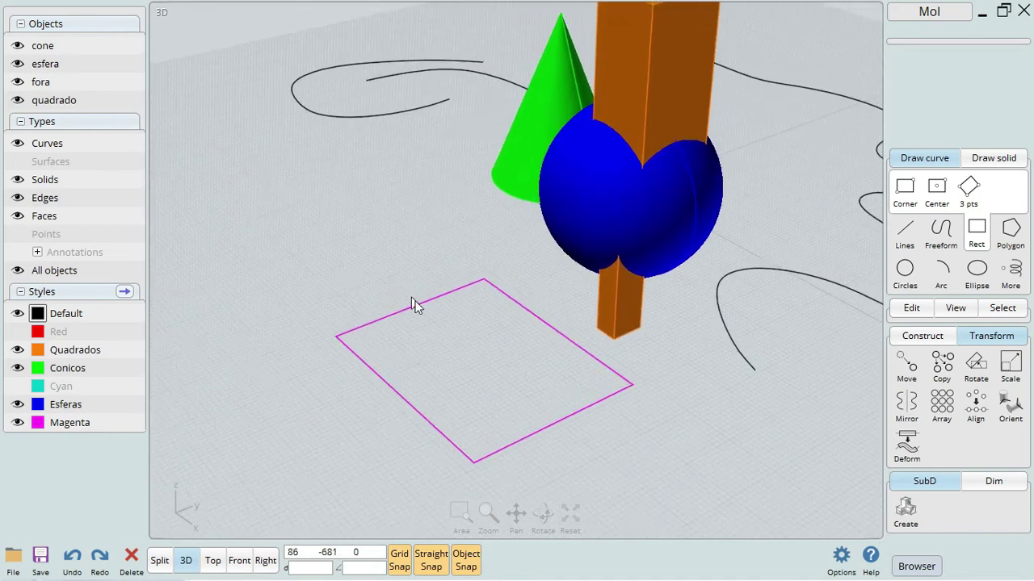
{"action": "left_click", "coordinate": [414, 301]}
{"action": "left_click", "coordinate": [901, 49]}
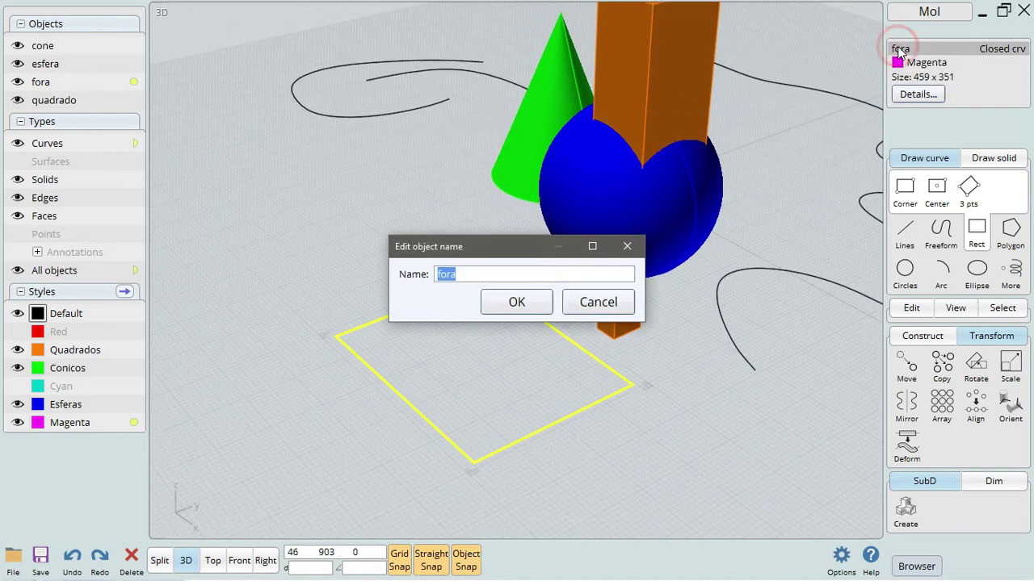
{"action": "type", "text": "quadrado"}
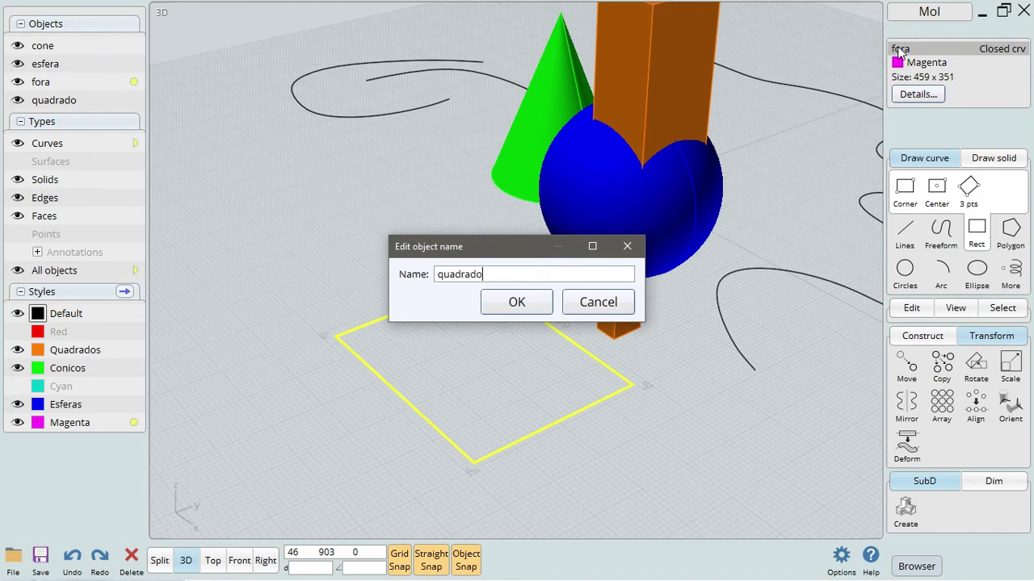
{"action": "key", "text": "Return"}
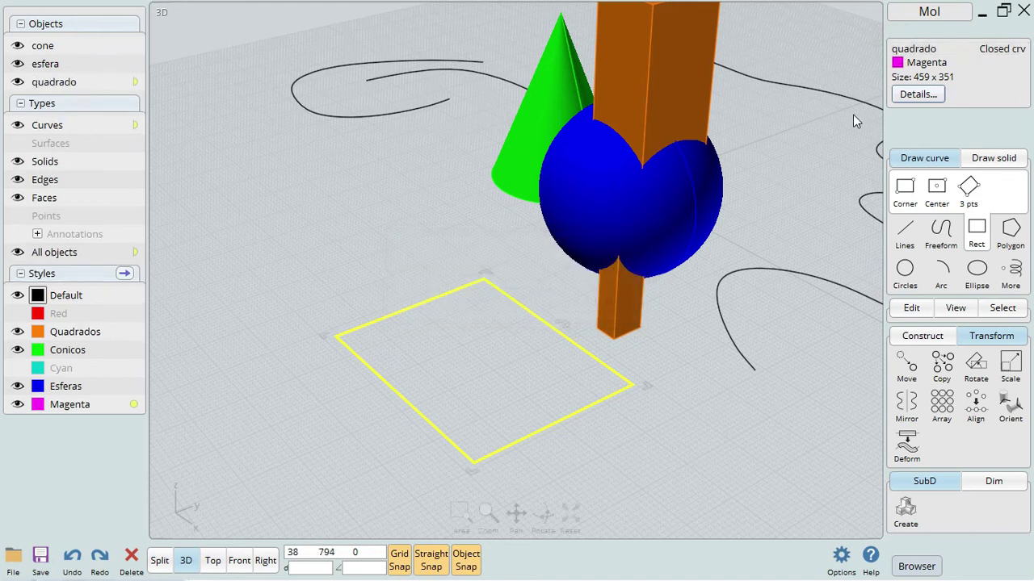
{"action": "left_click", "coordinate": [411, 249]}
Examine the magenta rectangle and the solids from different angles and distances, briefly selecting the rectangle.
{"action": "scroll", "coordinate": [430, 254], "scroll_direction": "down", "scroll_amount": 2}
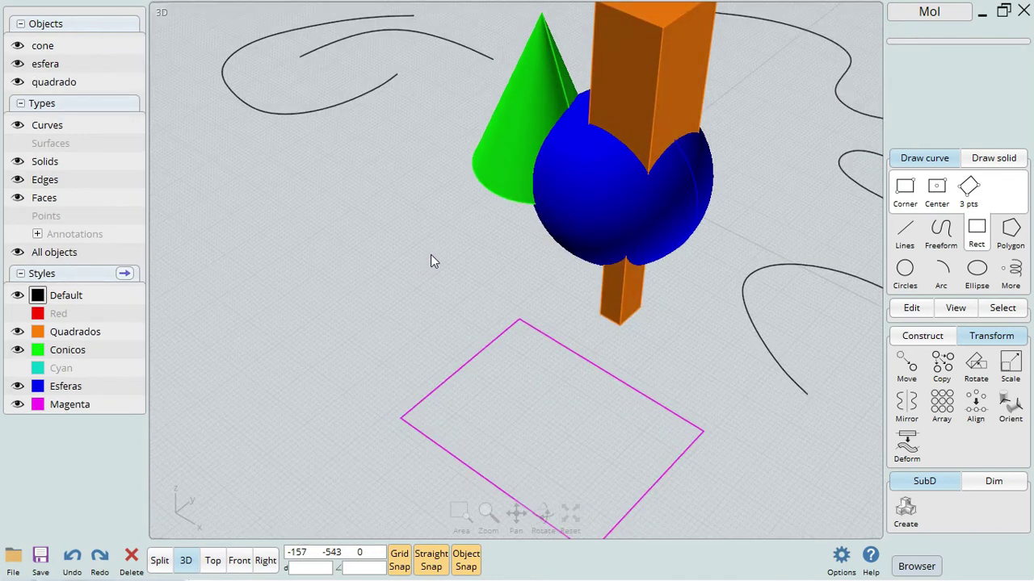
{"action": "scroll", "coordinate": [411, 264], "scroll_direction": "down", "scroll_amount": 3}
{"action": "scroll", "coordinate": [411, 266], "scroll_direction": "up", "scroll_amount": 2}
{"action": "middle_click_drag", "start_coordinate": [411, 268], "coordinate": [406, 254]}
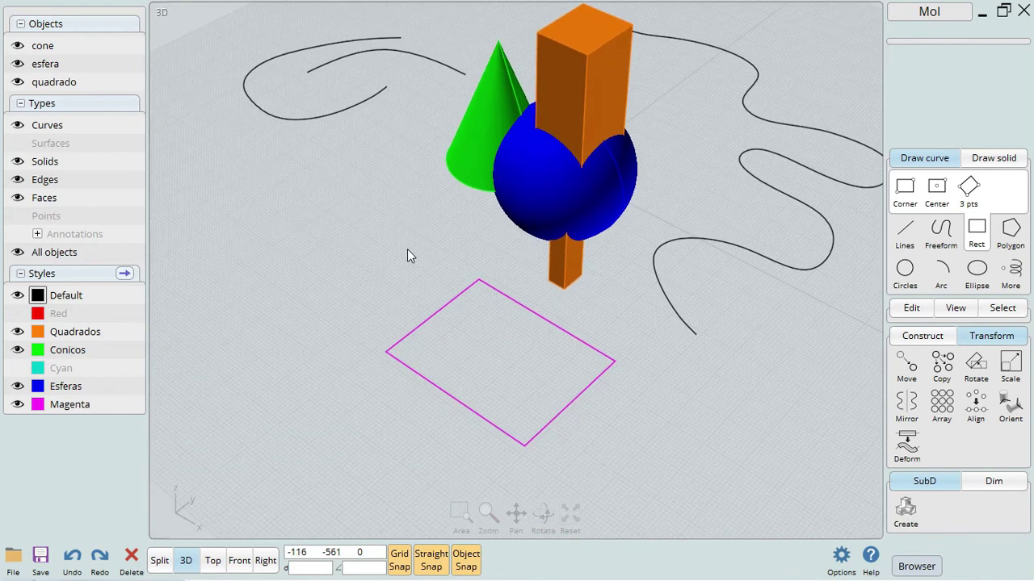
{"action": "left_click", "coordinate": [443, 307]}
{"action": "left_click", "coordinate": [275, 240]}
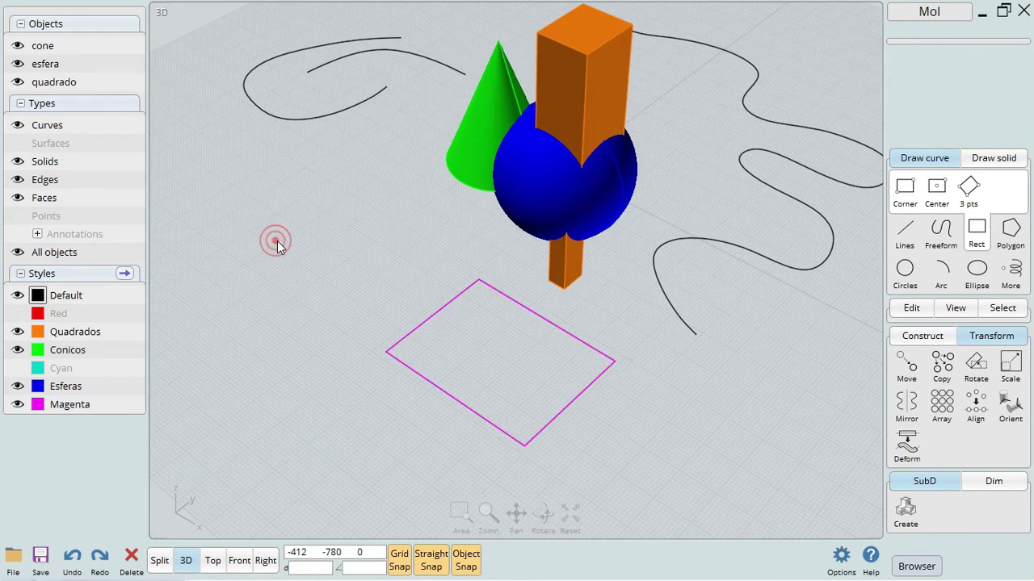
{"action": "scroll", "coordinate": [388, 234], "scroll_direction": "down", "scroll_amount": 1}
{"action": "right_click_drag", "start_coordinate": [372, 223], "coordinate": [515, 239]}
{"action": "scroll", "coordinate": [371, 240], "scroll_direction": "up", "scroll_amount": 2}
{"action": "right_click_drag", "start_coordinate": [455, 265], "coordinate": [454, 250]}
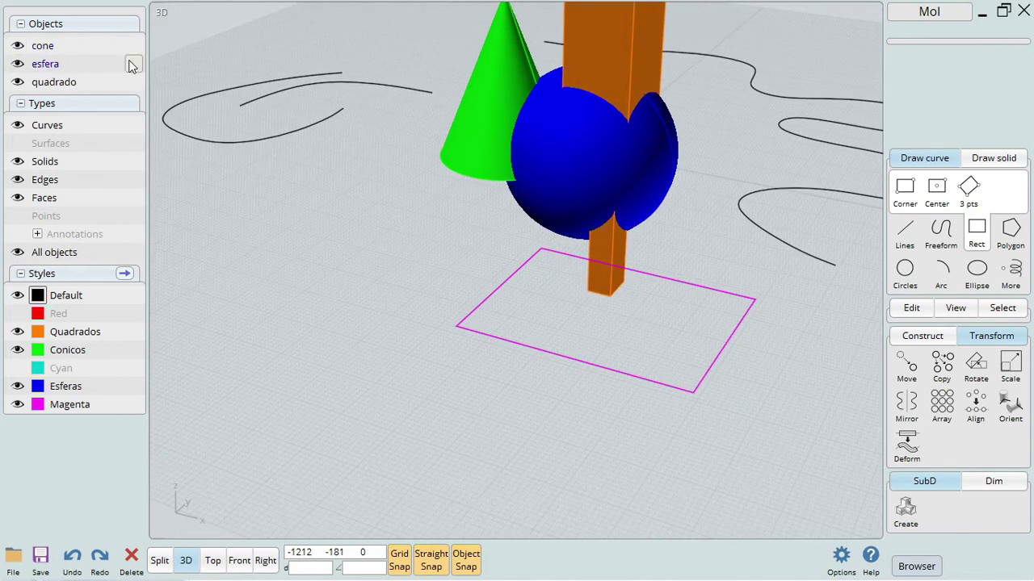
Select esfera and cone by name, add the Magenta style's objects to the selection, and deselect everything.
{"action": "left_click", "coordinate": [132, 64]}
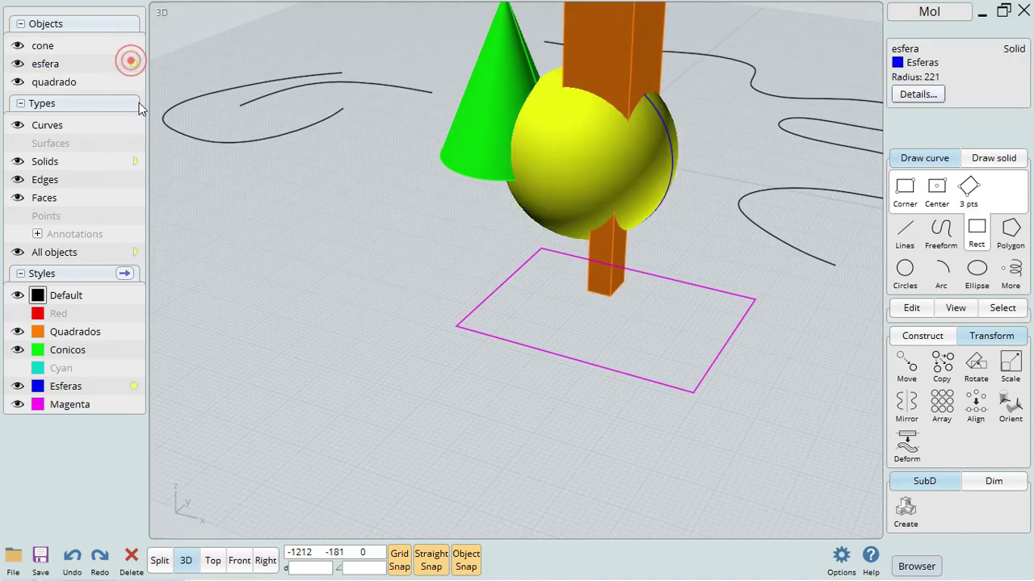
{"action": "left_click", "coordinate": [133, 48]}
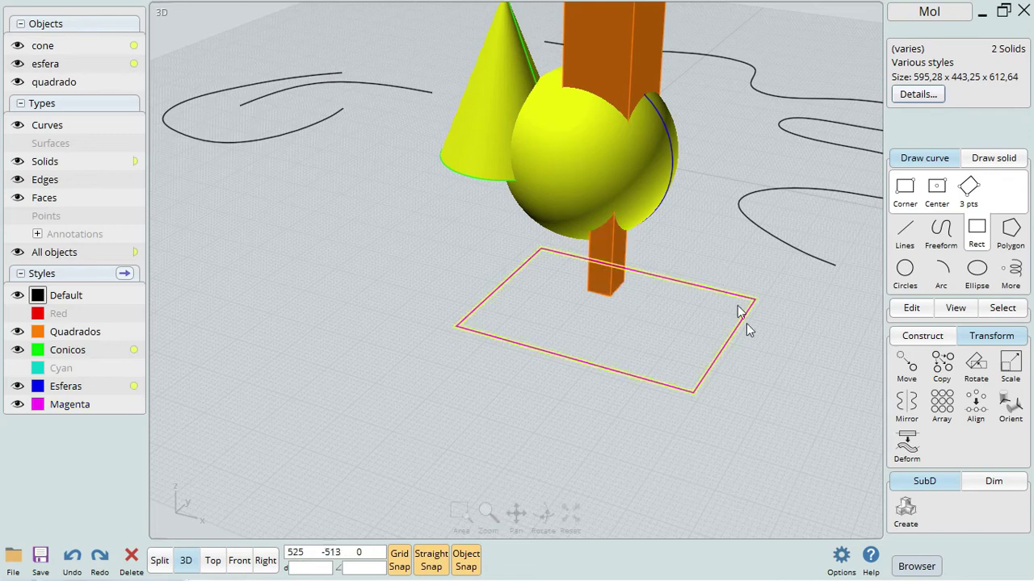
{"action": "left_click", "coordinate": [133, 405]}
{"action": "right_click_drag", "start_coordinate": [347, 344], "coordinate": [410, 364]}
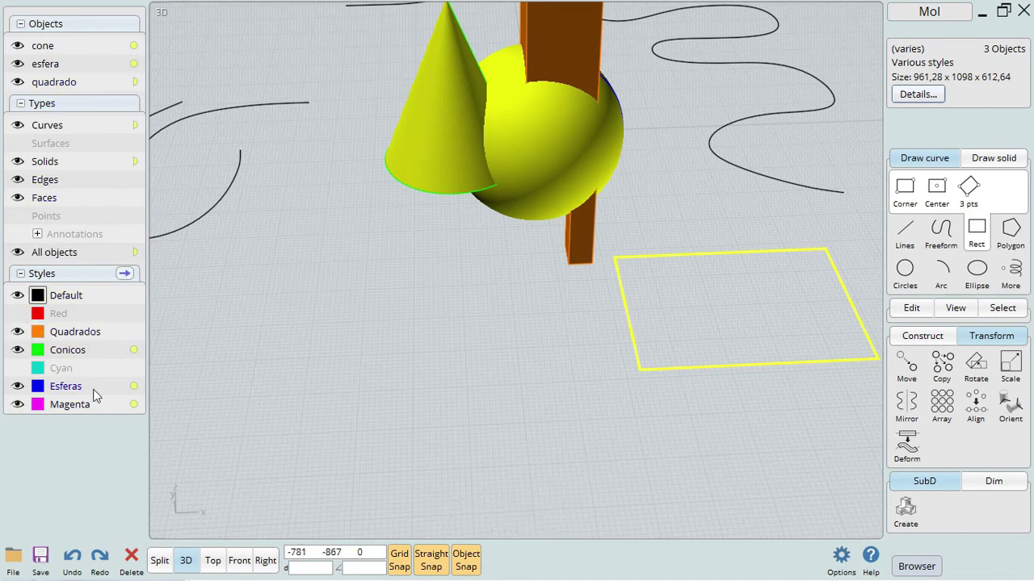
{"action": "left_click", "coordinate": [432, 393]}
Inspect the cone, sphere, boxes and surrounding curves from several sides and up close.
{"action": "right_click_drag", "start_coordinate": [432, 392], "coordinate": [547, 357]}
{"action": "scroll", "coordinate": [545, 374], "scroll_direction": "down", "scroll_amount": 5}
{"action": "mouse_move", "coordinate": [507, 404]}
{"action": "right_mouse_down"}
{"action": "mouse_move", "coordinate": [722, 342]}
{"action": "mouse_move", "coordinate": [563, 444]}
{"action": "mouse_move", "coordinate": [495, 392]}
{"action": "right_mouse_up"}
{"action": "scroll", "coordinate": [505, 303], "scroll_direction": "up", "scroll_amount": 5}
{"action": "right_click_drag", "start_coordinate": [505, 297], "coordinate": [581, 234]}
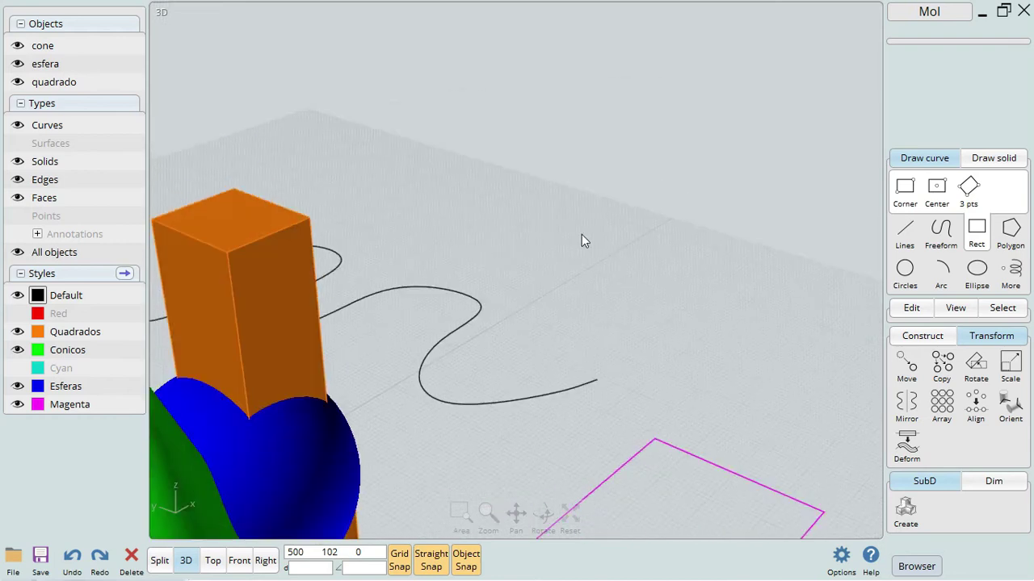
{"action": "right_click_drag", "start_coordinate": [541, 313], "coordinate": [747, 167]}
{"action": "left_click", "coordinate": [683, 247]}
{"action": "left_click", "coordinate": [677, 284]}
{"action": "right_click_drag", "start_coordinate": [716, 149], "coordinate": [755, 117]}
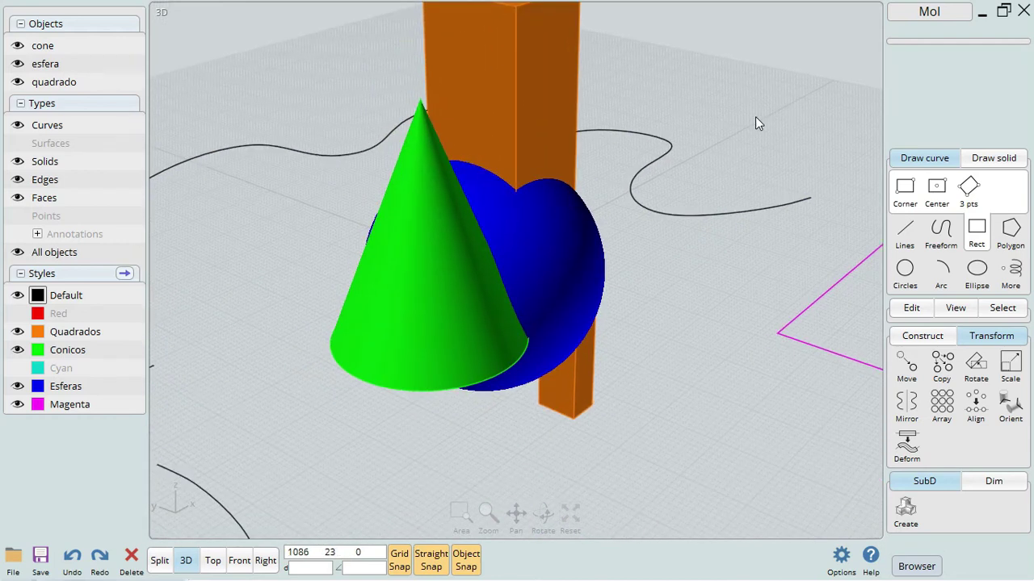
{"action": "right_click_drag", "start_coordinate": [756, 143], "coordinate": [545, 214]}
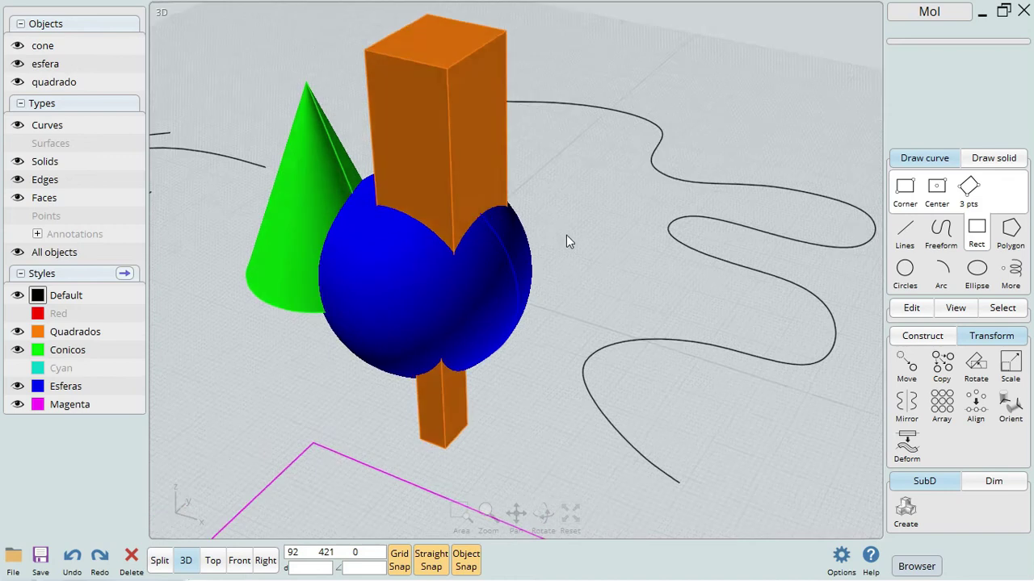
{"action": "scroll", "coordinate": [476, 262], "scroll_direction": "up", "scroll_amount": 5}
{"action": "right_click_drag", "start_coordinate": [675, 151], "coordinate": [705, 235]}
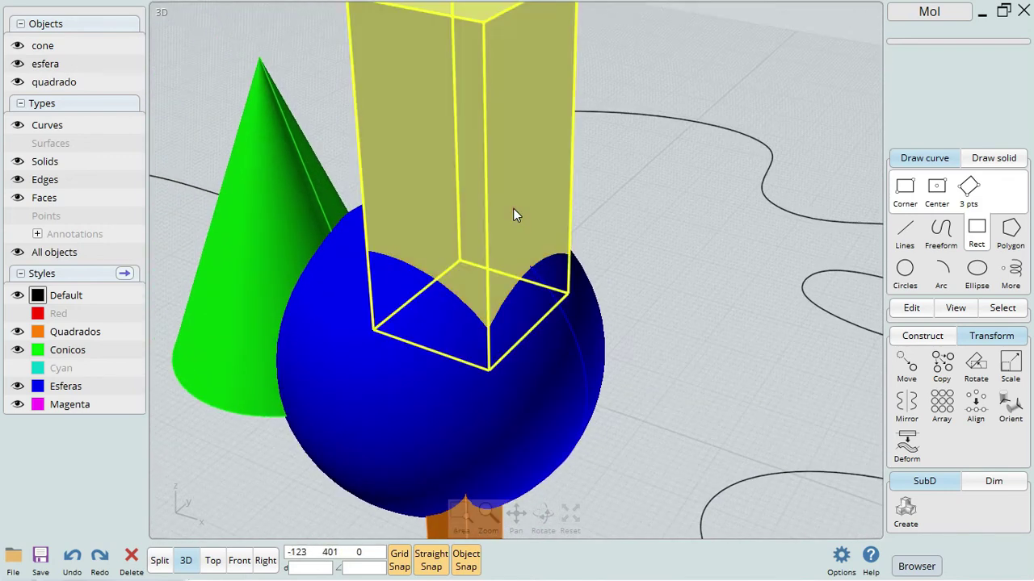
Select the upper orange box on its own and view the whole scene from higher above.
{"action": "left_click", "coordinate": [513, 208]}
{"action": "scroll", "coordinate": [663, 206], "scroll_direction": "down", "scroll_amount": 5}
{"action": "scroll", "coordinate": [646, 242], "scroll_direction": "up", "scroll_amount": 2}
{"action": "scroll", "coordinate": [540, 293], "scroll_direction": "down", "scroll_amount": 3}
{"action": "scroll", "coordinate": [549, 297], "scroll_direction": "up", "scroll_amount": 2}
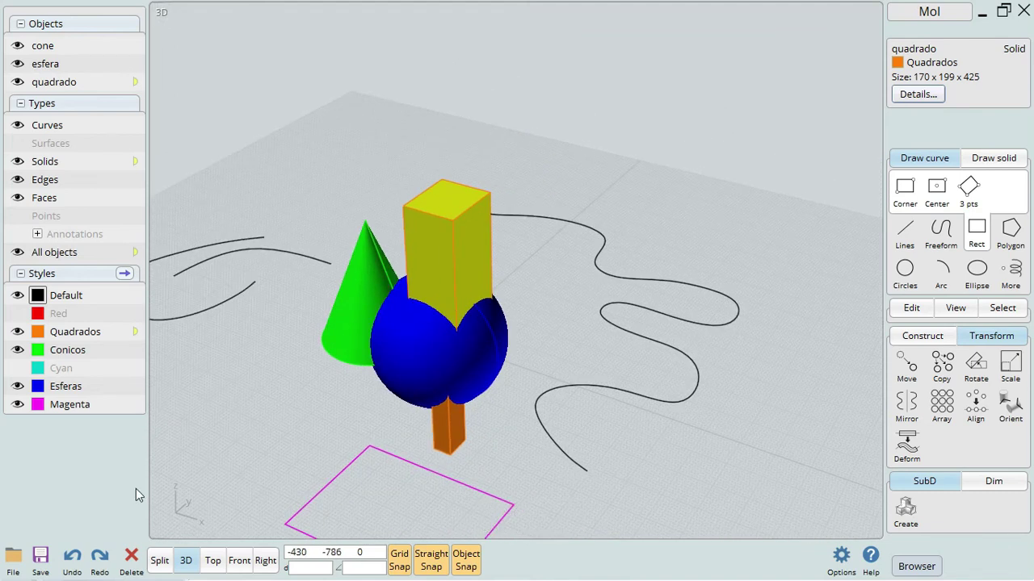
{"action": "right_click_drag", "start_coordinate": [272, 350], "coordinate": [363, 325]}
{"action": "scroll", "coordinate": [464, 325], "scroll_direction": "down", "scroll_amount": 2}
{"action": "scroll", "coordinate": [442, 333], "scroll_direction": "up", "scroll_amount": 2}
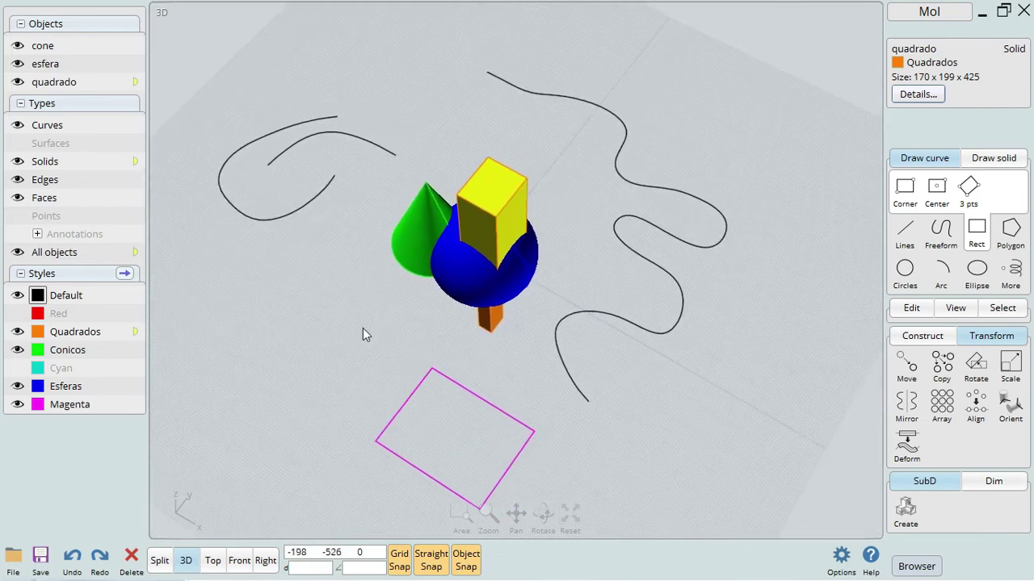
Scale the magenta rectangle in 2D from one of its corners to 229.5 x 175.5, and deselect it.
{"action": "left_click", "coordinate": [435, 372]}
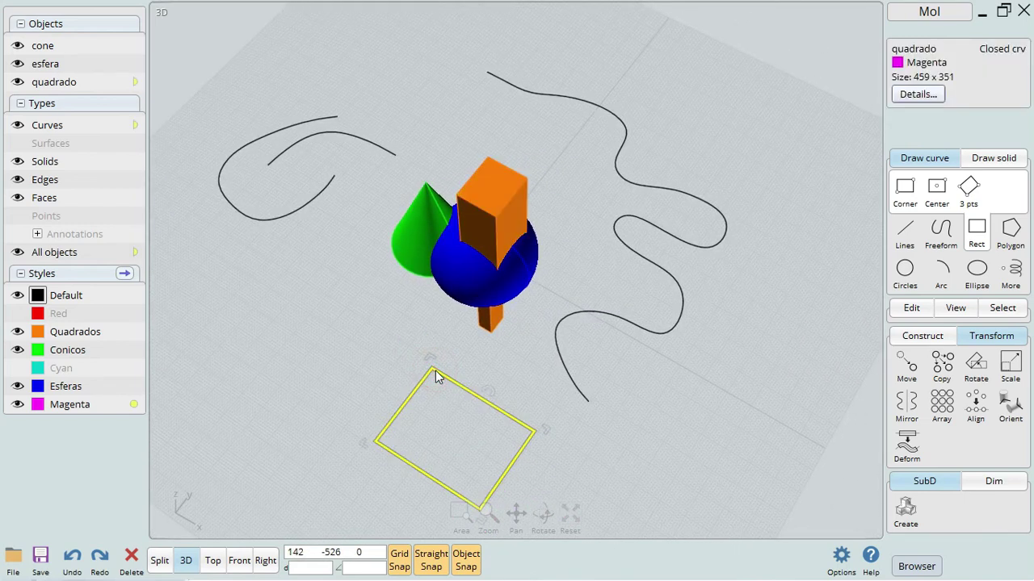
{"action": "left_click", "coordinate": [1010, 365]}
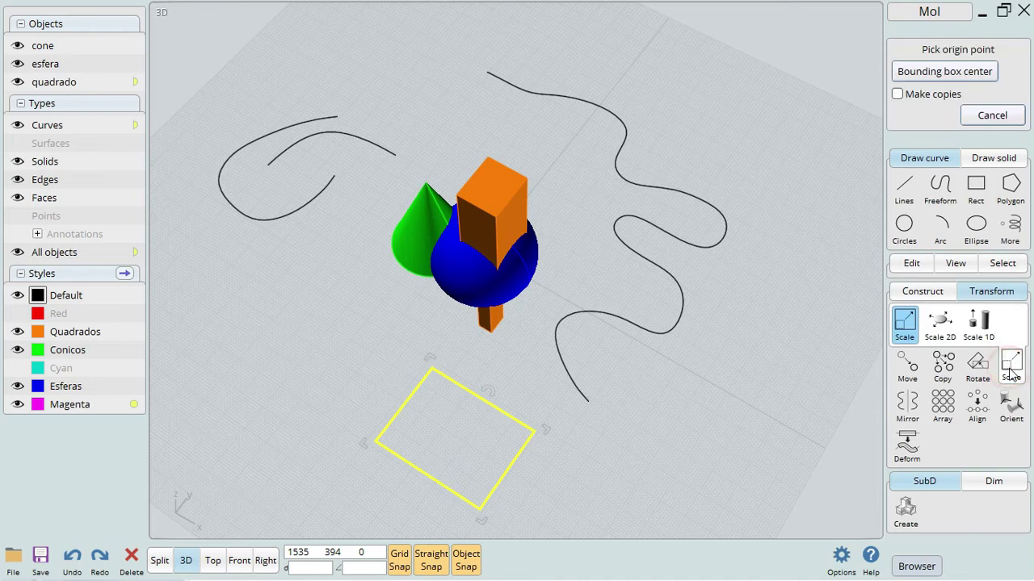
{"action": "left_click", "coordinate": [940, 323]}
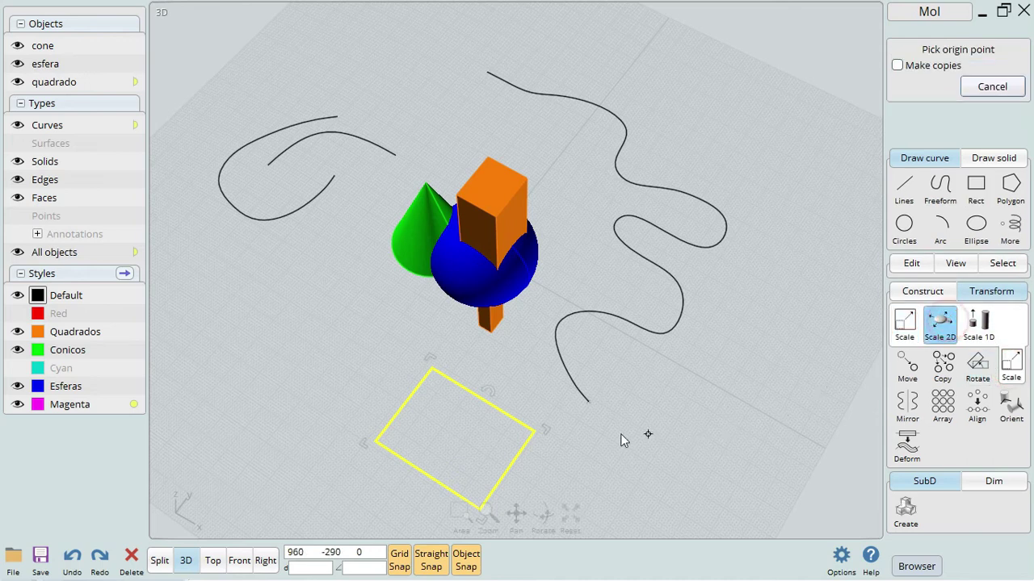
{"action": "left_click", "coordinate": [533, 431]}
{"action": "left_click", "coordinate": [432, 368]}
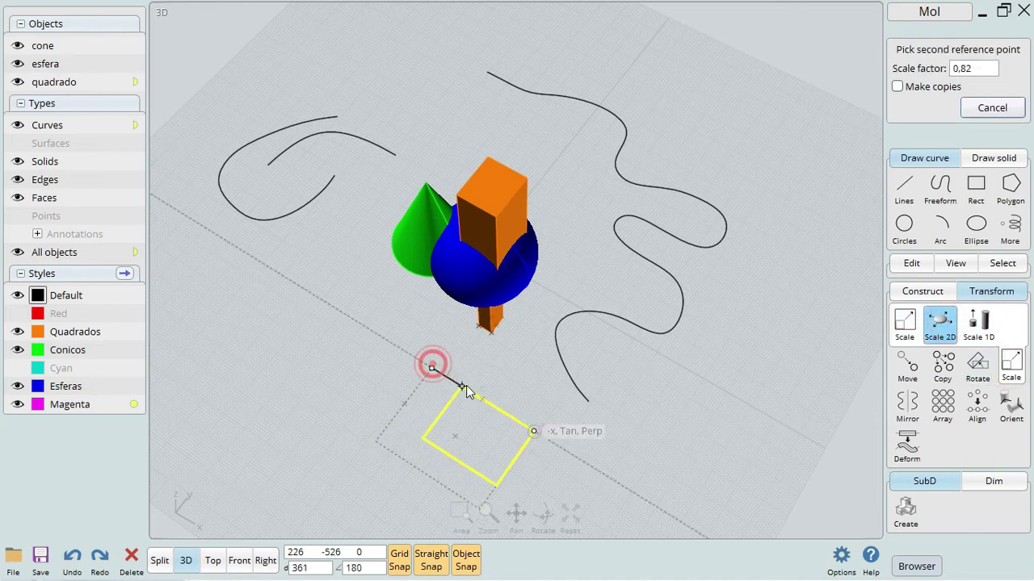
{"action": "left_click", "coordinate": [481, 403]}
{"action": "mouse_move", "coordinate": [529, 395]}
{"action": "right_mouse_down"}
{"action": "mouse_move", "coordinate": [482, 370]}
{"action": "mouse_move", "coordinate": [517, 394]}
{"action": "right_mouse_up"}
{"action": "left_click", "coordinate": [533, 390]}
{"action": "left_click", "coordinate": [476, 414]}
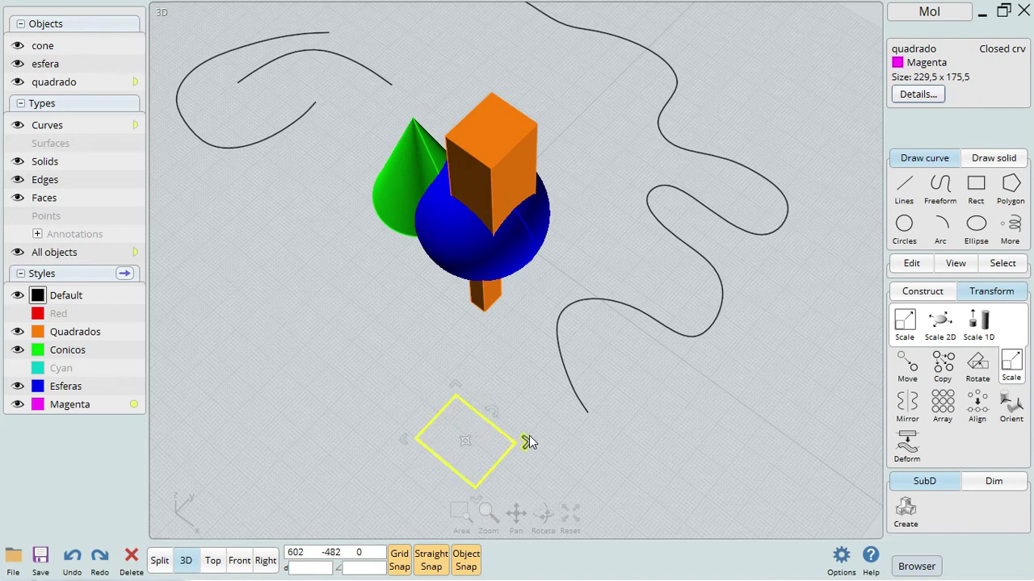
{"action": "left_click", "coordinate": [614, 400]}
{"action": "right_click_drag", "start_coordinate": [561, 388], "coordinate": [561, 333]}
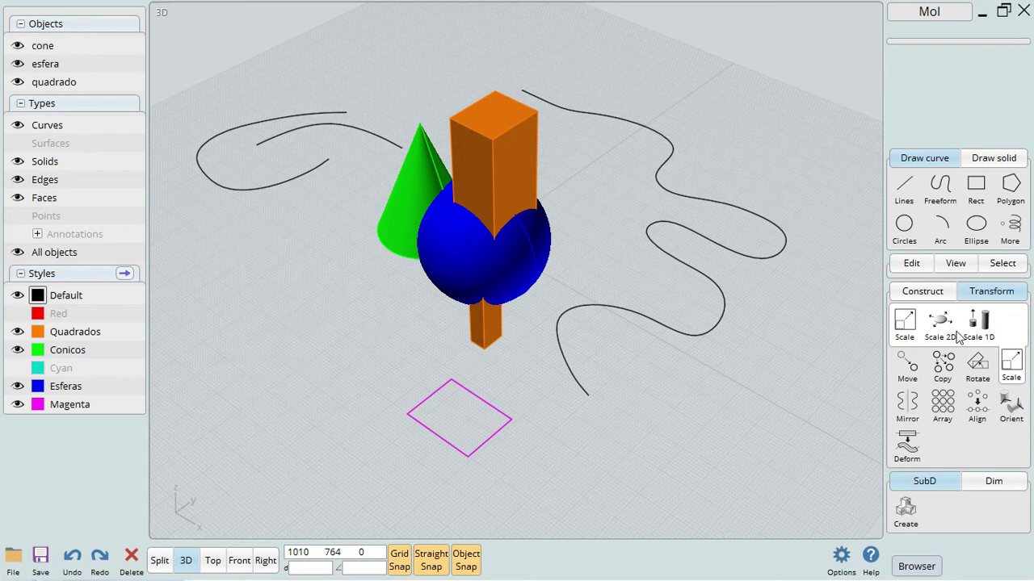
Sweep the magenta rectangle along the long wavy curve with Freeform twist and capped ends.
{"action": "left_click", "coordinate": [920, 291]}
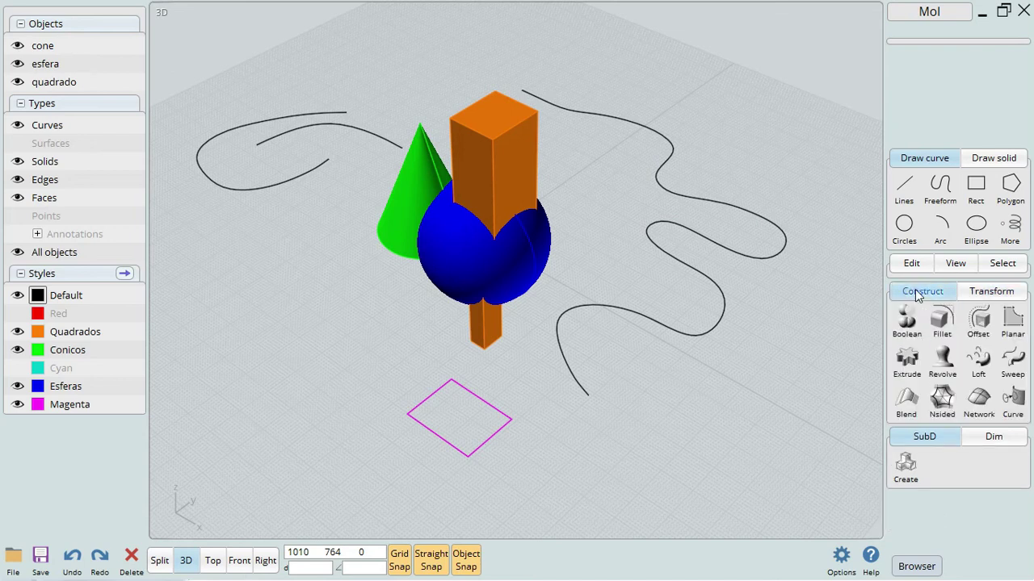
{"action": "left_click", "coordinate": [1013, 367]}
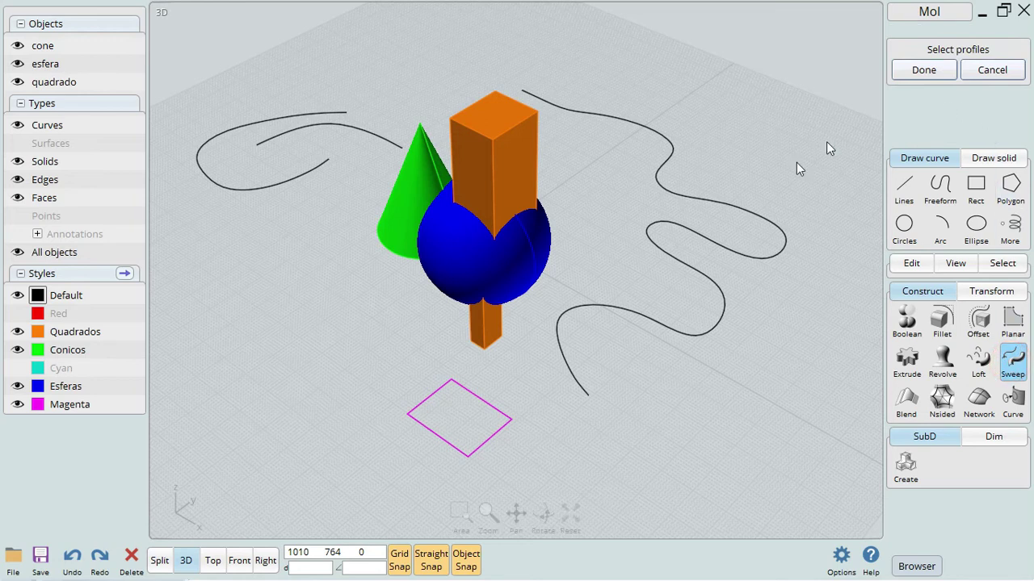
{"action": "left_click", "coordinate": [474, 391]}
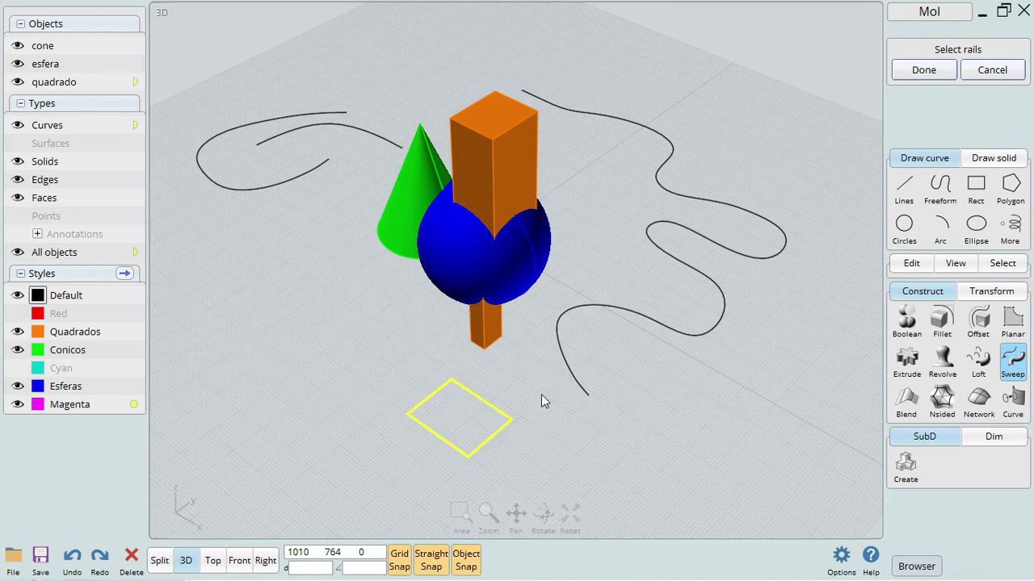
{"action": "left_click", "coordinate": [586, 396]}
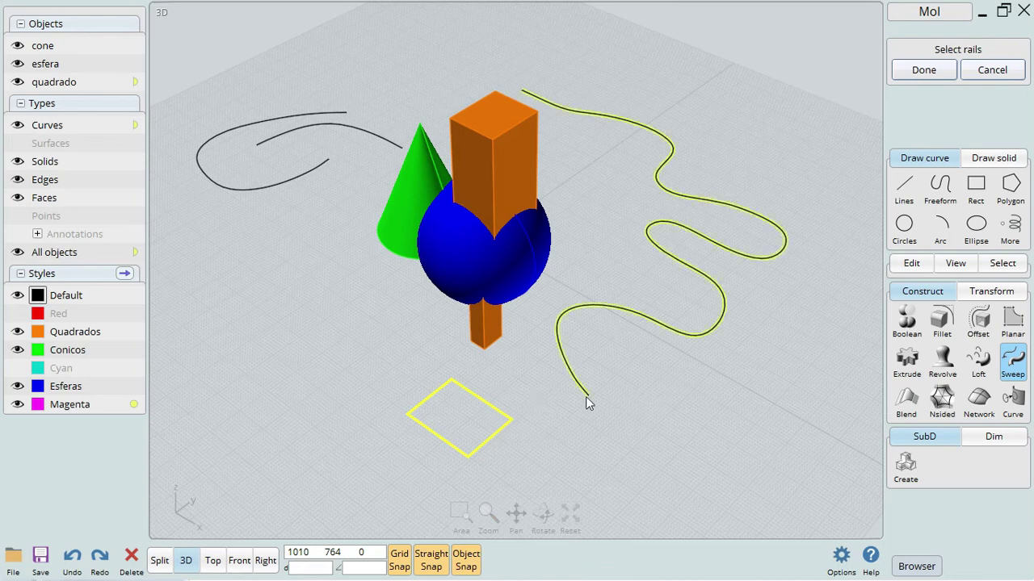
{"action": "right_click", "coordinate": [585, 395]}
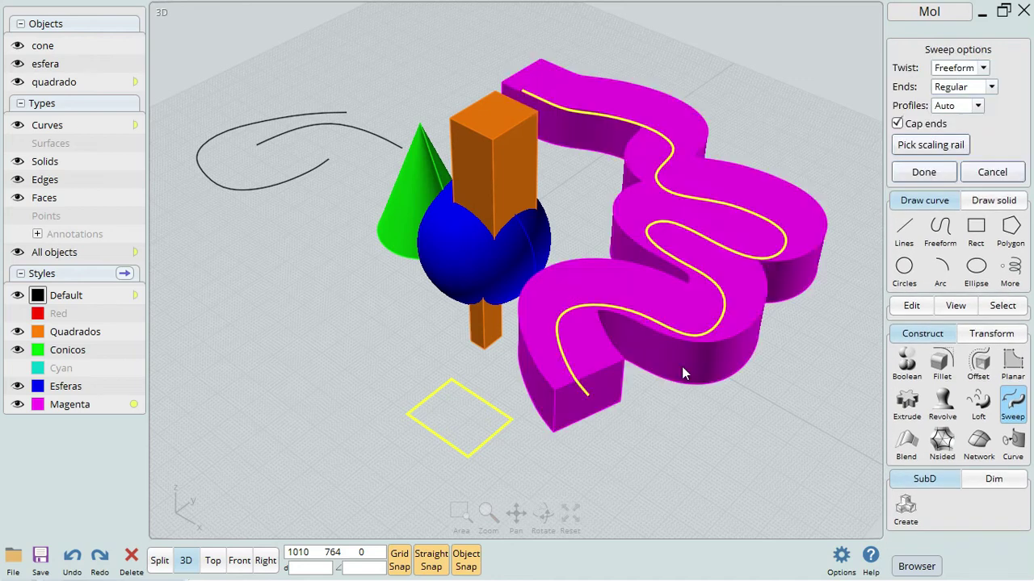
{"action": "mouse_move", "coordinate": [803, 389]}
{"action": "right_mouse_down"}
{"action": "mouse_move", "coordinate": [662, 406]}
{"action": "mouse_move", "coordinate": [558, 378]}
{"action": "mouse_move", "coordinate": [600, 282]}
{"action": "mouse_move", "coordinate": [603, 166]}
{"action": "mouse_move", "coordinate": [602, 202]}
{"action": "mouse_move", "coordinate": [529, 311]}
{"action": "mouse_move", "coordinate": [541, 393]}
{"action": "mouse_move", "coordinate": [686, 376]}
{"action": "mouse_move", "coordinate": [782, 306]}
{"action": "mouse_move", "coordinate": [741, 372]}
{"action": "mouse_move", "coordinate": [742, 407]}
{"action": "mouse_move", "coordinate": [817, 384]}
{"action": "mouse_move", "coordinate": [754, 393]}
{"action": "mouse_move", "coordinate": [724, 410]}
{"action": "right_mouse_up"}
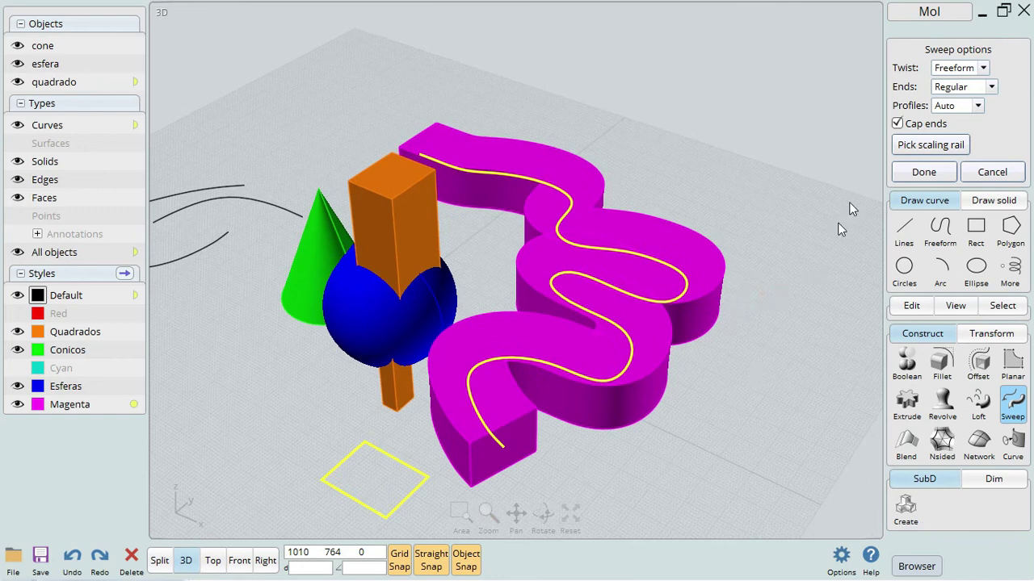
{"action": "left_click", "coordinate": [923, 172]}
{"action": "left_click", "coordinate": [792, 267]}
{"action": "right_click_drag", "start_coordinate": [791, 266], "coordinate": [761, 353]}
Undo the sweep of the rectangle and clear the selection.
{"action": "key", "text": "ctrl+z"}
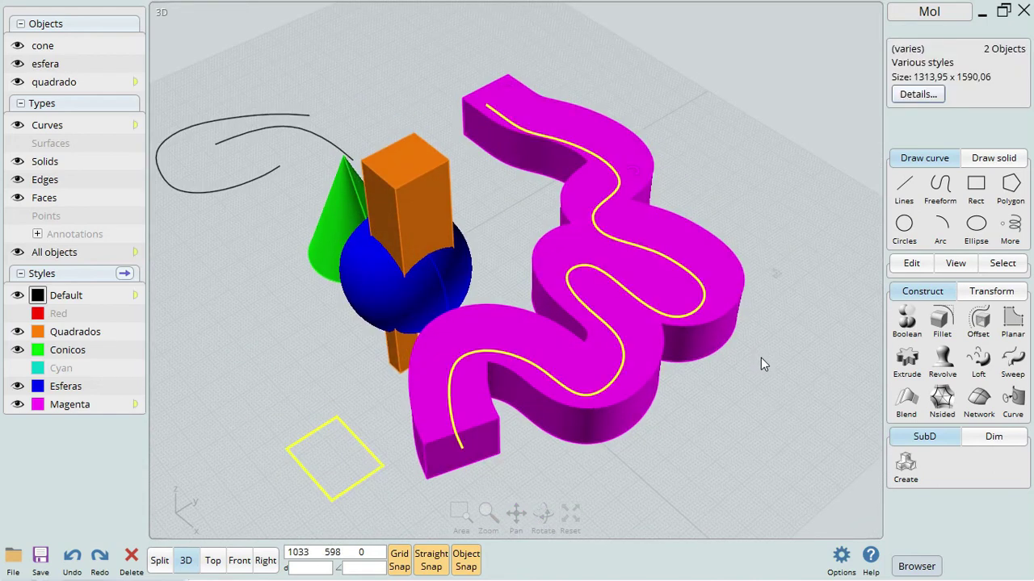
{"action": "key", "text": "ctrl+z"}
{"action": "left_click", "coordinate": [761, 358]}
Copy the magenta rectangle to a spot in front of the original, using an edge midpoint as the base point.
{"action": "left_click", "coordinate": [371, 453]}
{"action": "middle_click_drag", "start_coordinate": [531, 439], "coordinate": [607, 299]}
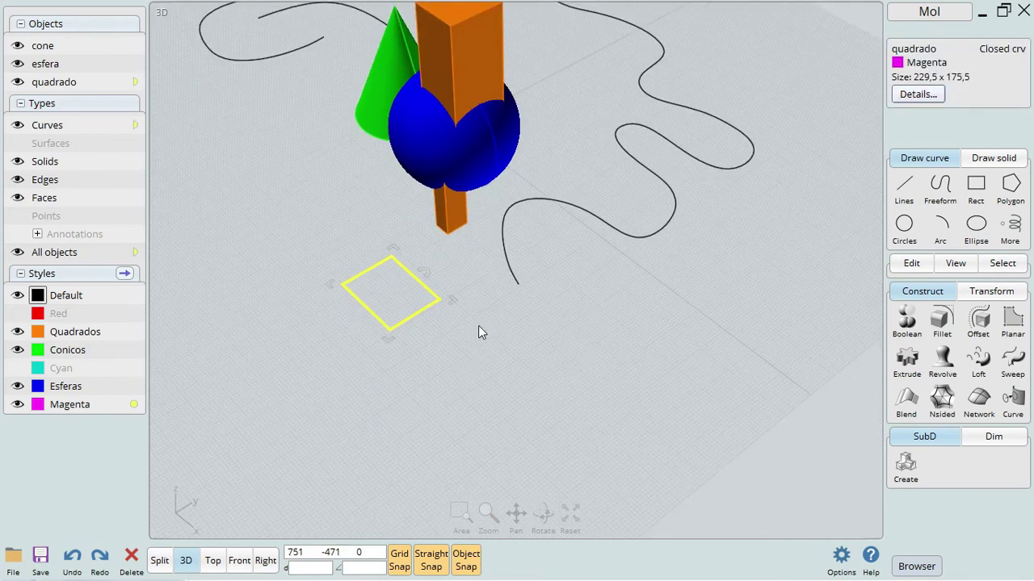
{"action": "left_click", "coordinate": [983, 292]}
{"action": "left_click", "coordinate": [941, 320]}
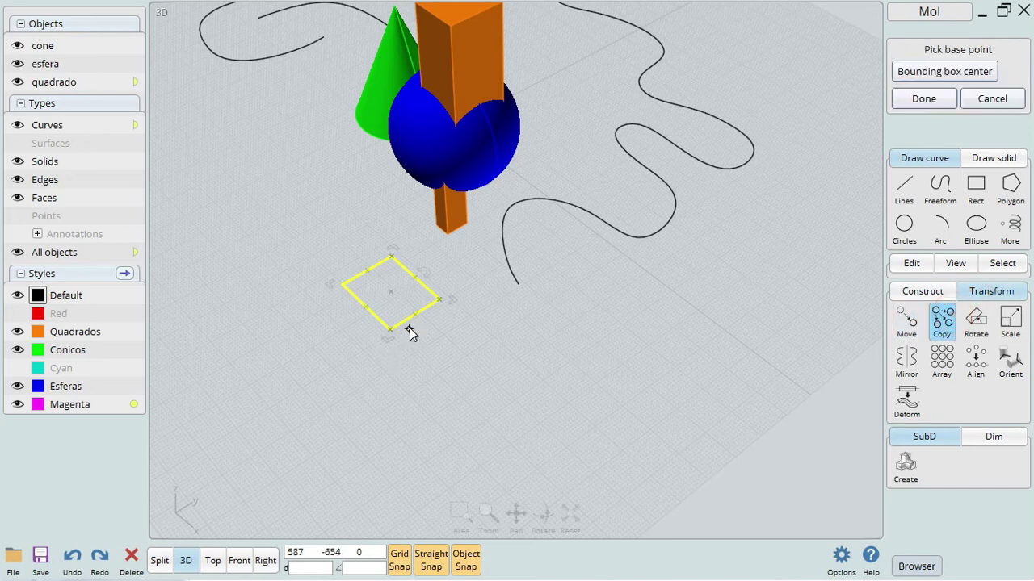
{"action": "left_click", "coordinate": [415, 316]}
{"action": "left_click", "coordinate": [520, 410]}
{"action": "left_click", "coordinate": [532, 342]}
{"action": "left_click", "coordinate": [518, 361]}
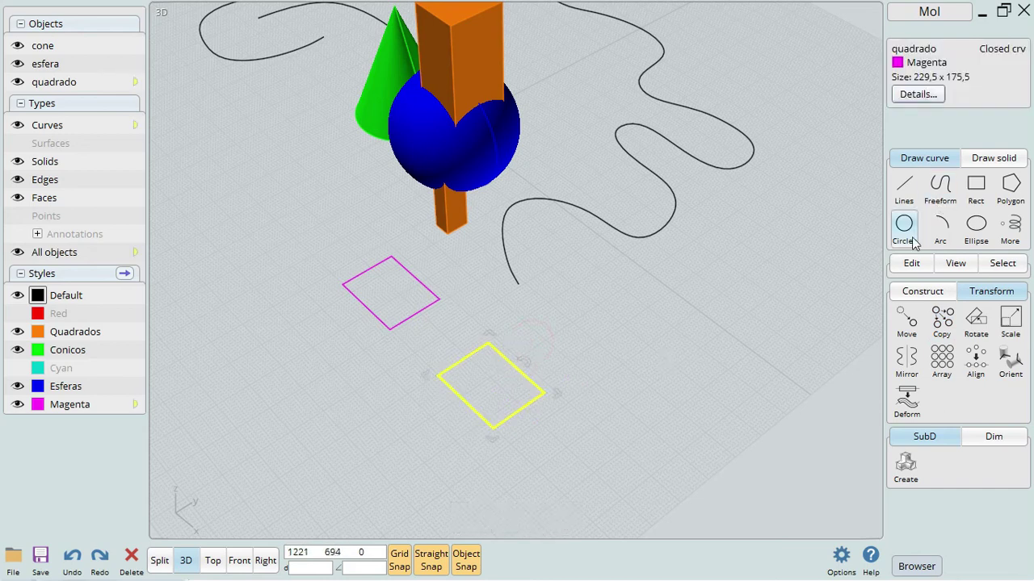
Reshape the copied rectangle into an irregular quadrilateral by moving two of its corner control points inward.
{"action": "left_click", "coordinate": [911, 264]}
{"action": "left_click", "coordinate": [906, 331]}
{"action": "left_click", "coordinate": [491, 444]}
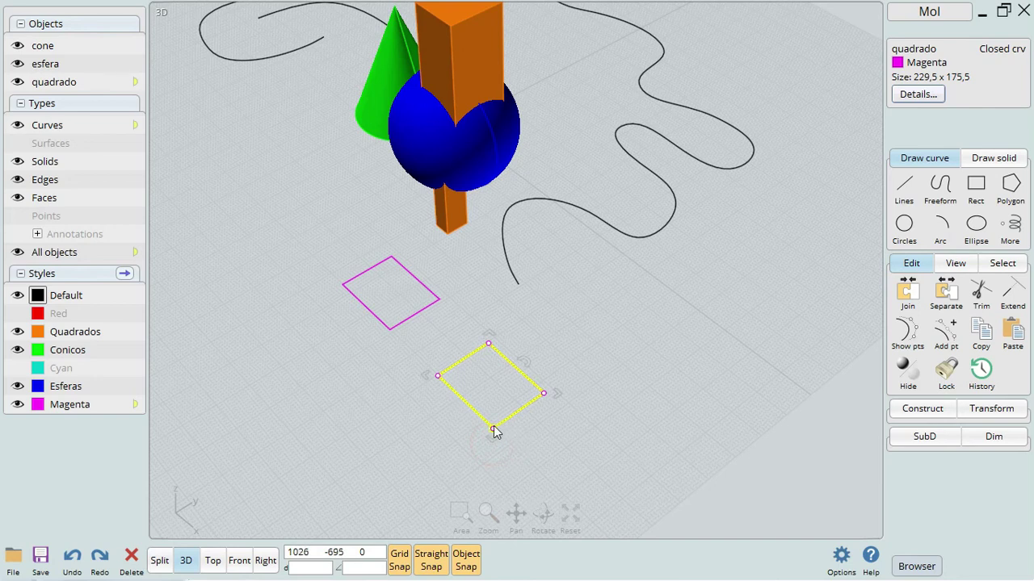
{"action": "left_click", "coordinate": [552, 436]}
{"action": "left_click_drag", "start_coordinate": [492, 429], "coordinate": [491, 397]}
{"action": "left_click_drag", "start_coordinate": [436, 374], "coordinate": [466, 383]}
{"action": "left_click", "coordinate": [905, 323]}
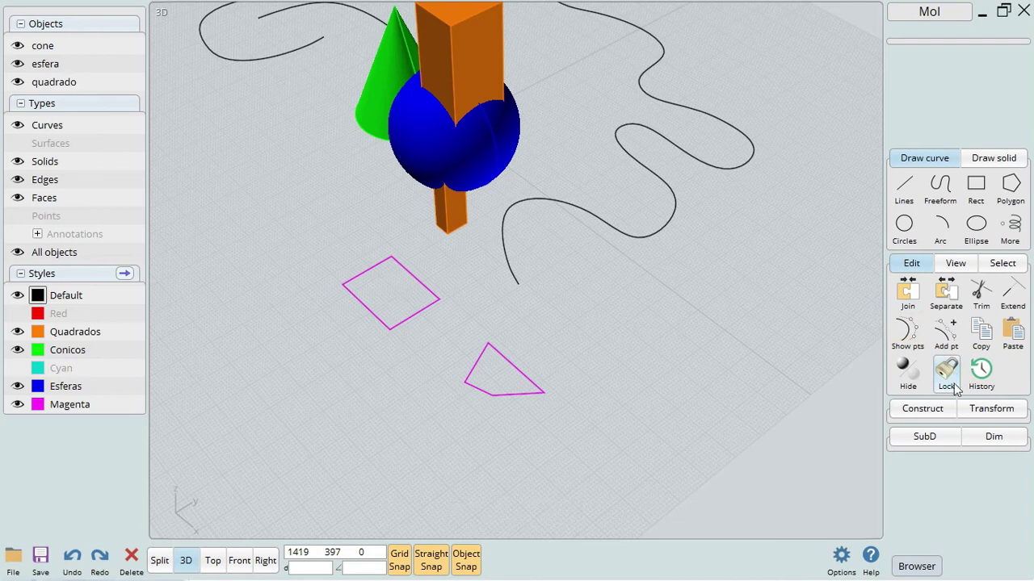
Try to sweep the rectangle and the irregular quadrilateral together as profiles along the long wavy curve.
{"action": "left_click", "coordinate": [920, 410]}
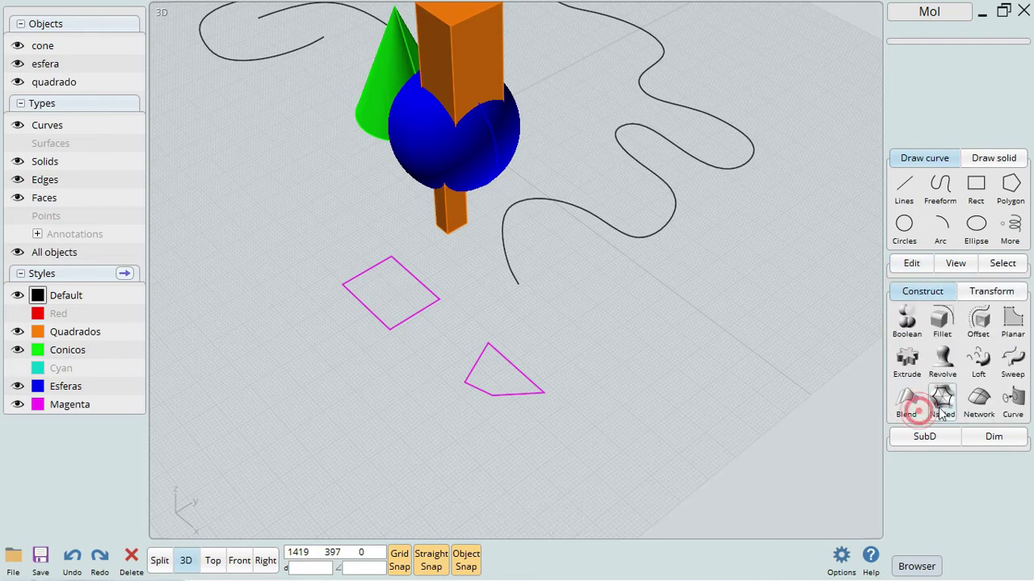
{"action": "left_click", "coordinate": [1012, 362]}
{"action": "left_click", "coordinate": [434, 288]}
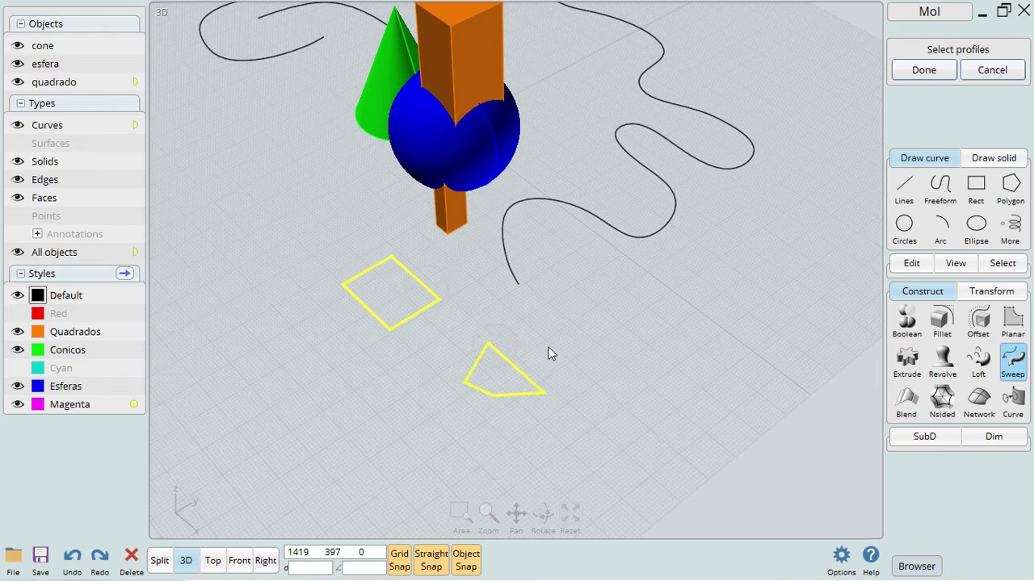
{"action": "left_click", "coordinate": [545, 199]}
{"action": "right_click", "coordinate": [598, 347]}
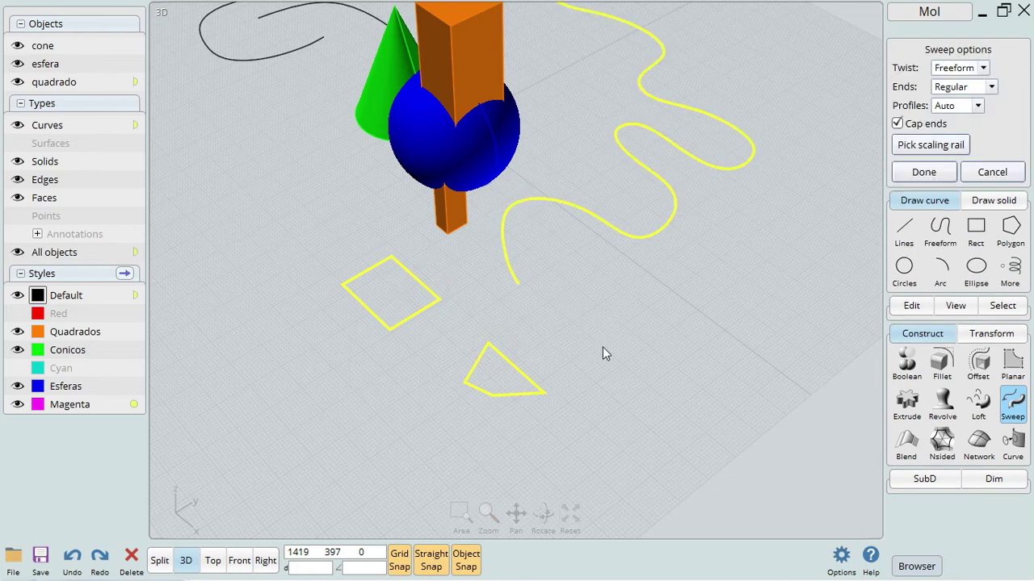
{"action": "right_click", "coordinate": [521, 235]}
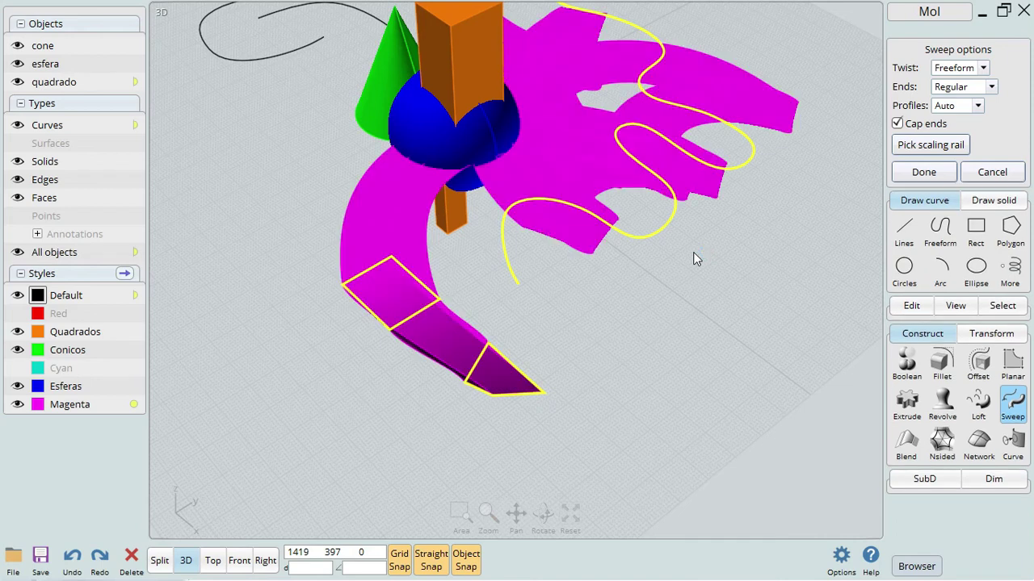
{"action": "right_click_drag", "start_coordinate": [692, 258], "coordinate": [715, 318]}
{"action": "key", "text": "Escape"}
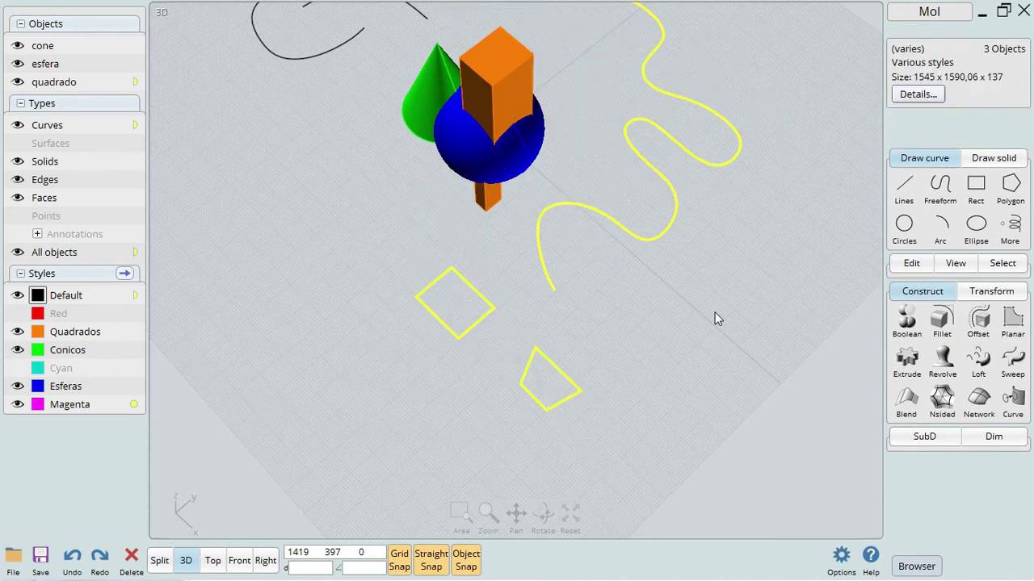
Delete the irregular quadrilateral beside the magenta rectangle.
{"action": "right_click_drag", "start_coordinate": [716, 316], "coordinate": [630, 289]}
{"action": "left_click", "coordinate": [658, 391]}
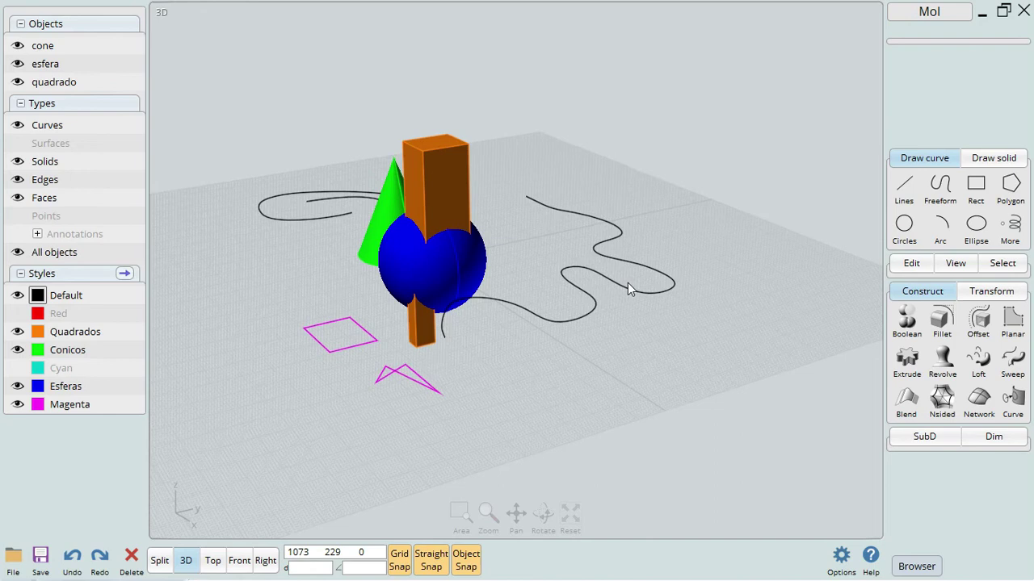
{"action": "left_click", "coordinate": [418, 377]}
{"action": "key", "text": "Delete"}
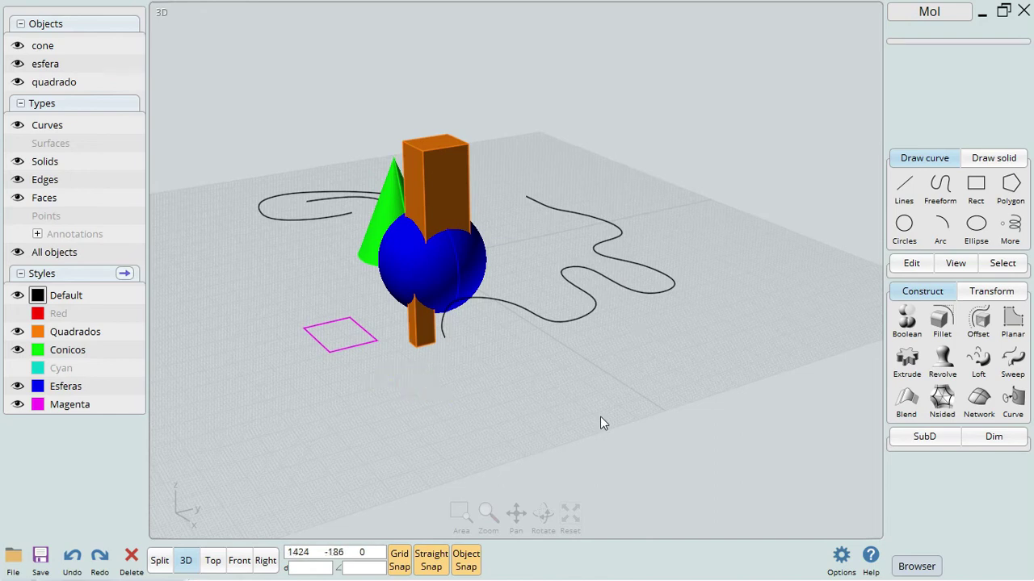
Draw a circle with a radius of about 84 on the ground plane in front of the magenta rectangle.
{"action": "left_click", "coordinate": [904, 225]}
{"action": "left_click", "coordinate": [395, 393]}
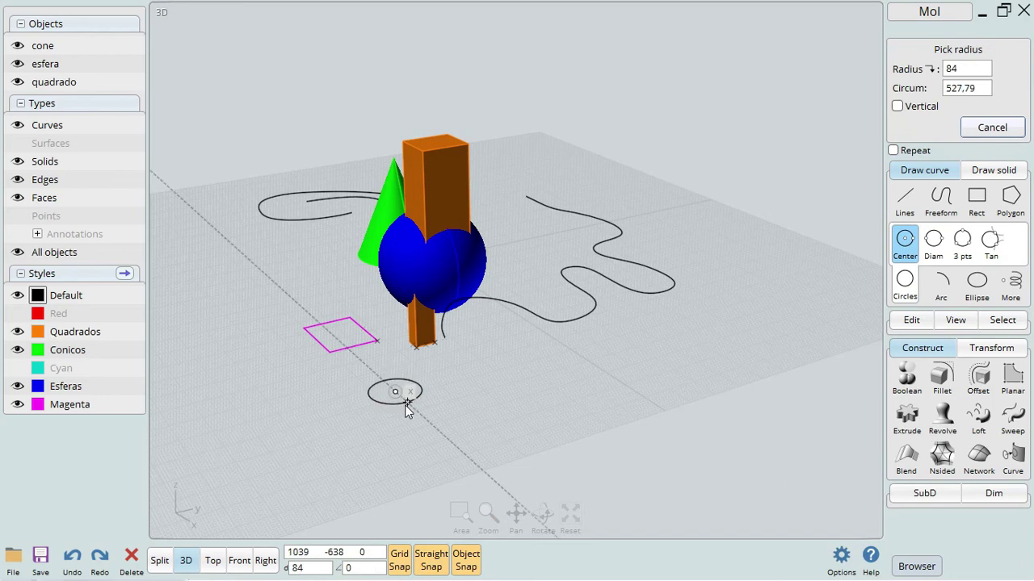
{"action": "left_click", "coordinate": [404, 404]}
{"action": "right_click_drag", "start_coordinate": [403, 442], "coordinate": [471, 387]}
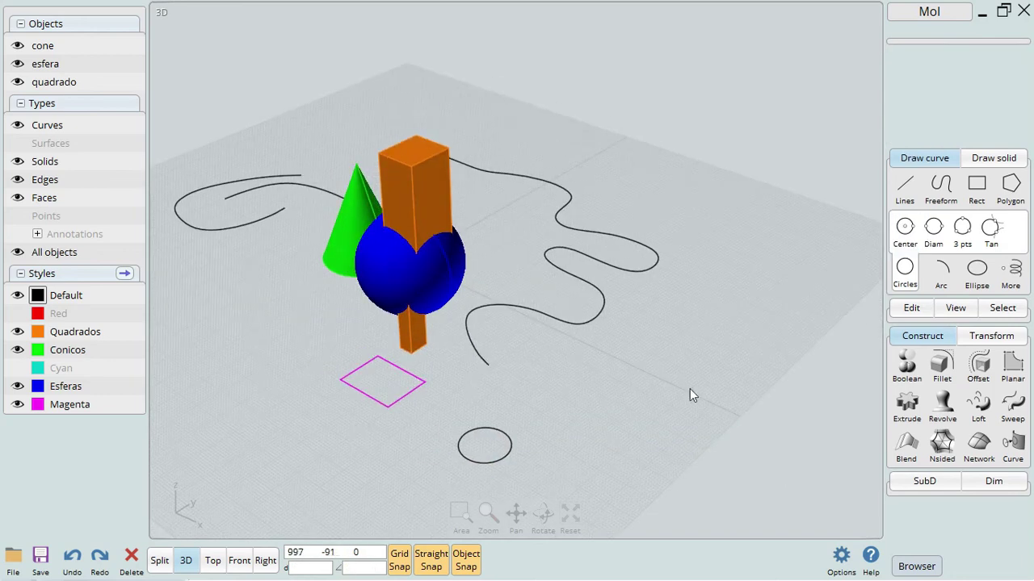
Sweep the magenta rectangle and the circle as profiles along the long wavy curve, with Freeform twist and capped ends.
{"action": "left_click", "coordinate": [1012, 404]}
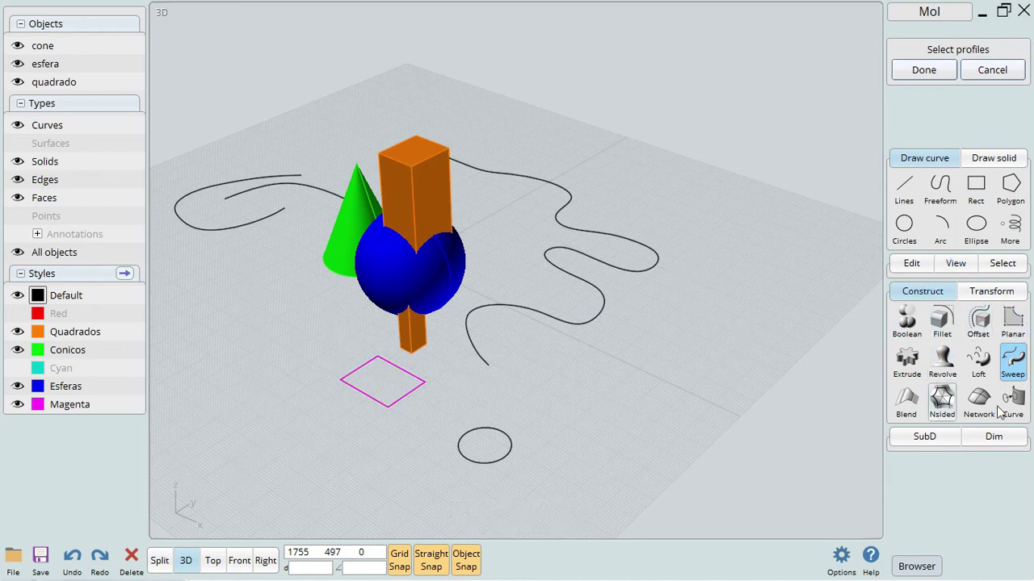
{"action": "left_click", "coordinate": [418, 383]}
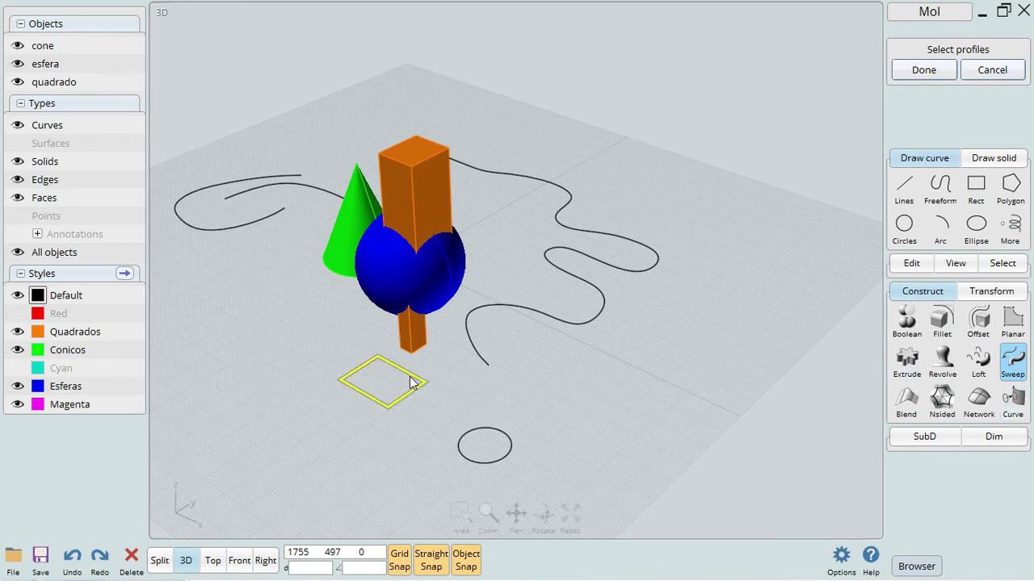
{"action": "left_click", "coordinate": [488, 428]}
{"action": "right_click", "coordinate": [533, 396]}
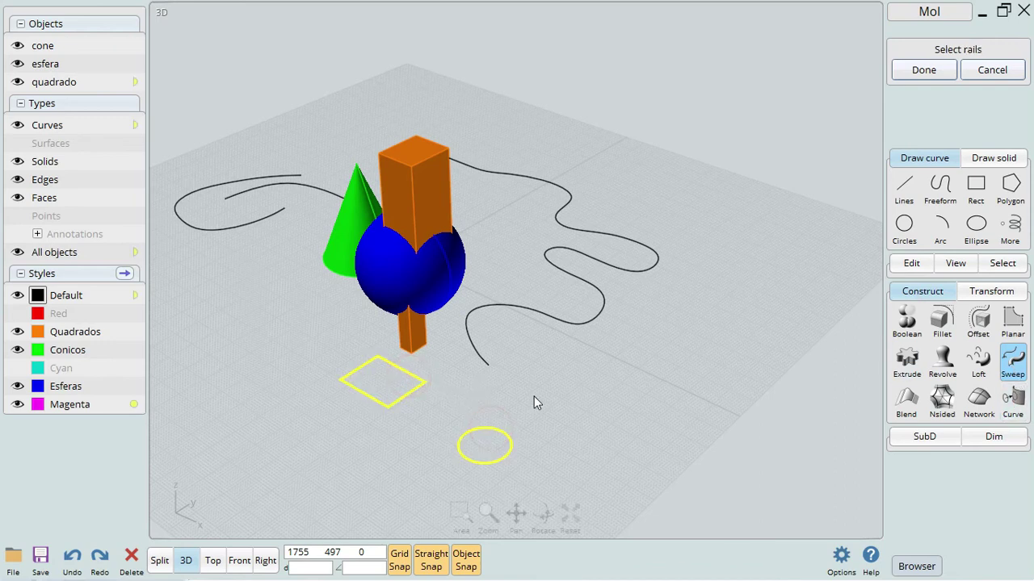
{"action": "left_click", "coordinate": [487, 359]}
{"action": "right_click", "coordinate": [544, 360]}
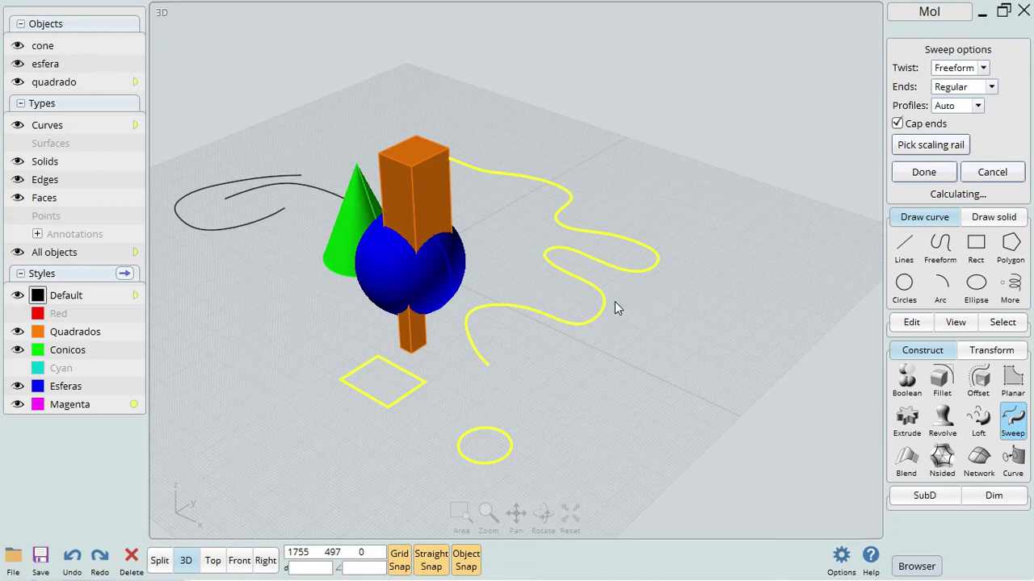
{"action": "right_click_drag", "start_coordinate": [669, 212], "coordinate": [743, 339]}
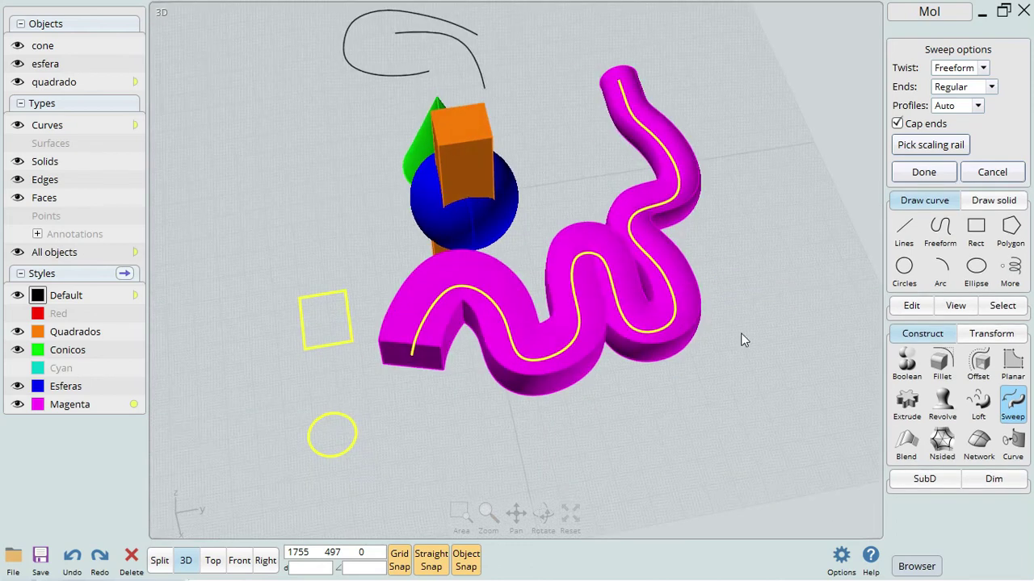
{"action": "left_click", "coordinate": [923, 173]}
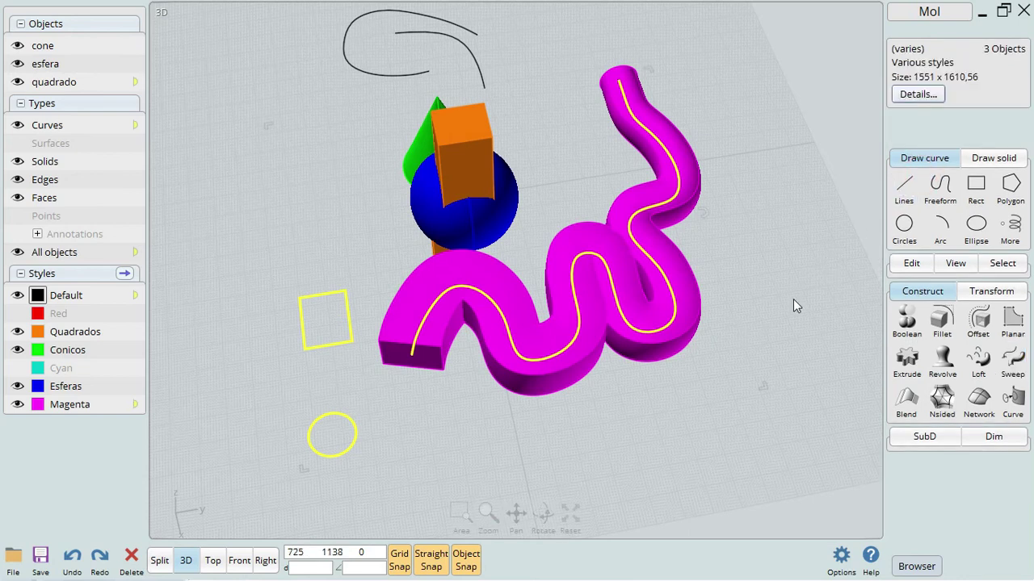
Delete the swept solid along the wavy curve, keeping the rectangle, circle and rail curve.
{"action": "left_click", "coordinate": [793, 298]}
{"action": "right_click_drag", "start_coordinate": [635, 404], "coordinate": [291, 308]}
{"action": "scroll", "coordinate": [521, 367], "scroll_direction": "up", "scroll_amount": 5}
{"action": "right_click_drag", "start_coordinate": [521, 366], "coordinate": [452, 434]}
{"action": "scroll", "coordinate": [451, 436], "scroll_direction": "down", "scroll_amount": 5}
{"action": "left_click", "coordinate": [512, 367]}
{"action": "key", "text": "Delete"}
{"action": "left_click", "coordinate": [512, 368]}
{"action": "left_click", "coordinate": [648, 332]}
{"action": "right_click_drag", "start_coordinate": [647, 331], "coordinate": [531, 361]}
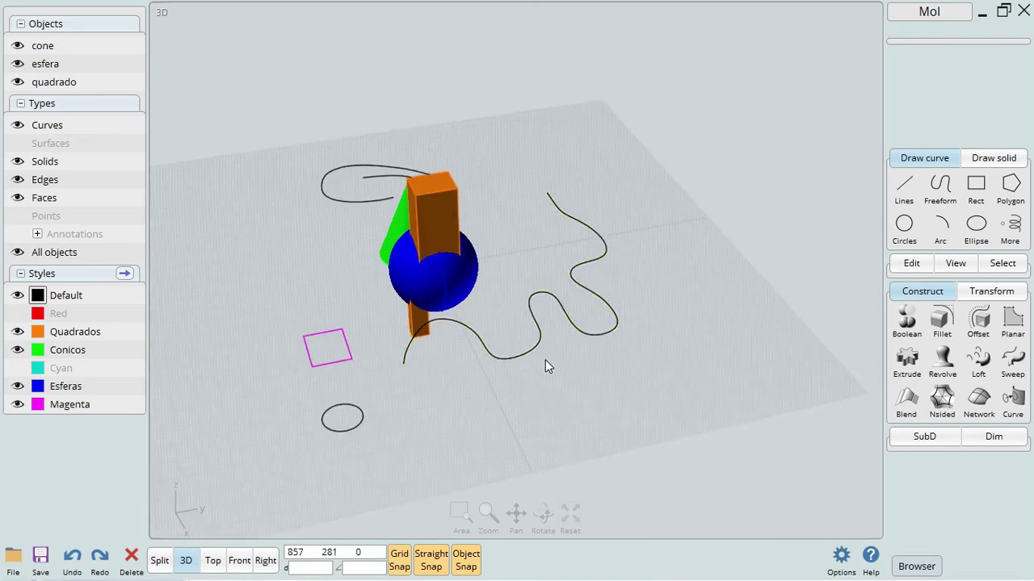
{"action": "right_click_drag", "start_coordinate": [614, 363], "coordinate": [258, 450]}
{"action": "scroll", "coordinate": [520, 437], "scroll_direction": "up", "scroll_amount": 3}
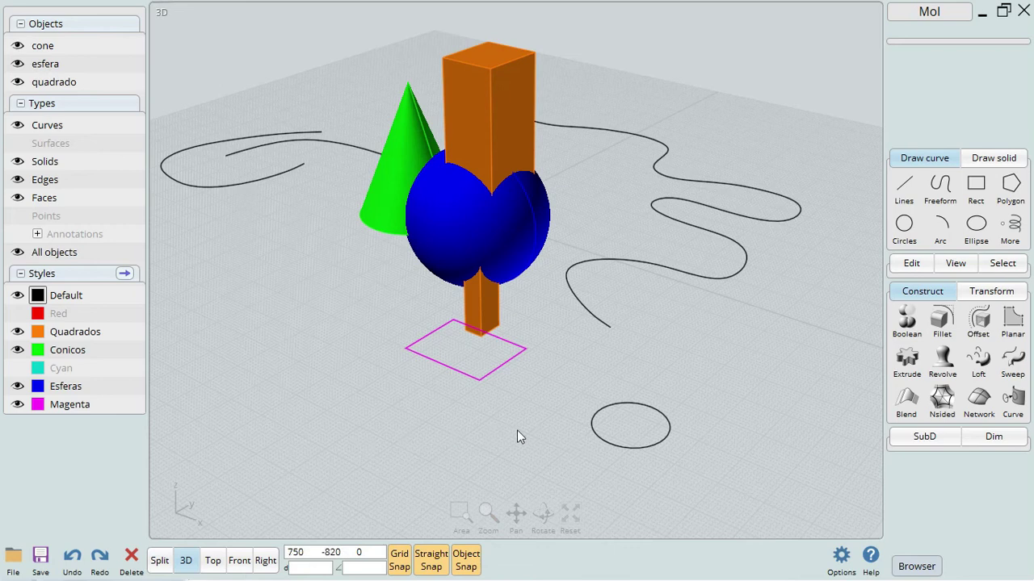
Move the circle over the magenta rectangle and raise it vertically to about 160 above the ground plane.
{"action": "left_click", "coordinate": [592, 426]}
{"action": "left_click_drag", "start_coordinate": [595, 423], "coordinate": [442, 346]}
{"action": "right_click_drag", "start_coordinate": [442, 346], "coordinate": [378, 462]}
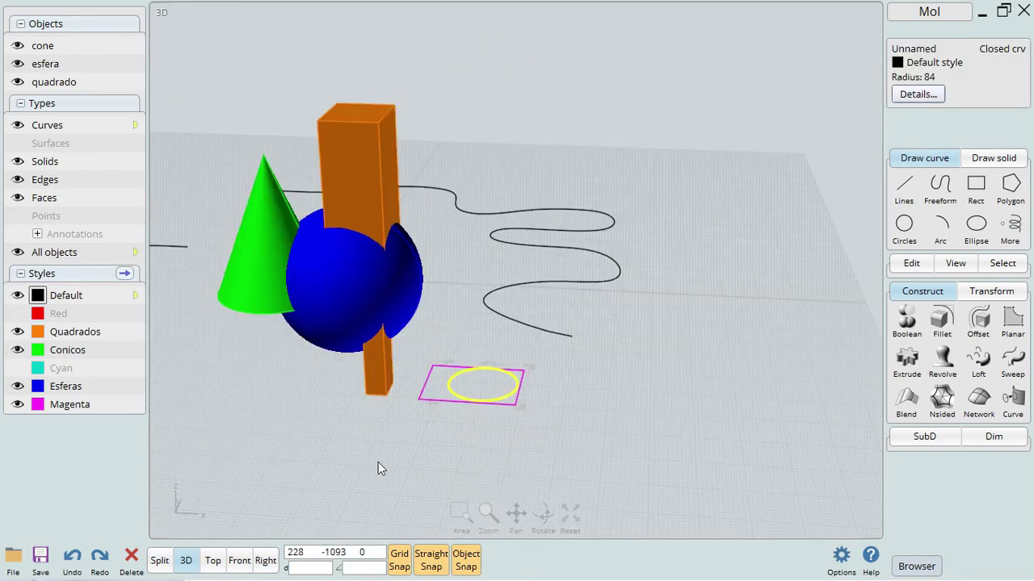
{"action": "left_click_drag", "start_coordinate": [513, 388], "coordinate": [514, 343]}
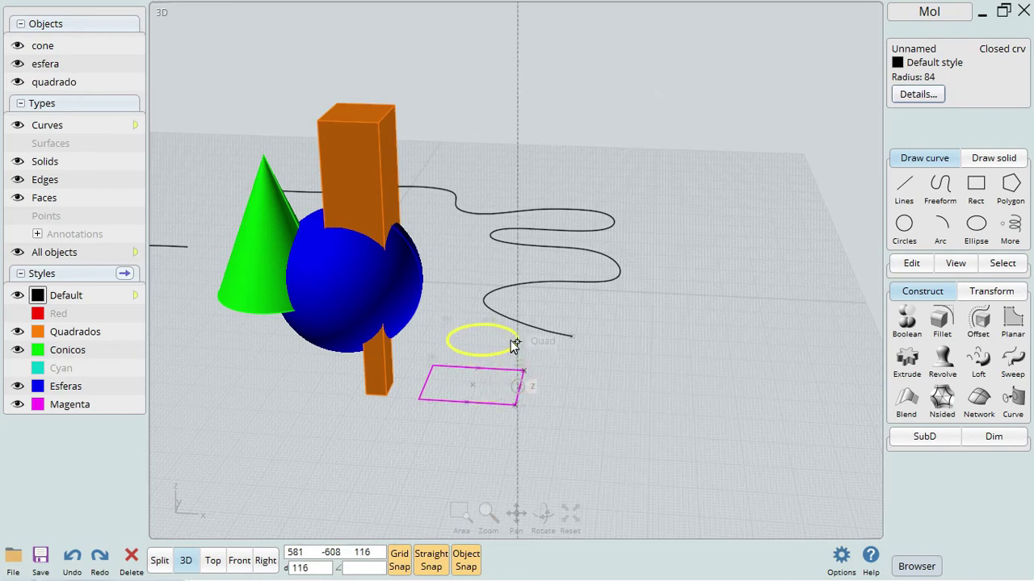
{"action": "left_click", "coordinate": [618, 388]}
{"action": "right_click_drag", "start_coordinate": [618, 388], "coordinate": [595, 409]}
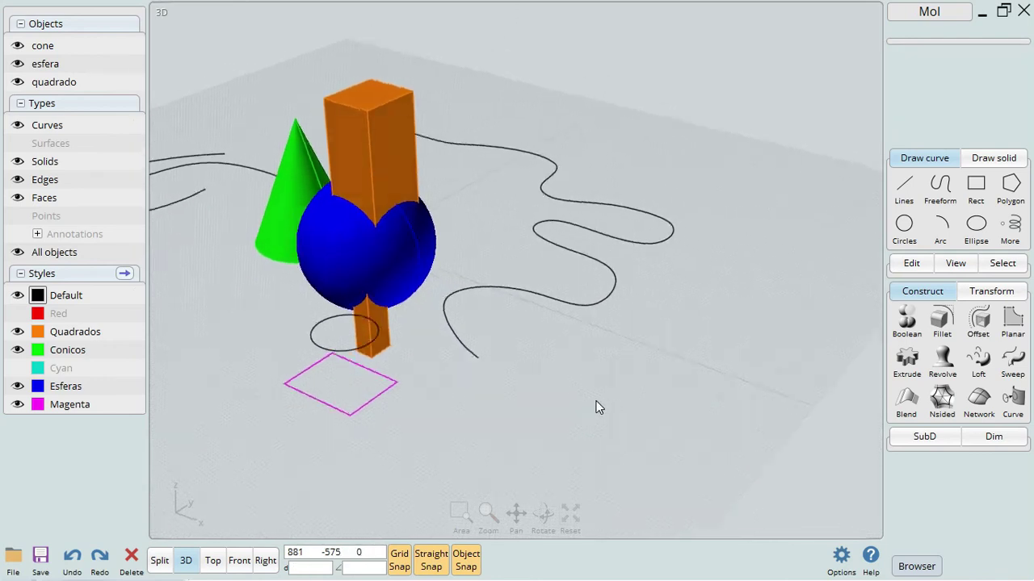
Loft the raised circle and the magenta rectangle into a solid with Normal loft style, Auto profiles and capped ends.
{"action": "scroll", "coordinate": [390, 402], "scroll_direction": "up", "scroll_amount": 5}
{"action": "middle_click_drag", "start_coordinate": [389, 402], "coordinate": [603, 384]}
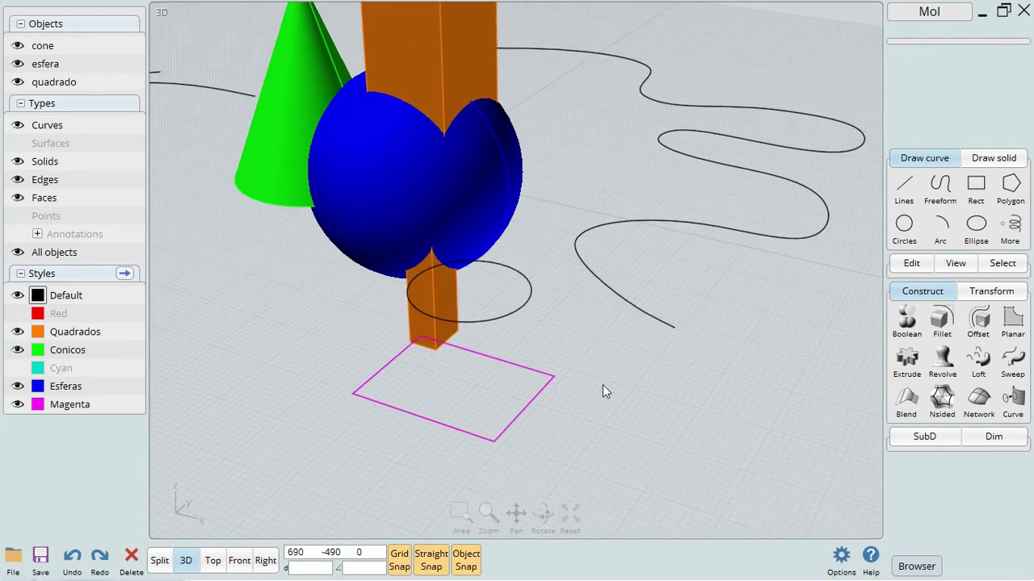
{"action": "left_click", "coordinate": [975, 356]}
{"action": "left_click", "coordinate": [527, 305]}
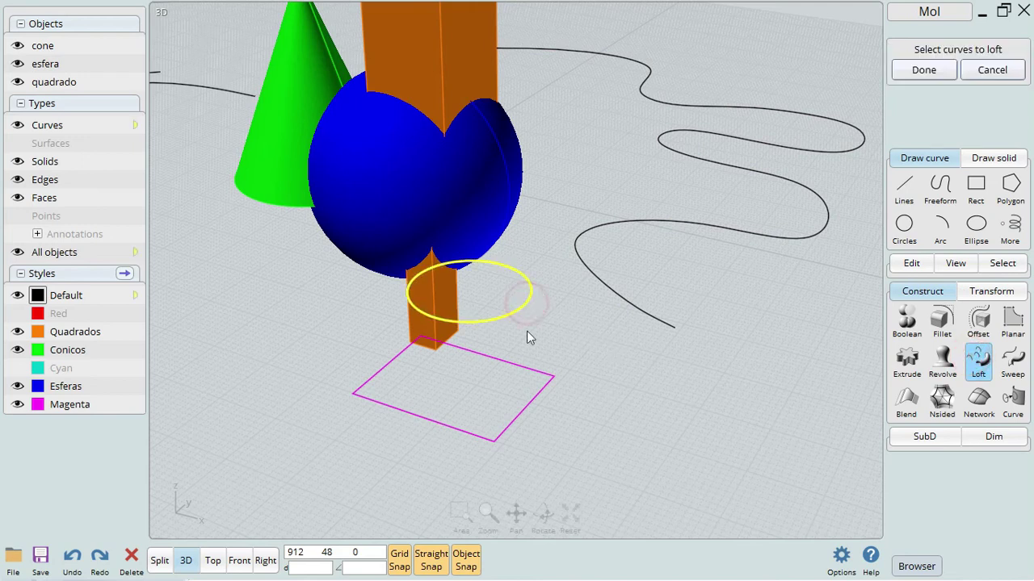
{"action": "left_click", "coordinate": [521, 367]}
{"action": "right_click", "coordinate": [672, 412]}
{"action": "right_click_drag", "start_coordinate": [580, 319], "coordinate": [695, 286]}
{"action": "scroll", "coordinate": [699, 279], "scroll_direction": "up", "scroll_amount": 3}
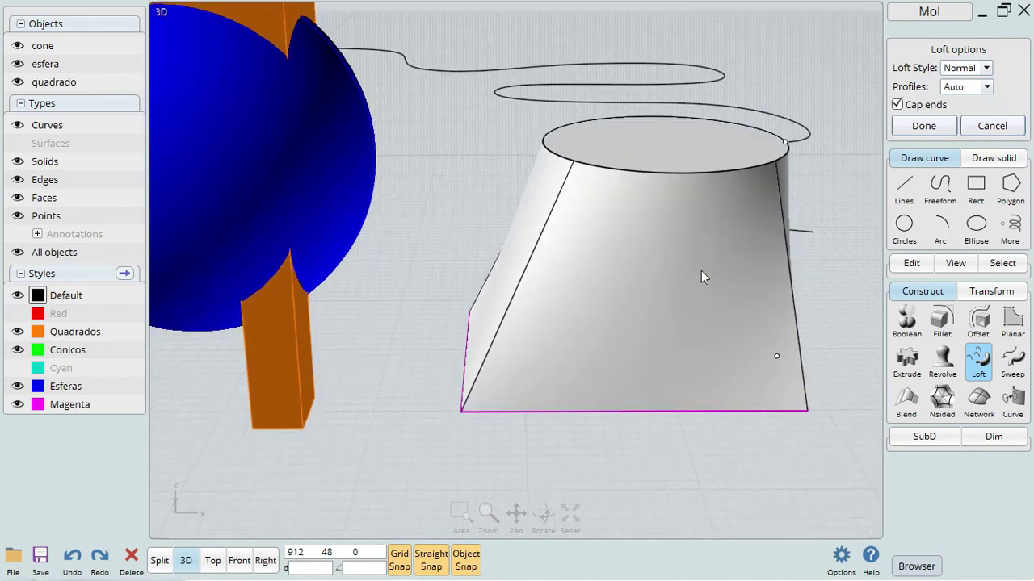
{"action": "left_click", "coordinate": [932, 129]}
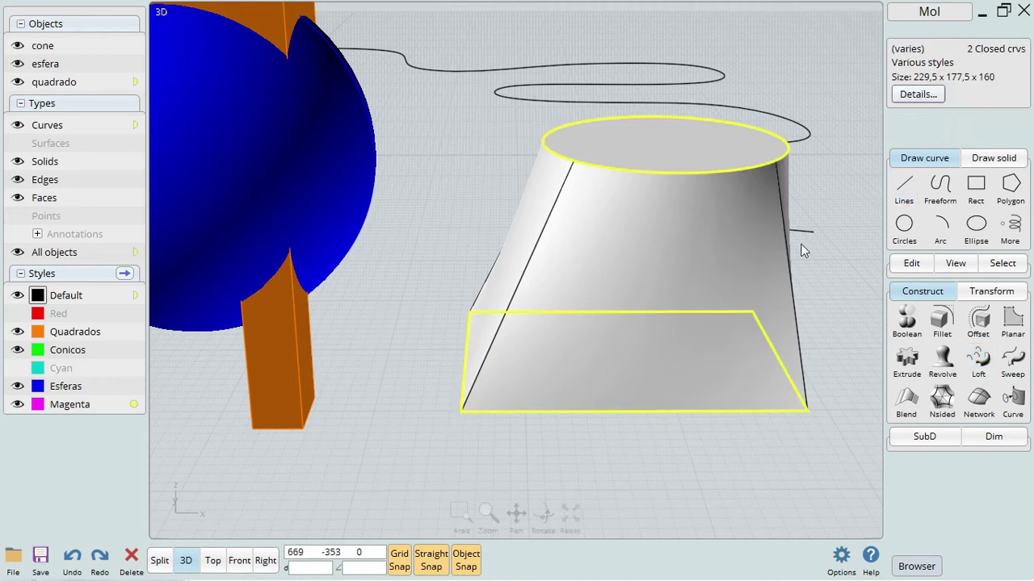
{"action": "left_click", "coordinate": [839, 182]}
Scale the loft's top circle down to a radius of about 57, reshaping the lofted solid.
{"action": "right_click_drag", "start_coordinate": [792, 252], "coordinate": [658, 286]}
{"action": "scroll", "coordinate": [704, 296], "scroll_direction": "up", "scroll_amount": 2}
{"action": "scroll", "coordinate": [710, 303], "scroll_direction": "up", "scroll_amount": 2}
{"action": "left_click", "coordinate": [683, 295]}
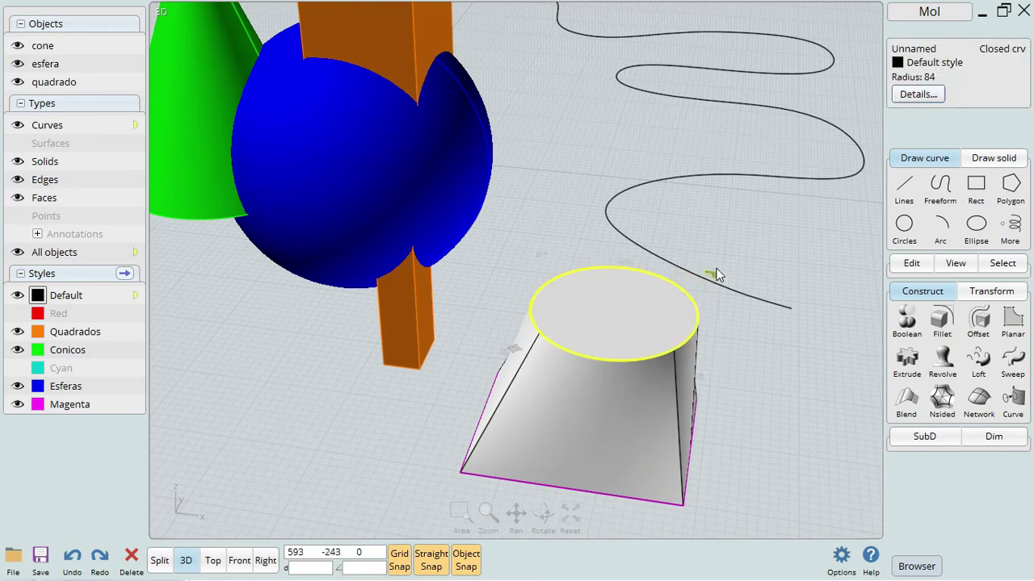
{"action": "left_click_drag", "start_coordinate": [706, 281], "coordinate": [660, 299]}
{"action": "left_click_drag", "start_coordinate": [523, 356], "coordinate": [551, 341]}
{"action": "right_click_drag", "start_coordinate": [551, 341], "coordinate": [653, 387]}
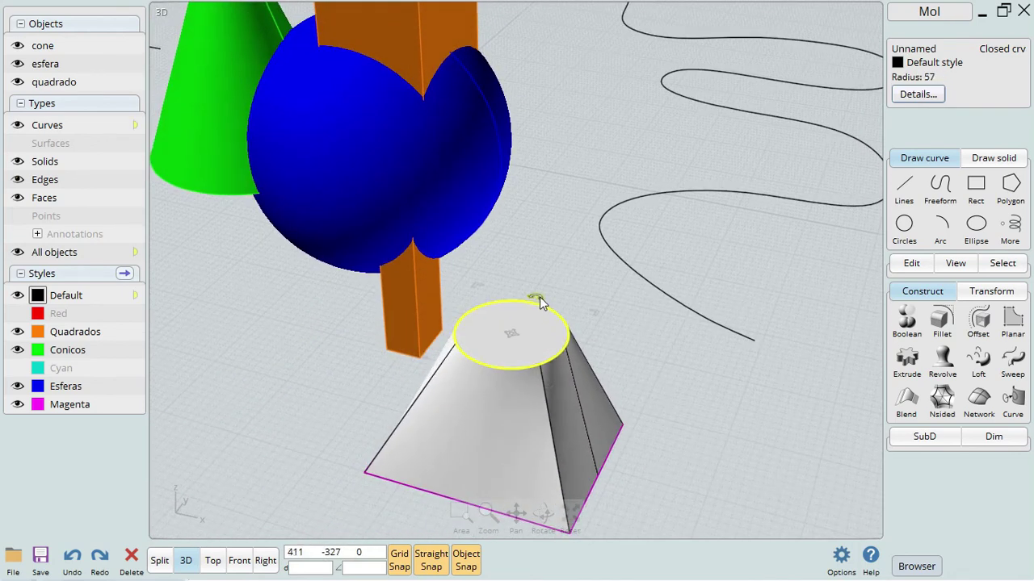
{"action": "left_click", "coordinate": [675, 337]}
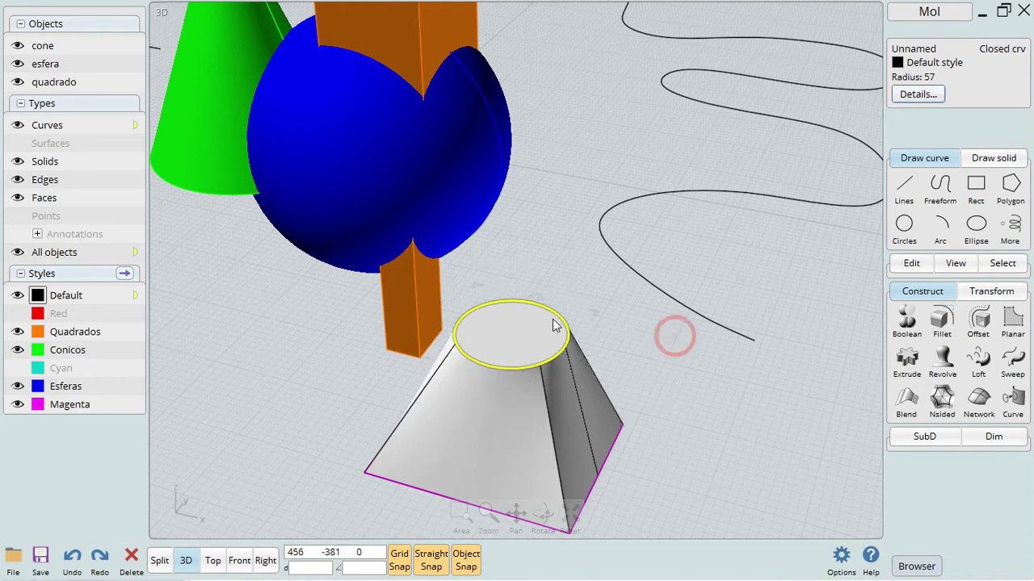
Rotate the loft's top circle by -90 degrees about its centre so it stands upright.
{"action": "scroll", "coordinate": [541, 306], "scroll_direction": "up", "scroll_amount": 2}
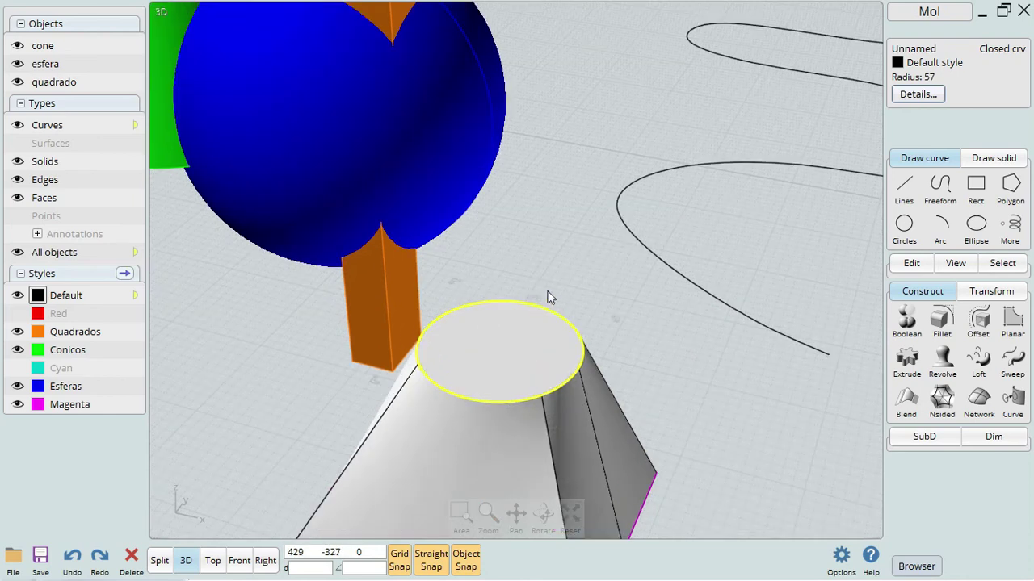
{"action": "left_click", "coordinate": [539, 303]}
{"action": "right_click_drag", "start_coordinate": [583, 261], "coordinate": [685, 282]}
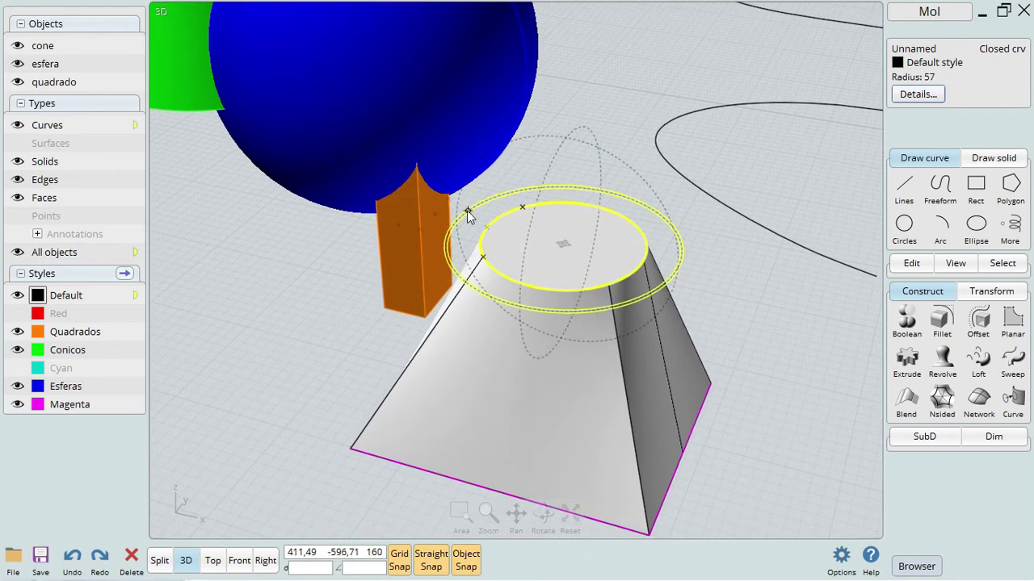
{"action": "left_click_drag", "start_coordinate": [593, 193], "coordinate": [625, 173]}
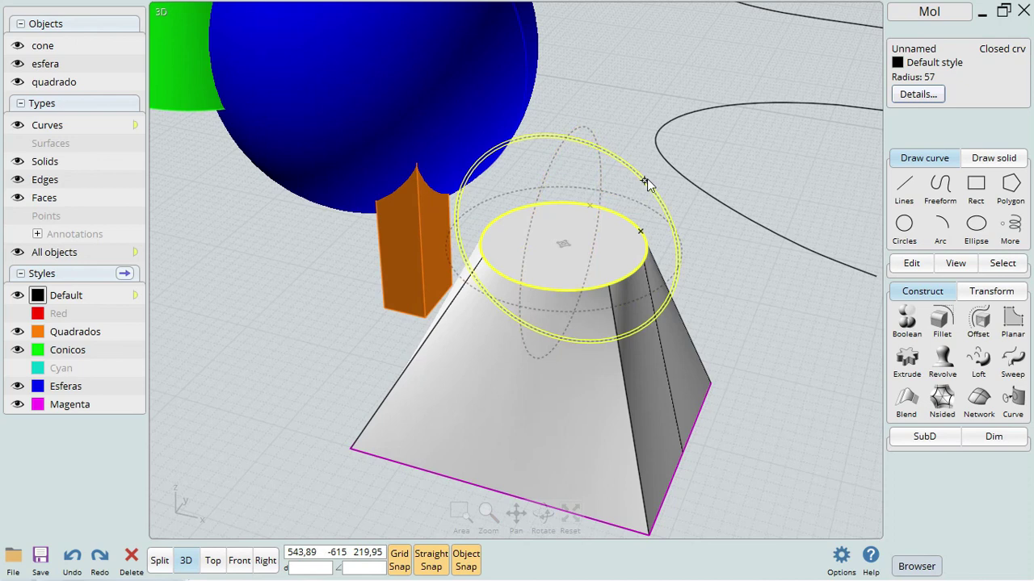
{"action": "left_click_drag", "start_coordinate": [646, 182], "coordinate": [623, 162]}
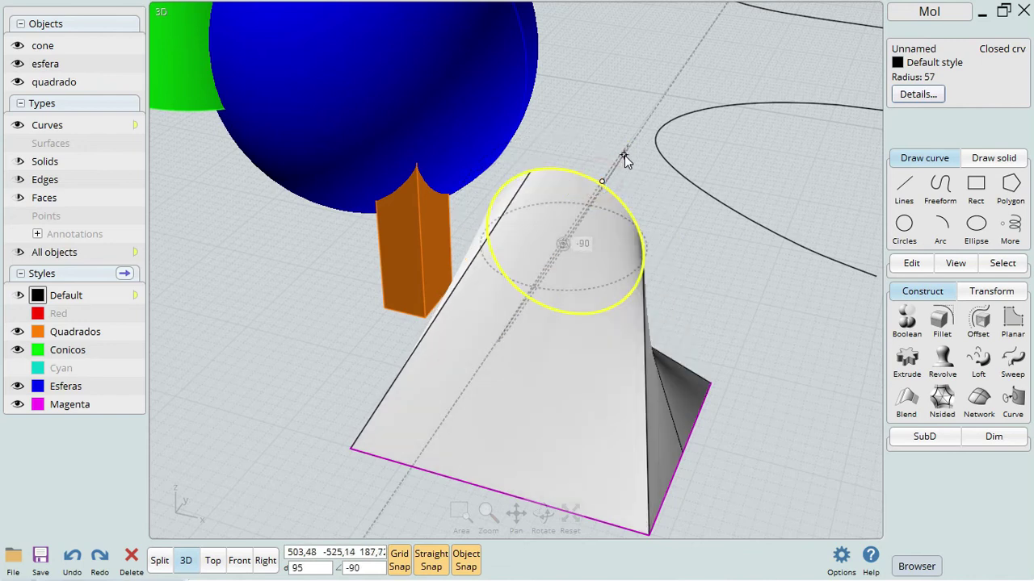
{"action": "right_click_drag", "start_coordinate": [812, 240], "coordinate": [580, 377]}
{"action": "scroll", "coordinate": [406, 226], "scroll_direction": "up", "scroll_amount": 1}
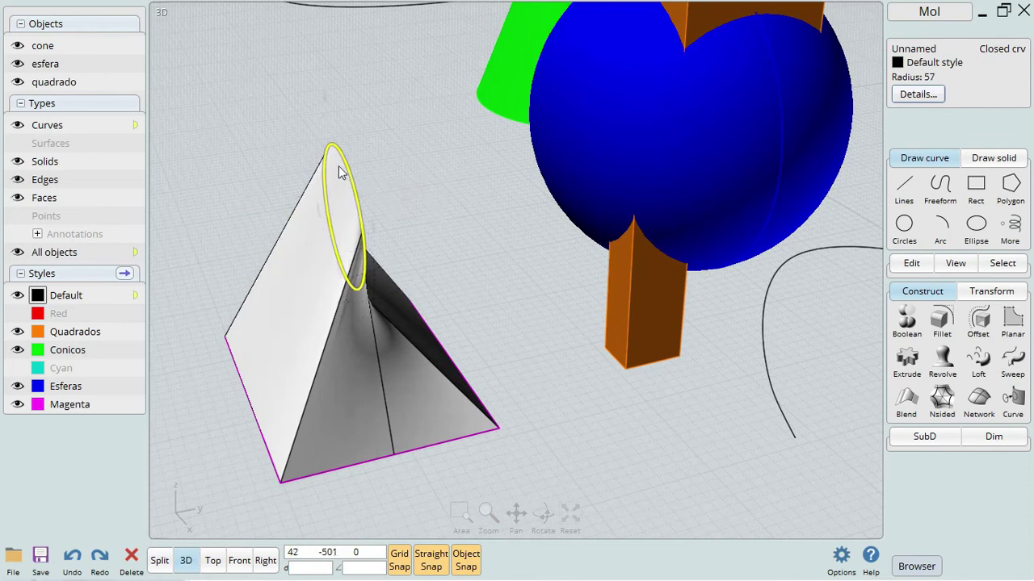
{"action": "right_click_drag", "start_coordinate": [316, 97], "coordinate": [507, 203]}
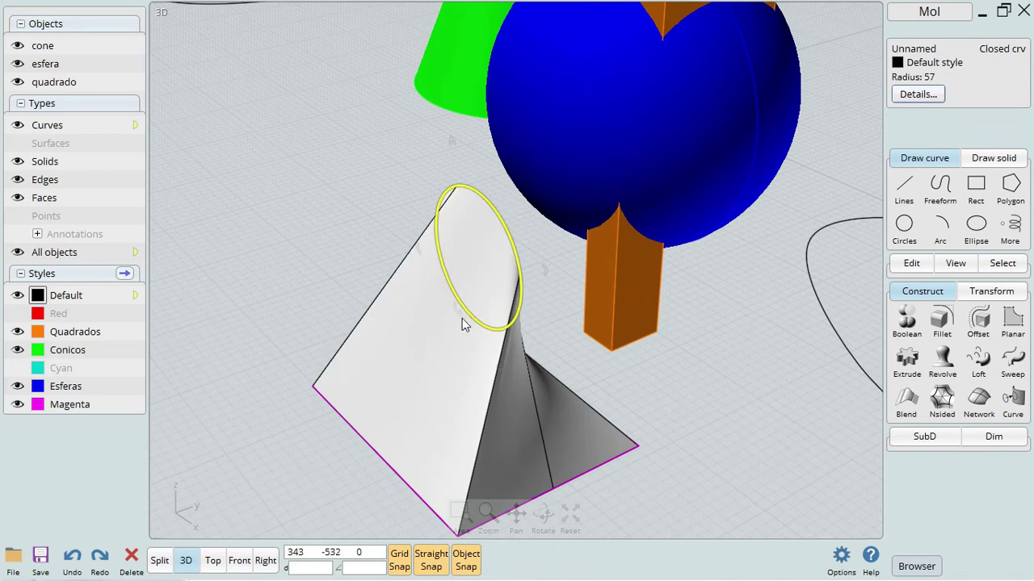
Rotate the loft's upright circle further about its centre to give the lofted solid a different end orientation.
{"action": "left_click_drag", "start_coordinate": [543, 278], "coordinate": [438, 162]}
{"action": "right_click_drag", "start_coordinate": [417, 210], "coordinate": [479, 321]}
{"action": "left_click_drag", "start_coordinate": [390, 265], "coordinate": [355, 265]}
{"action": "left_click_drag", "start_coordinate": [417, 265], "coordinate": [509, 268]}
{"action": "right_click_drag", "start_coordinate": [516, 348], "coordinate": [271, 234]}
{"action": "scroll", "coordinate": [271, 239], "scroll_direction": "up", "scroll_amount": 5}
{"action": "right_click_drag", "start_coordinate": [360, 296], "coordinate": [454, 249]}
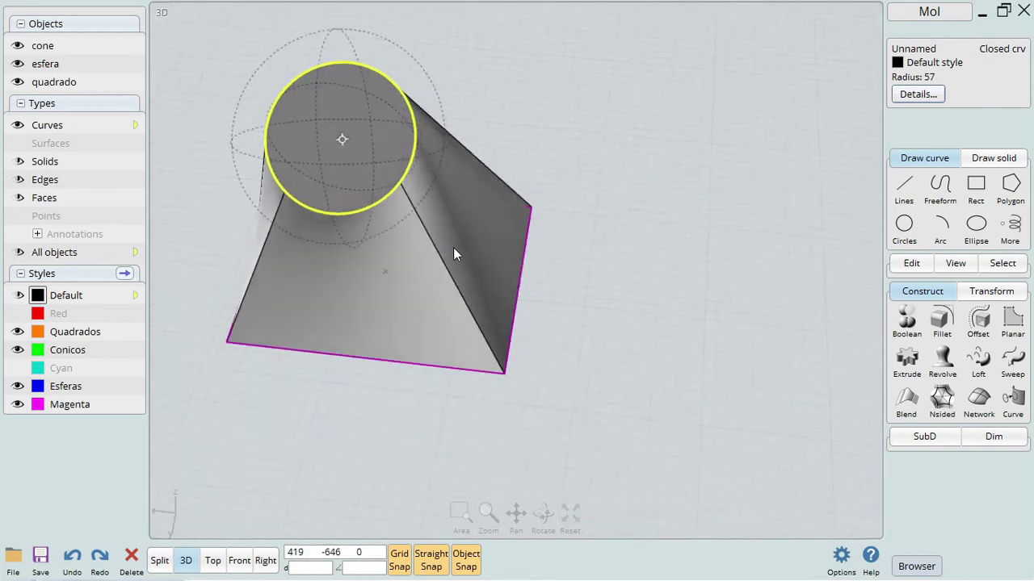
{"action": "scroll", "coordinate": [485, 246], "scroll_direction": "down", "scroll_amount": 4}
Move the magenta base rectangle away from the circle along the ground plane to stretch the lofted solid.
{"action": "left_click", "coordinate": [452, 312]}
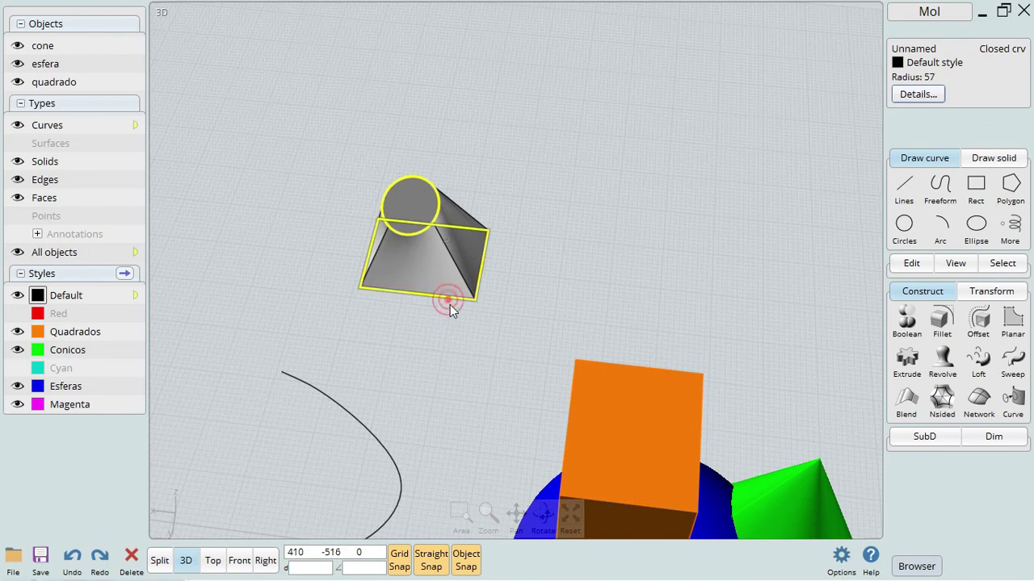
{"action": "right_click_drag", "start_coordinate": [460, 304], "coordinate": [561, 325]}
{"action": "left_click", "coordinate": [556, 323]}
{"action": "left_click", "coordinate": [489, 338]}
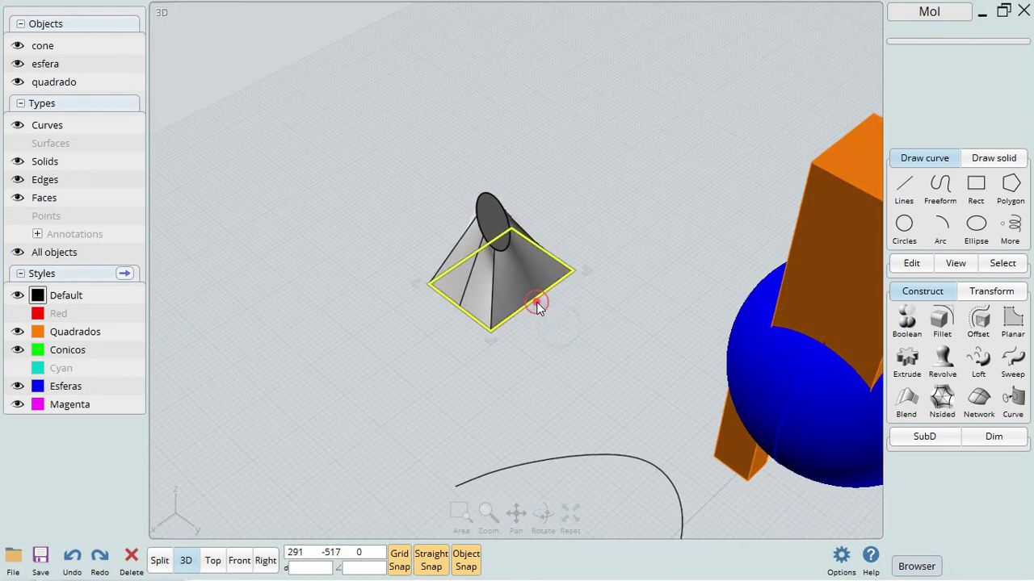
{"action": "left_click_drag", "start_coordinate": [531, 300], "coordinate": [424, 358]}
{"action": "right_click_drag", "start_coordinate": [544, 360], "coordinate": [488, 362]}
{"action": "scroll", "coordinate": [505, 336], "scroll_direction": "down", "scroll_amount": 2}
{"action": "scroll", "coordinate": [508, 334], "scroll_direction": "up", "scroll_amount": 4}
{"action": "scroll", "coordinate": [525, 325], "scroll_direction": "down", "scroll_amount": 2}
{"action": "right_click_drag", "start_coordinate": [525, 325], "coordinate": [406, 284]}
{"action": "left_click", "coordinate": [426, 256]}
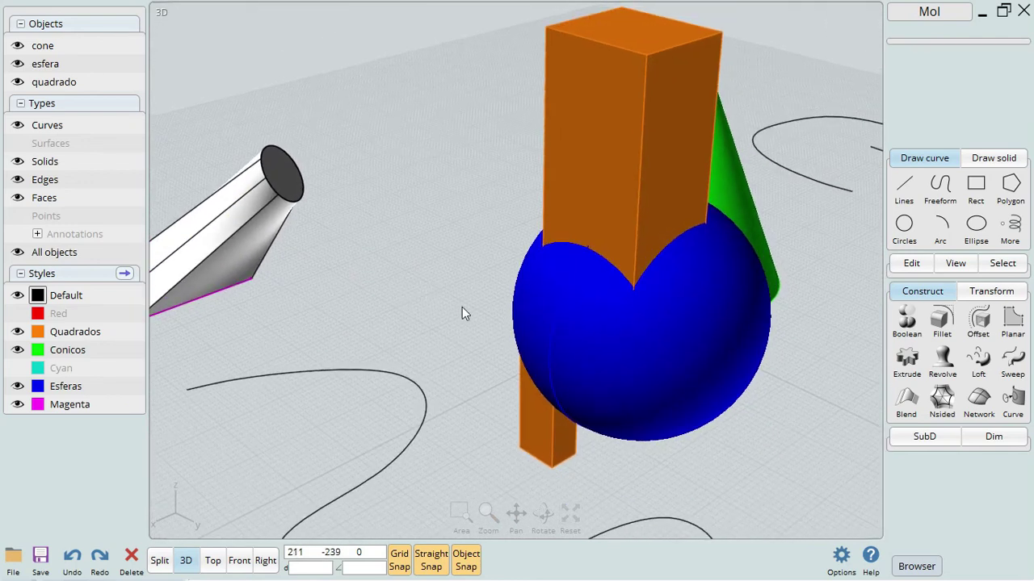
Join the blue sphere and the large orange box above it with a Boolean union.
{"action": "left_click", "coordinate": [627, 180]}
{"action": "left_click", "coordinate": [653, 373]}
{"action": "left_click", "coordinate": [406, 227]}
{"action": "right_click_drag", "start_coordinate": [404, 218], "coordinate": [614, 242]}
{"action": "left_click", "coordinate": [908, 323]}
{"action": "left_click", "coordinate": [934, 320]}
{"action": "left_click", "coordinate": [739, 255]}
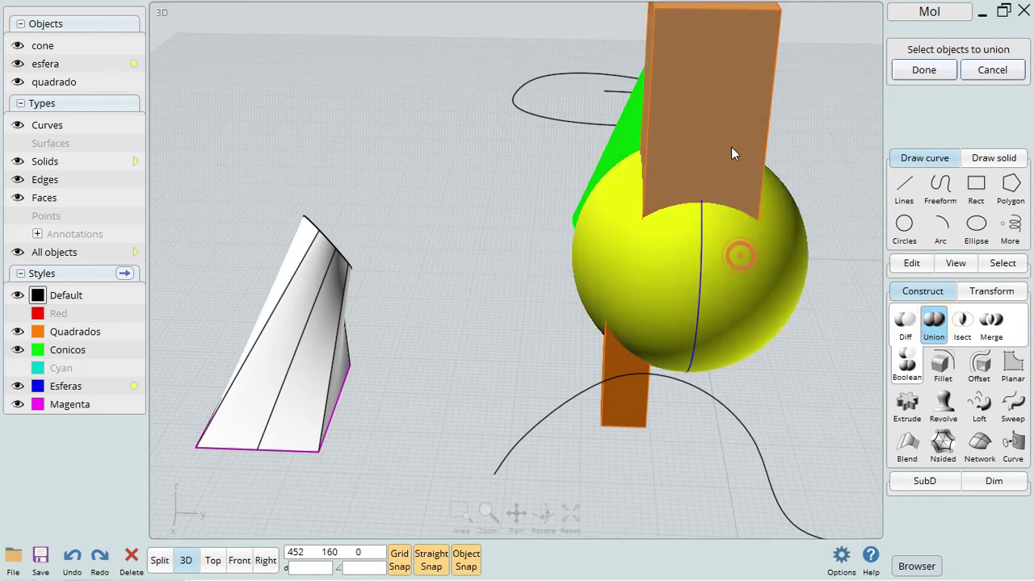
{"action": "left_click", "coordinate": [728, 137]}
{"action": "left_click", "coordinate": [923, 70]}
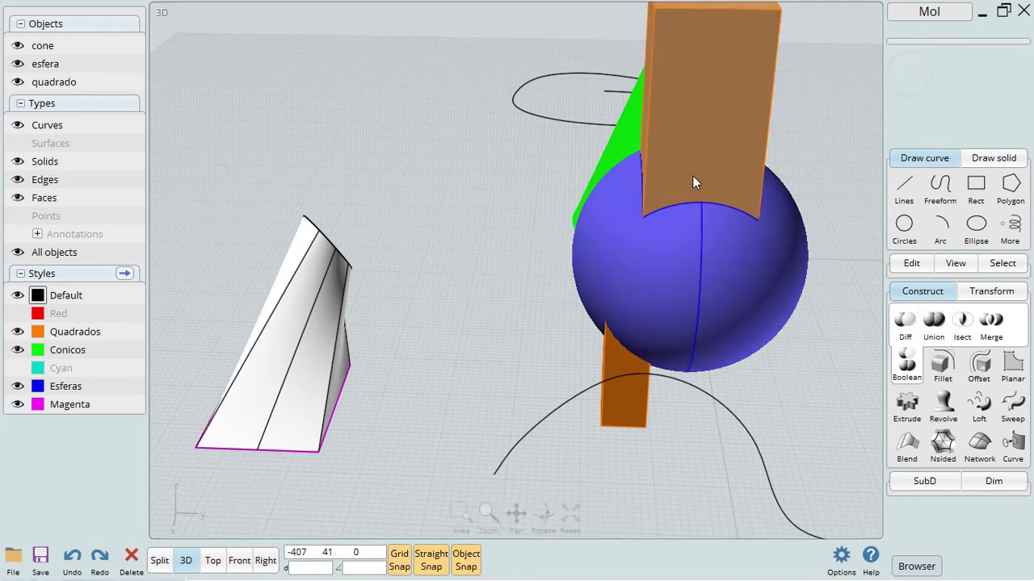
{"action": "right_click_drag", "start_coordinate": [697, 163], "coordinate": [646, 197]}
{"action": "left_click", "coordinate": [646, 198]}
{"action": "right_click_drag", "start_coordinate": [839, 293], "coordinate": [724, 275]}
{"action": "left_click", "coordinate": [746, 112]}
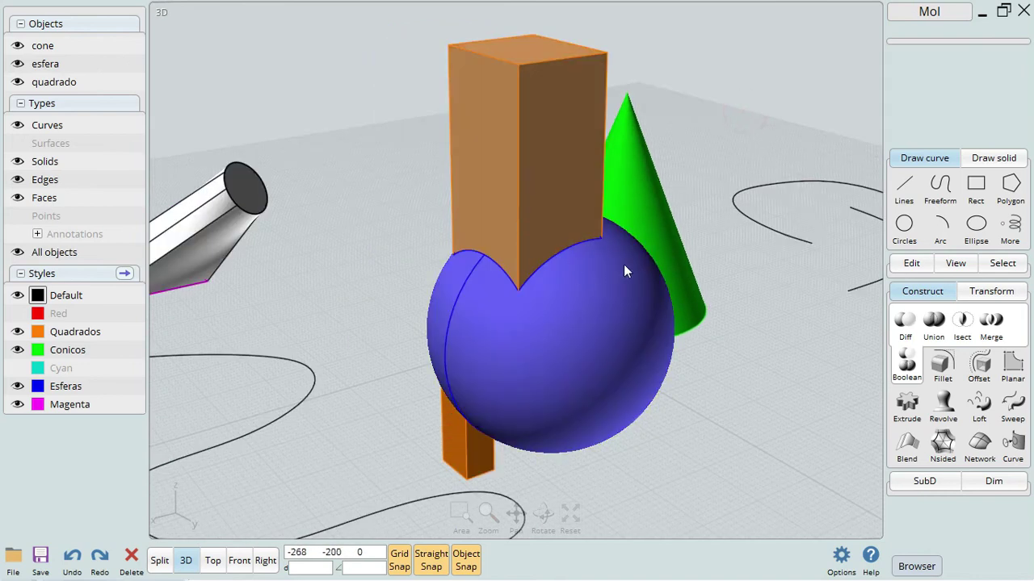
Fillet all edges of the united sphere and box with a Circular shape and a radius of 2.
{"action": "right_click_drag", "start_coordinate": [619, 272], "coordinate": [517, 277]}
{"action": "scroll", "coordinate": [565, 286], "scroll_direction": "up", "scroll_amount": 3}
{"action": "right_click_drag", "start_coordinate": [598, 293], "coordinate": [687, 258]}
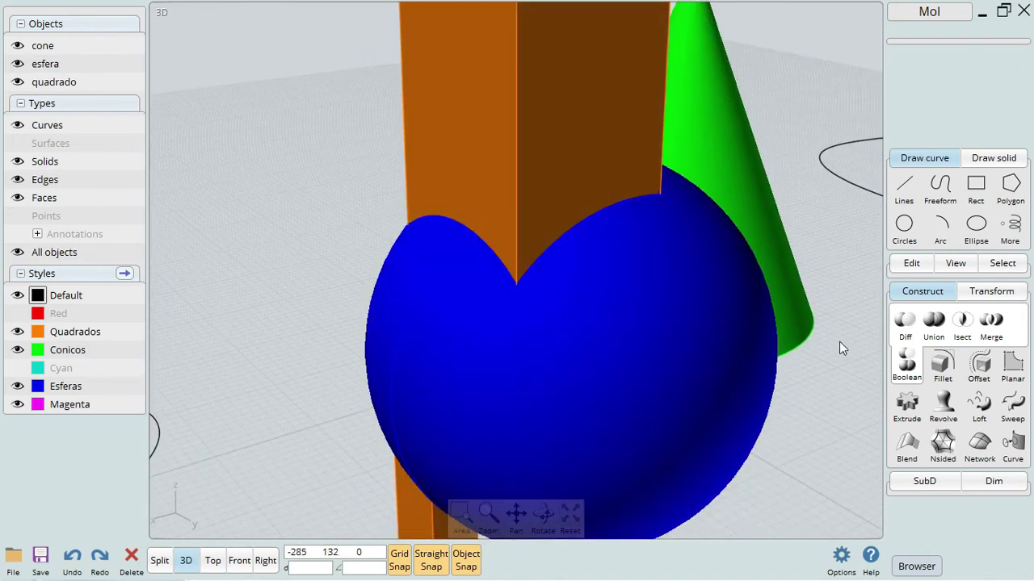
{"action": "left_click", "coordinate": [943, 367]}
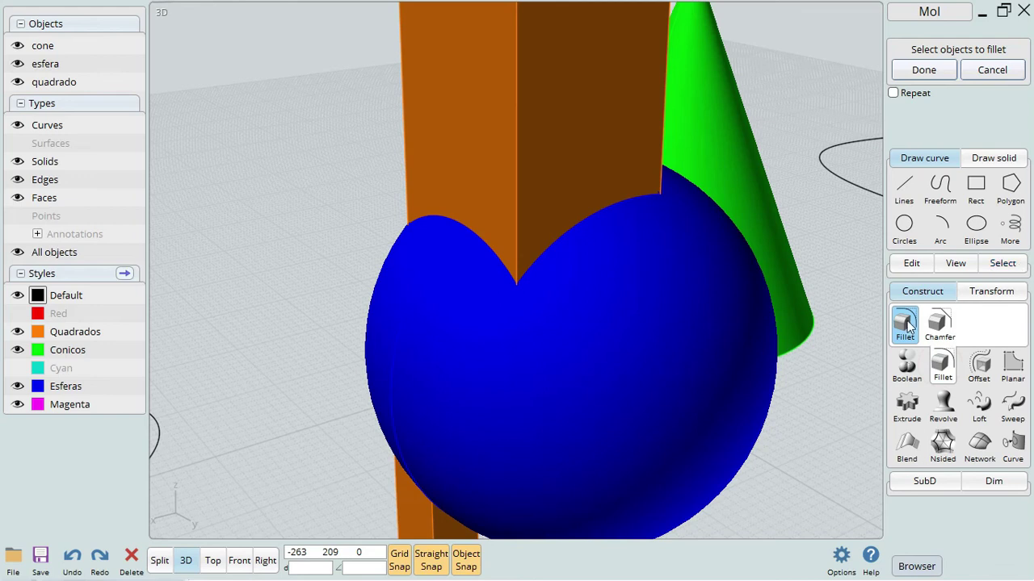
{"action": "left_click", "coordinate": [648, 244]}
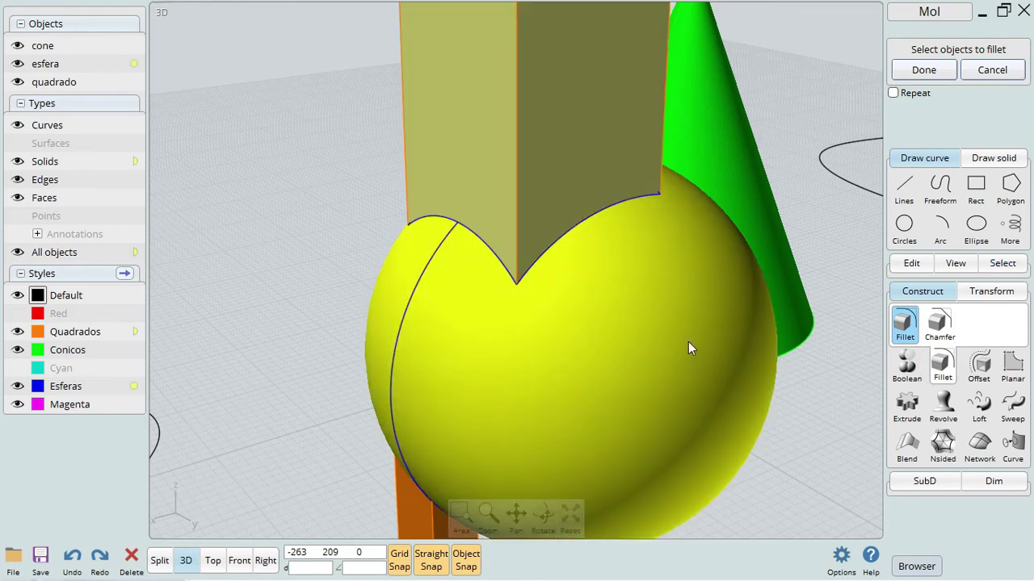
{"action": "scroll", "coordinate": [691, 349], "scroll_direction": "down", "scroll_amount": 3}
{"action": "right_click_drag", "start_coordinate": [672, 320], "coordinate": [729, 353]}
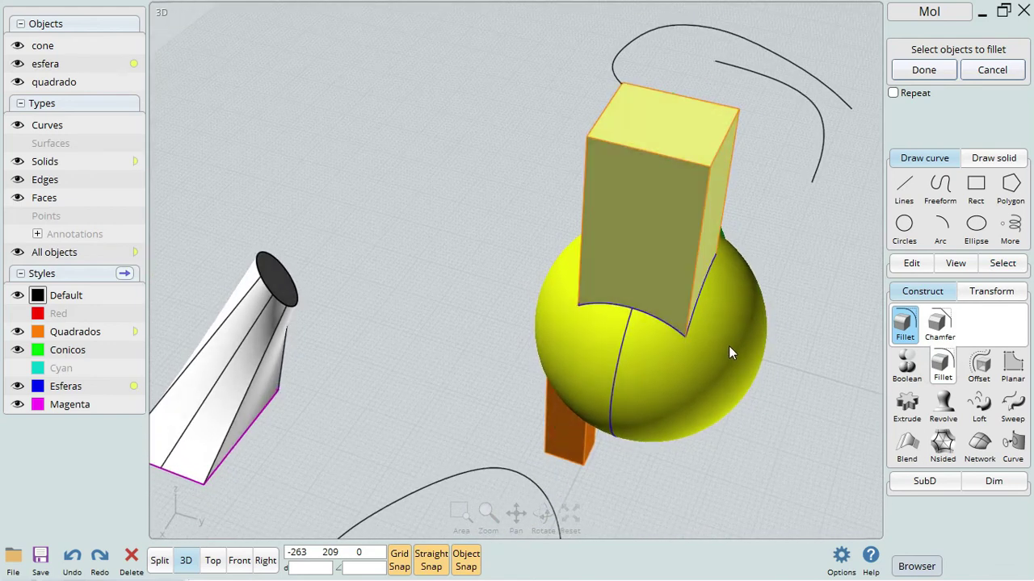
{"action": "right_click", "coordinate": [729, 353]}
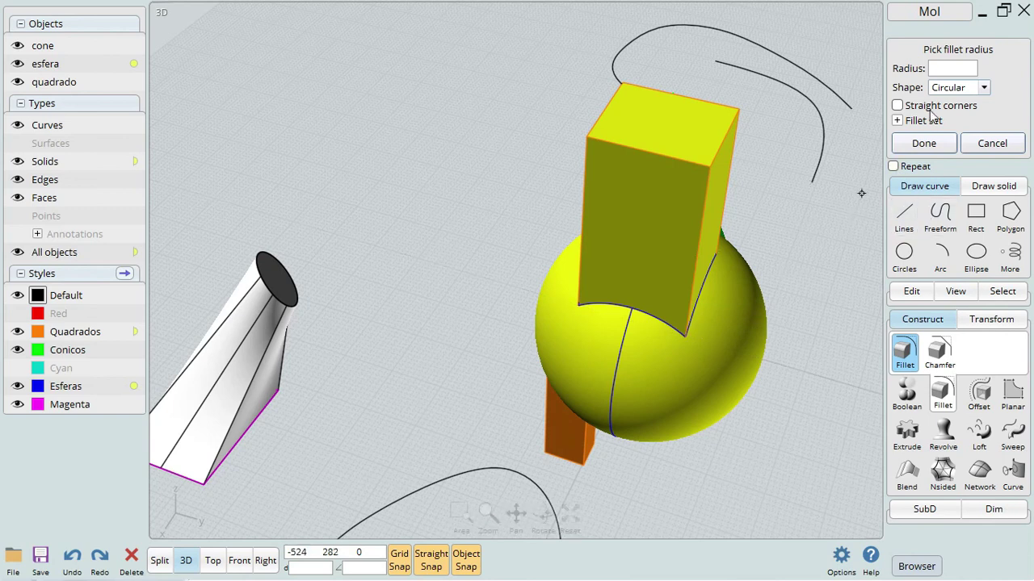
{"action": "left_click", "coordinate": [959, 68]}
{"action": "left_click", "coordinate": [917, 166]}
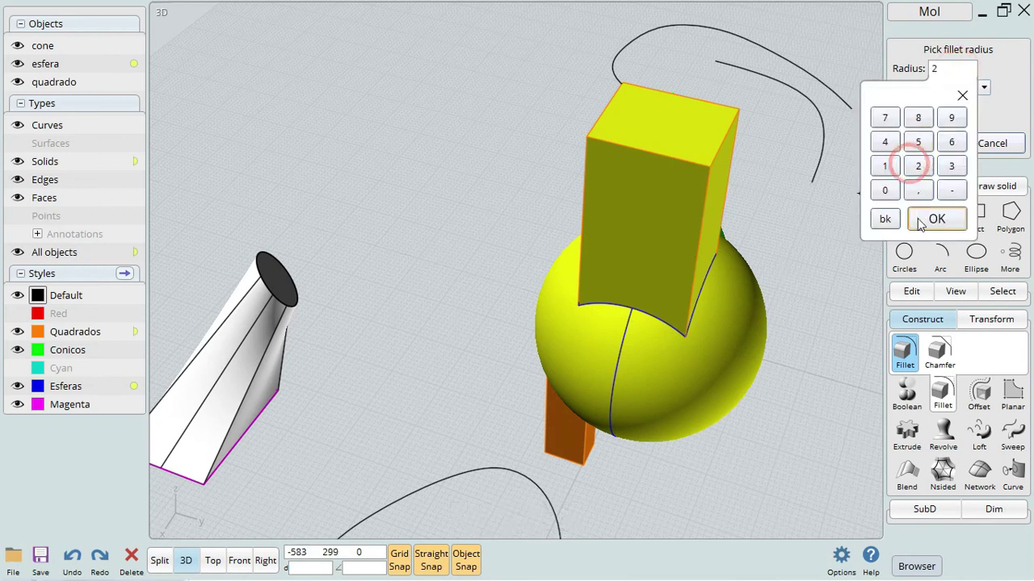
{"action": "left_click", "coordinate": [929, 219]}
{"action": "scroll", "coordinate": [720, 270], "scroll_direction": "up", "scroll_amount": 6}
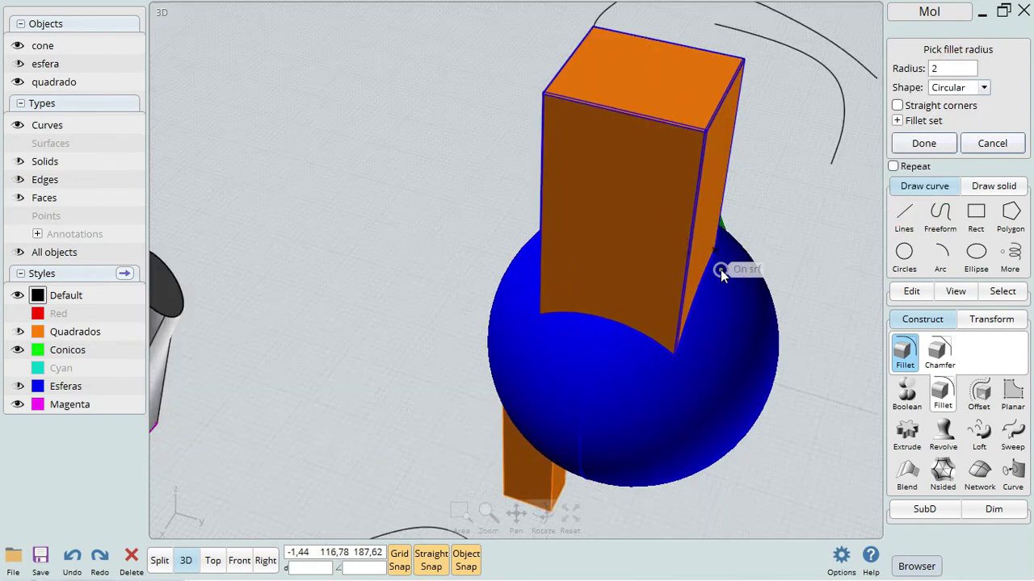
{"action": "scroll", "coordinate": [563, 312], "scroll_direction": "up", "scroll_amount": 3}
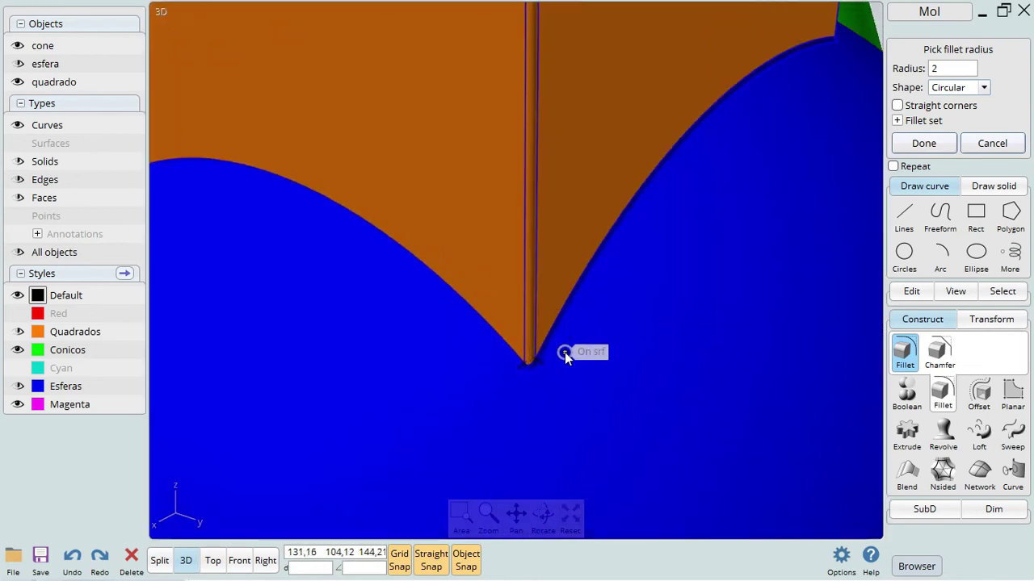
Set the radius of the fillet on the united sphere and box to 10.
{"action": "left_click", "coordinate": [954, 68]}
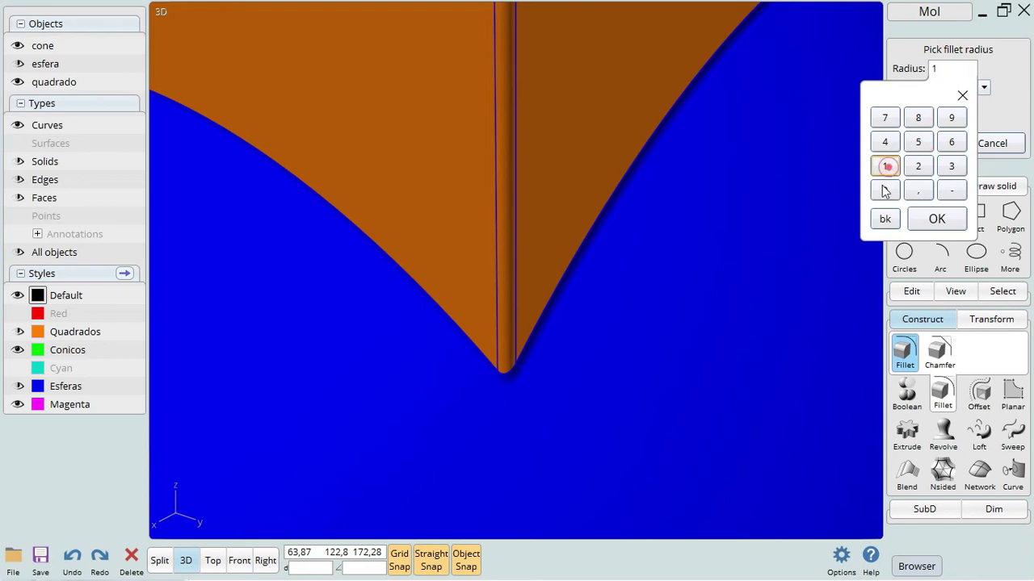
{"action": "left_click", "coordinate": [924, 225]}
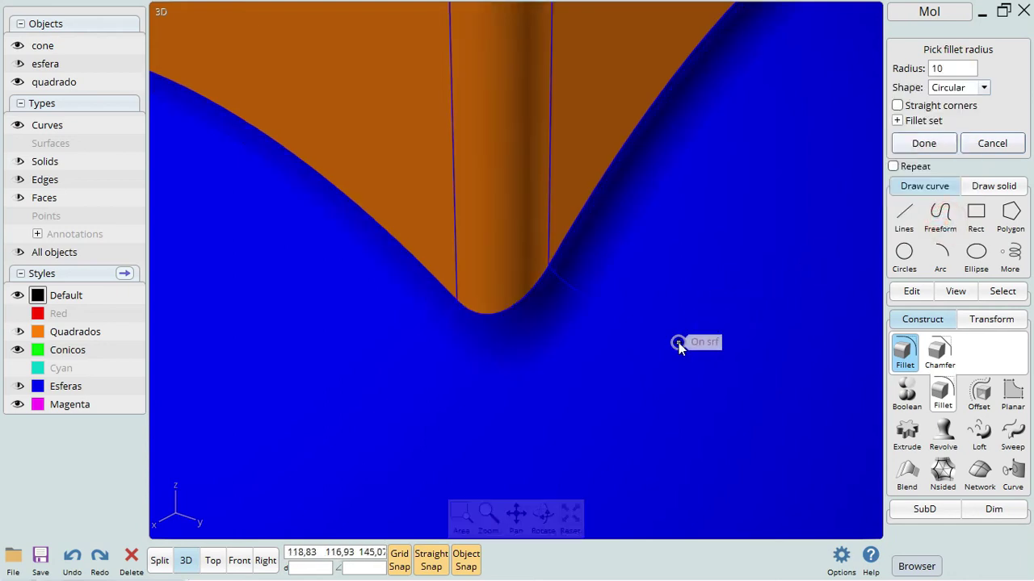
{"action": "scroll", "coordinate": [678, 342], "scroll_direction": "down", "scroll_amount": 4}
{"action": "scroll", "coordinate": [678, 343], "scroll_direction": "down", "scroll_amount": 2}
{"action": "right_click_drag", "start_coordinate": [681, 342], "coordinate": [462, 285]}
{"action": "scroll", "coordinate": [493, 161], "scroll_direction": "down", "scroll_amount": 2}
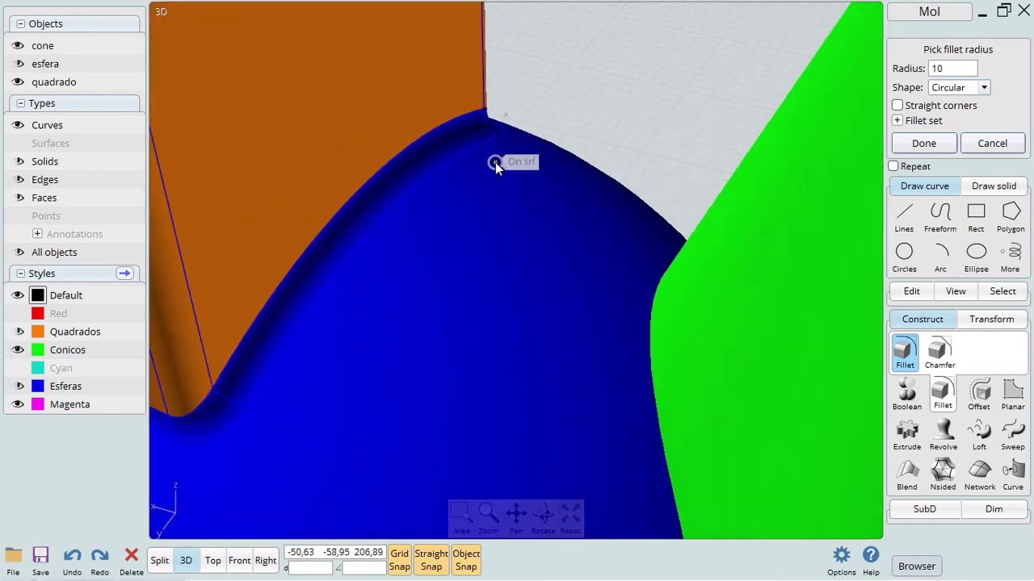
{"action": "scroll", "coordinate": [311, 307], "scroll_direction": "down", "scroll_amount": 3}
{"action": "right_click_drag", "start_coordinate": [372, 292], "coordinate": [581, 275]}
Set the radius of the fillet on the united sphere and box to 18 and accept it.
{"action": "left_click", "coordinate": [939, 69]}
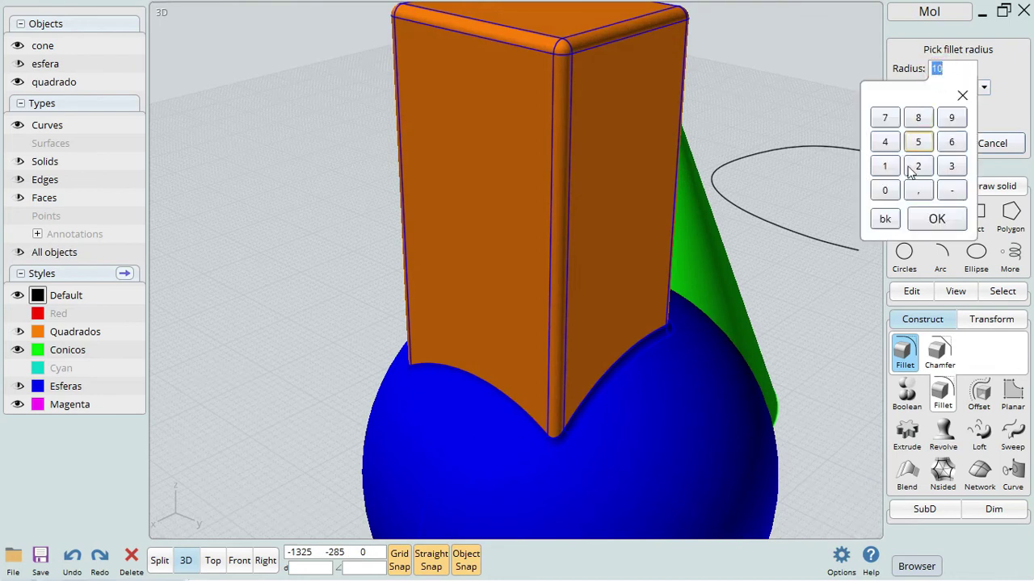
{"action": "left_click", "coordinate": [928, 220]}
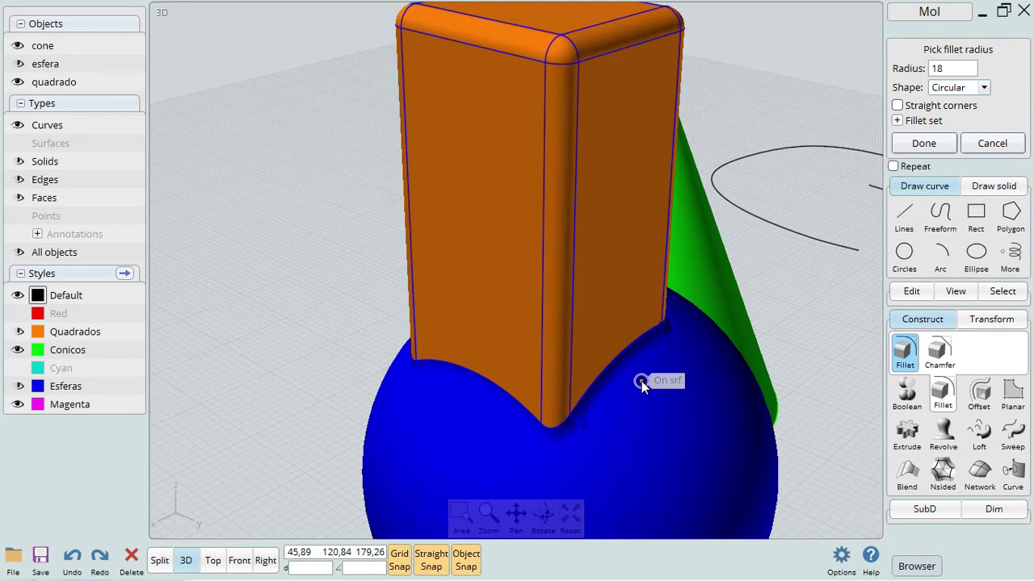
{"action": "scroll", "coordinate": [641, 381], "scroll_direction": "down", "scroll_amount": 3}
{"action": "right_click_drag", "start_coordinate": [639, 385], "coordinate": [622, 346]}
{"action": "scroll", "coordinate": [626, 343], "scroll_direction": "up", "scroll_amount": 5}
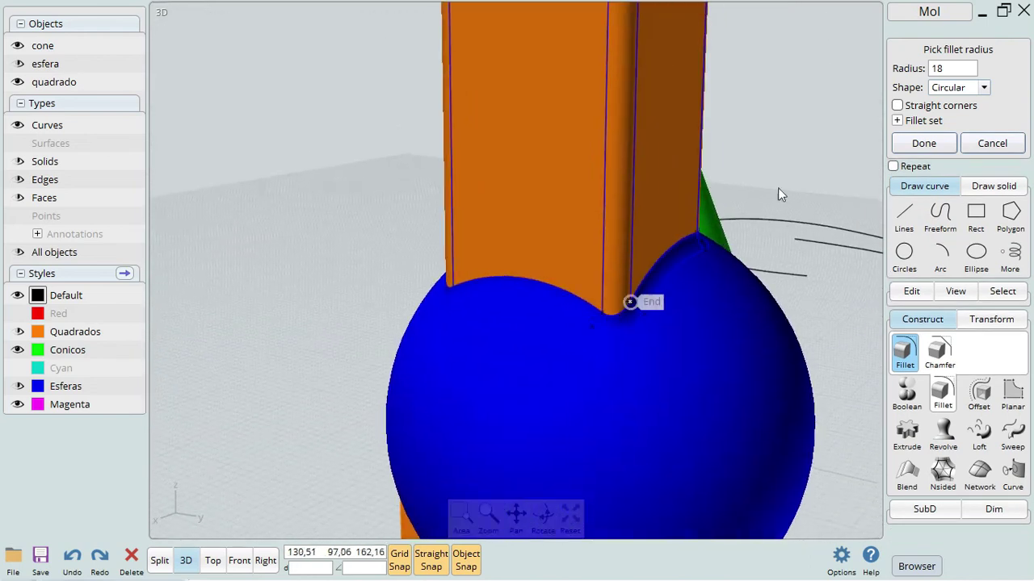
{"action": "left_click", "coordinate": [935, 143]}
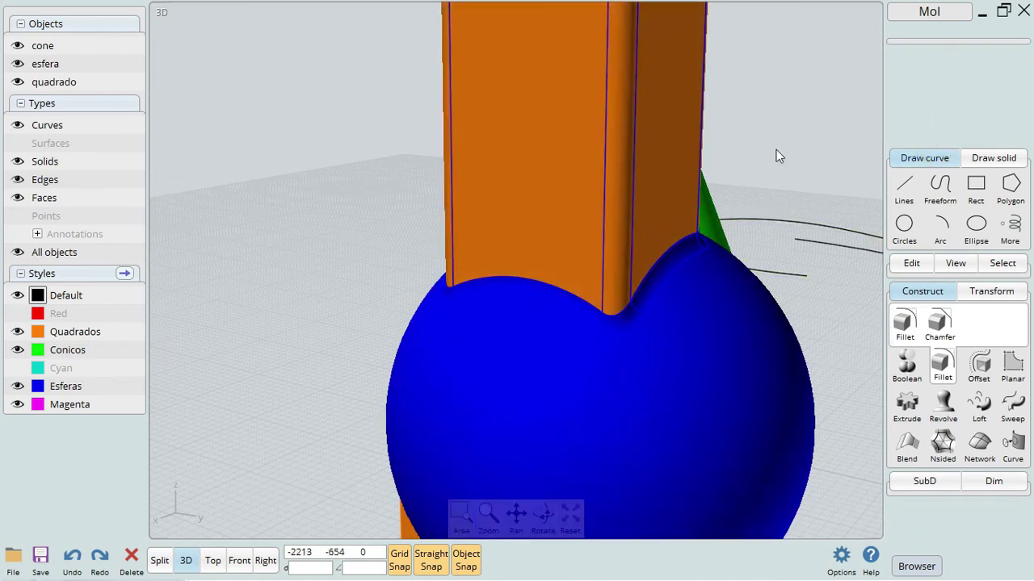
Assign the Red style to the filleted sphere and box solid.
{"action": "left_click", "coordinate": [640, 149]}
{"action": "scroll", "coordinate": [693, 153], "scroll_direction": "down", "scroll_amount": 3}
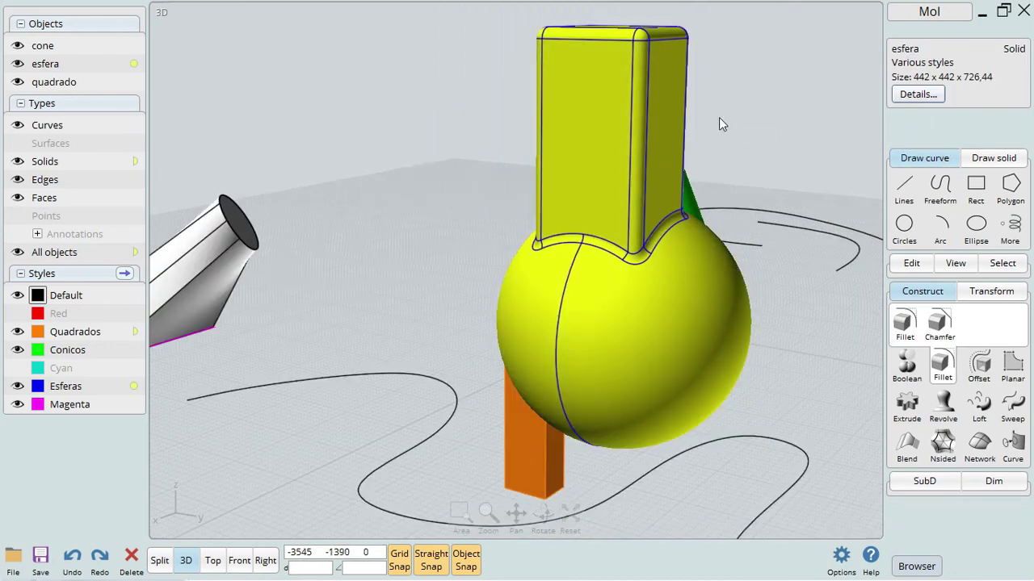
{"action": "left_click", "coordinate": [900, 67]}
{"action": "left_click", "coordinate": [858, 121]}
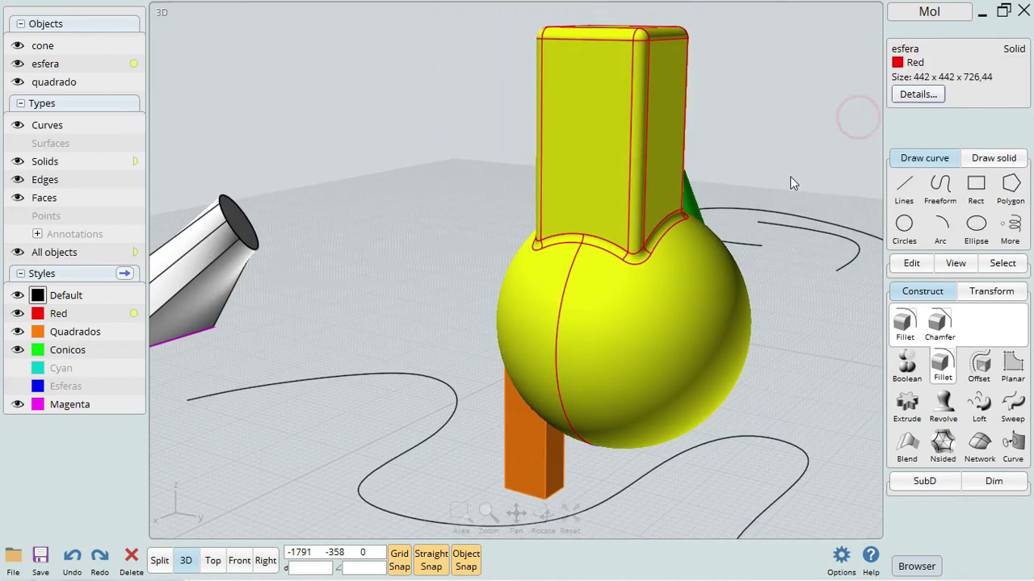
{"action": "left_click", "coordinate": [790, 175]}
Subtract the green cone from the red solid with a Boolean difference, keeping the cutting object.
{"action": "right_click_drag", "start_coordinate": [789, 175], "coordinate": [711, 284]}
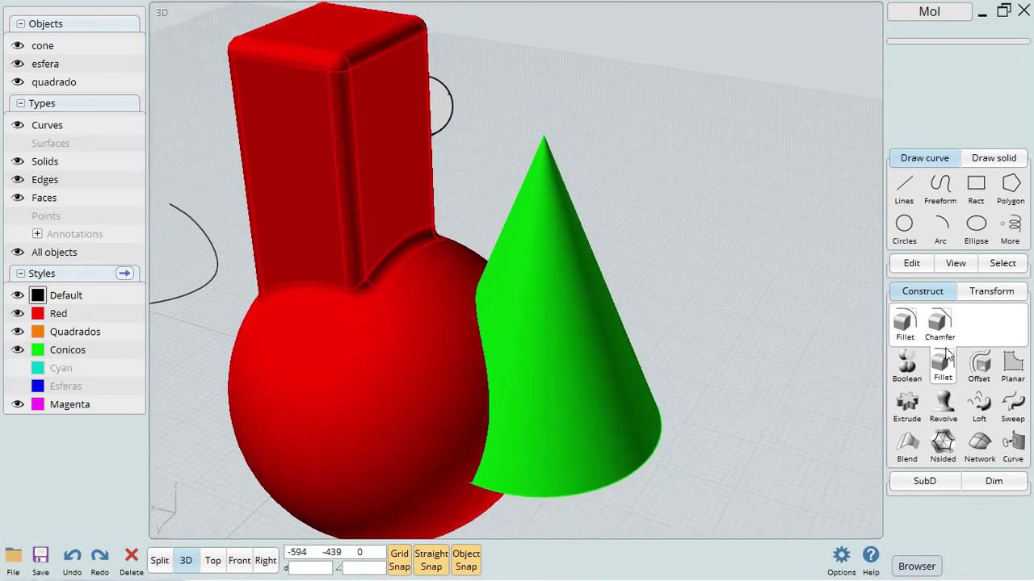
{"action": "mouse_move", "coordinate": [906, 365]}
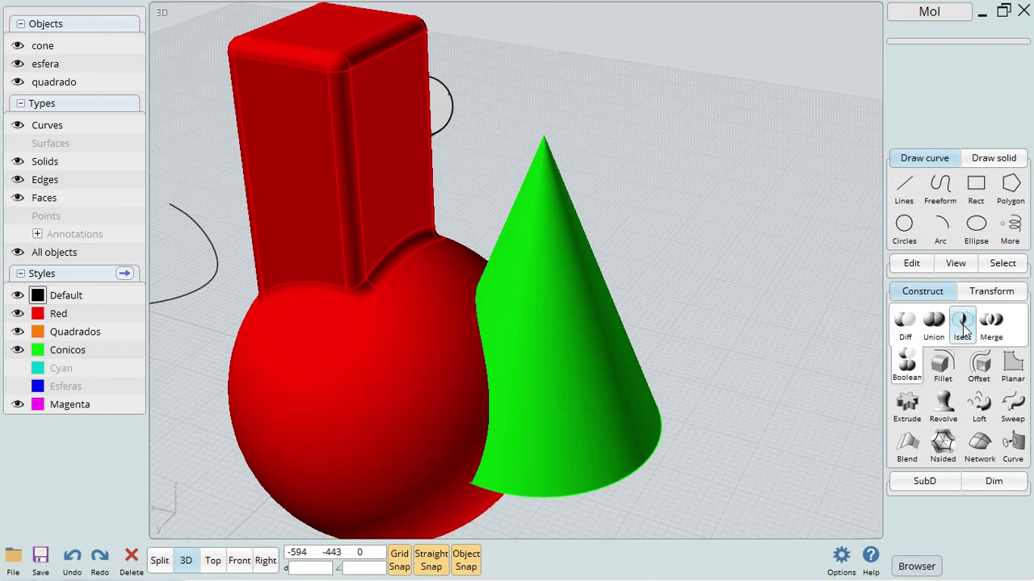
{"action": "left_click", "coordinate": [906, 322]}
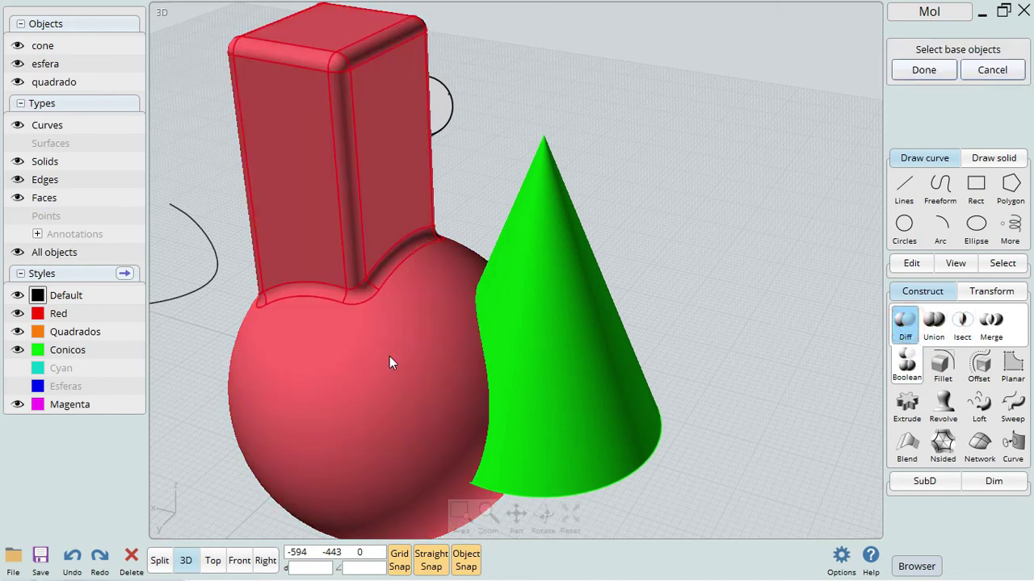
{"action": "left_click", "coordinate": [389, 356]}
{"action": "right_click", "coordinate": [659, 240]}
{"action": "left_click", "coordinate": [586, 283]}
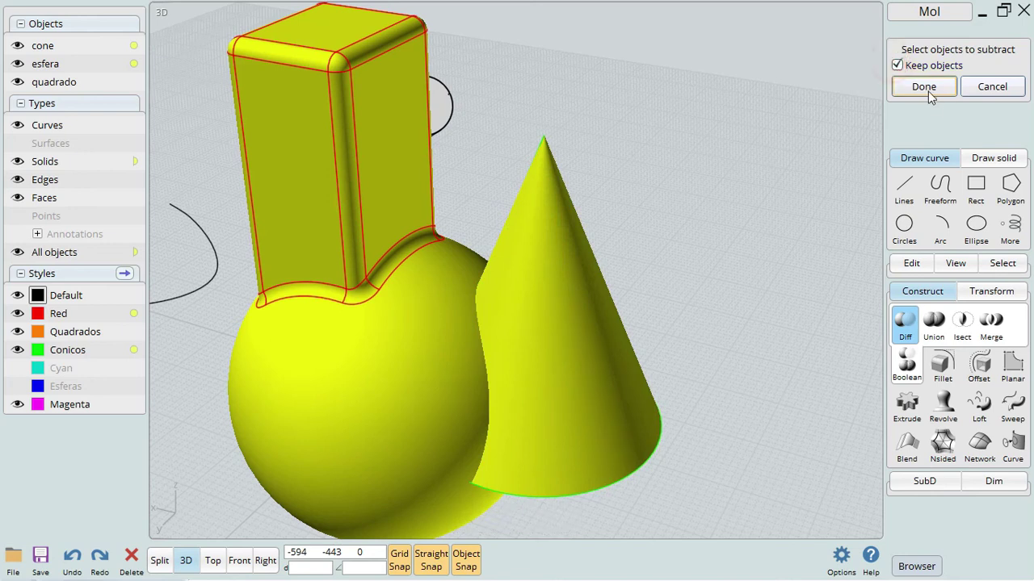
Move the green cone away from the red solid to expose the Boolean cut.
{"action": "left_click_drag", "start_coordinate": [571, 284], "coordinate": [755, 243]}
{"action": "right_click_drag", "start_coordinate": [755, 244], "coordinate": [316, 369]}
{"action": "scroll", "coordinate": [325, 315], "scroll_direction": "up", "scroll_amount": 3}
{"action": "right_click_drag", "start_coordinate": [489, 326], "coordinate": [658, 340]}
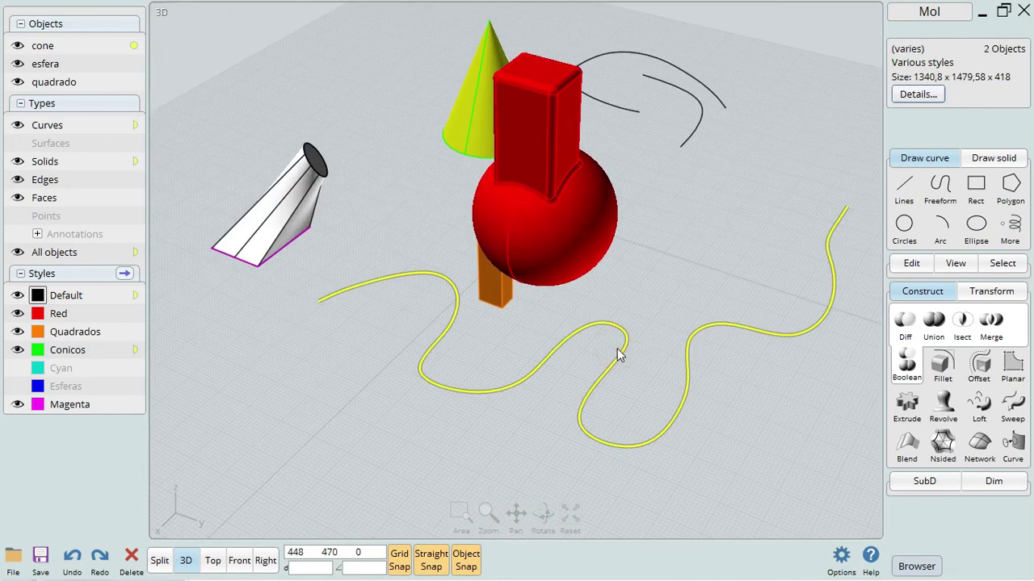
Delete every object in the scene, including the cone, curves, red solid, orange box and loft.
{"action": "key", "text": "Delete"}
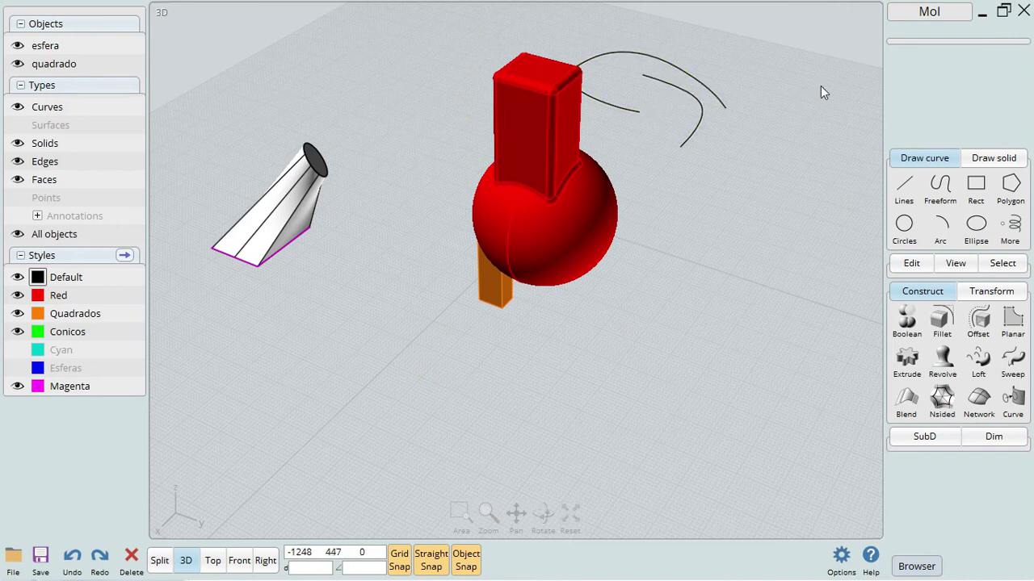
{"action": "key", "text": "Delete"}
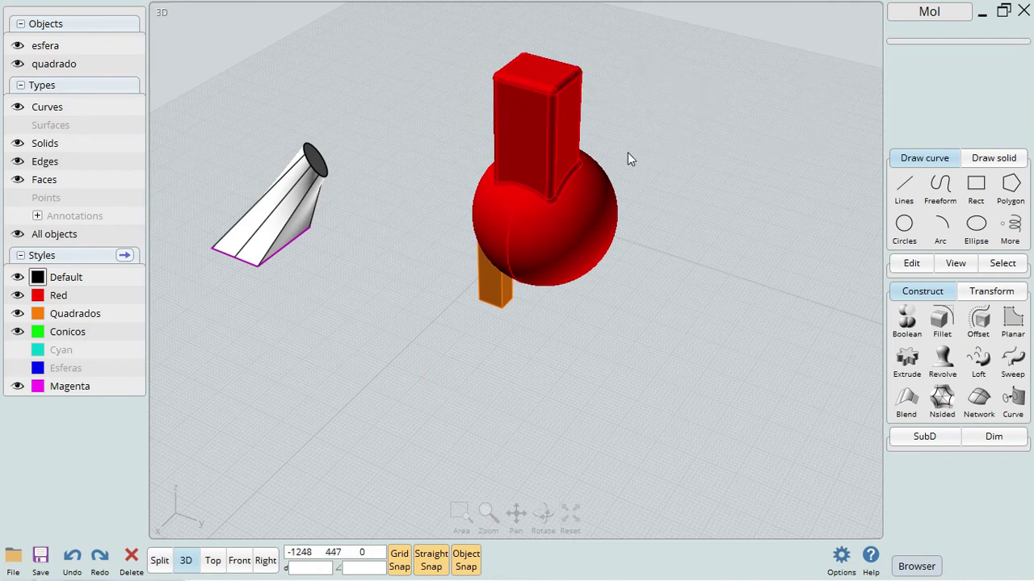
{"action": "left_click_drag", "start_coordinate": [622, 143], "coordinate": [230, 291]}
{"action": "key", "text": "Delete"}
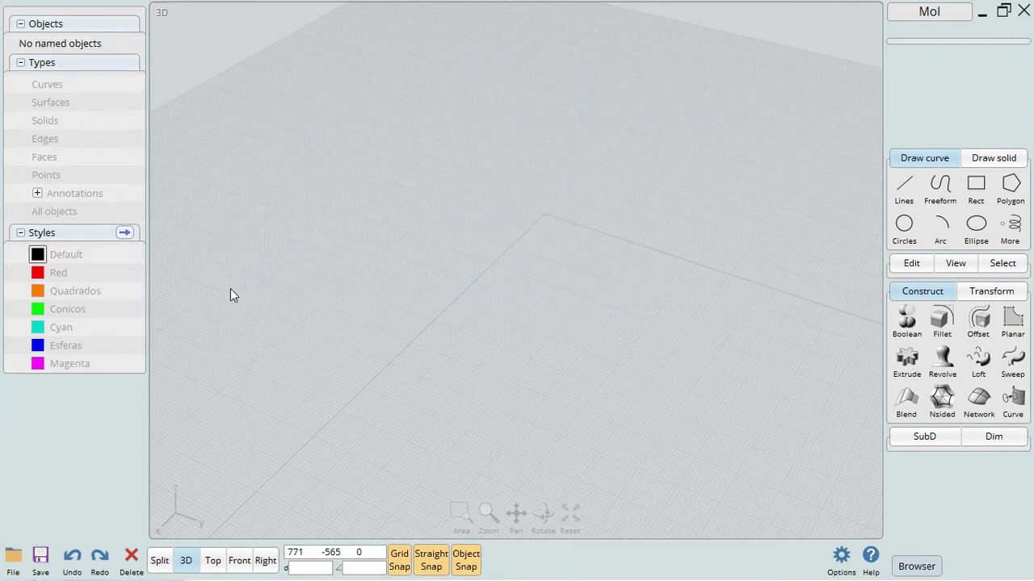
In the Top view, draw a curved leaf midrib with a freeform curve through points.
{"action": "left_click", "coordinate": [213, 560]}
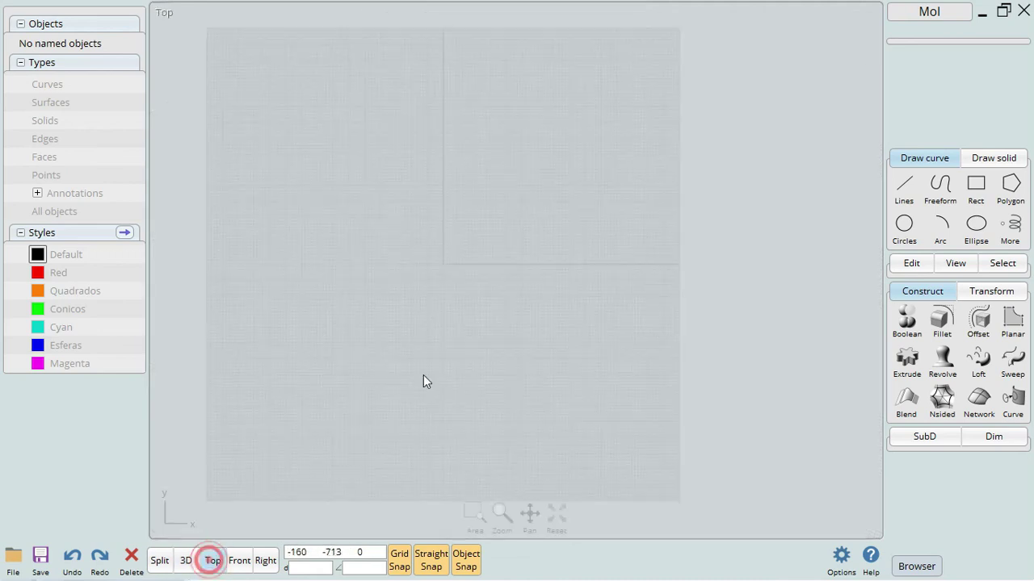
{"action": "left_click", "coordinate": [937, 189]}
{"action": "left_click", "coordinate": [944, 190]}
{"action": "left_click", "coordinate": [474, 434]}
{"action": "left_click", "coordinate": [528, 200]}
{"action": "right_click", "coordinate": [501, 323]}
Draw an S-shaped leaf outline through points from the lower midrib upward, and make its end meet the midrib's tip.
{"action": "scroll", "coordinate": [500, 323], "scroll_direction": "up", "scroll_amount": 1}
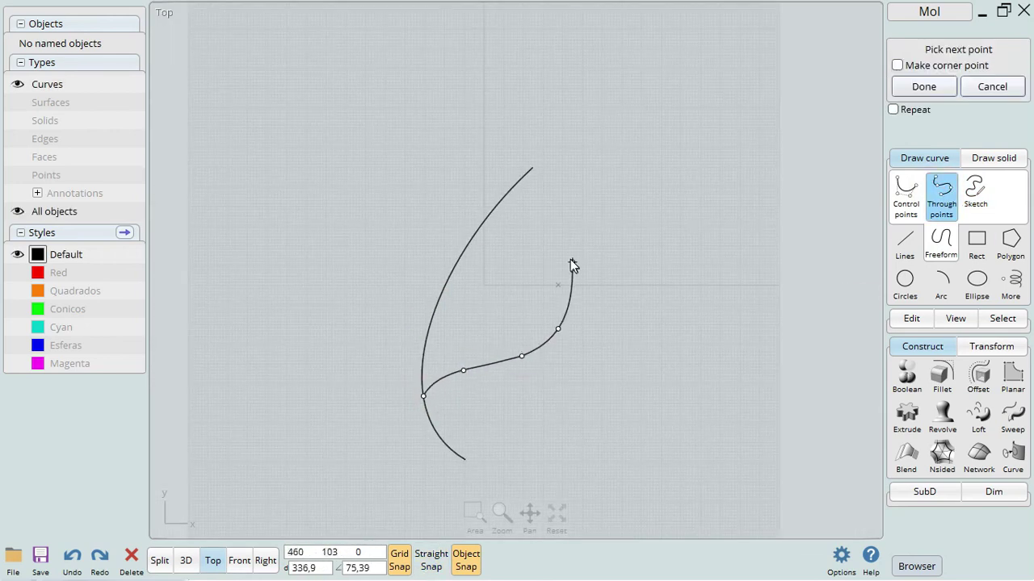
{"action": "left_click", "coordinate": [587, 135]}
{"action": "right_click", "coordinate": [587, 134]}
{"action": "left_click", "coordinate": [532, 170]}
{"action": "scroll", "coordinate": [532, 170], "scroll_direction": "up", "scroll_amount": 2}
{"action": "scroll", "coordinate": [357, 351], "scroll_direction": "up", "scroll_amount": 3}
{"action": "left_click", "coordinate": [358, 293]}
{"action": "left_click", "coordinate": [411, 346]}
{"action": "scroll", "coordinate": [479, 415], "scroll_direction": "down", "scroll_amount": 5}
Draw a larger circle near the midrib's base and a tiny circle near its tip as stem profiles.
{"action": "key", "text": "c"}
{"action": "left_click", "coordinate": [522, 472]}
{"action": "left_click", "coordinate": [526, 473]}
{"action": "scroll", "coordinate": [522, 472], "scroll_direction": "up", "scroll_amount": 2}
{"action": "scroll", "coordinate": [581, 446], "scroll_direction": "down", "scroll_amount": 2}
{"action": "right_click", "coordinate": [575, 123]}
{"action": "scroll", "coordinate": [575, 123], "scroll_direction": "up", "scroll_amount": 3}
{"action": "left_click", "coordinate": [572, 148]}
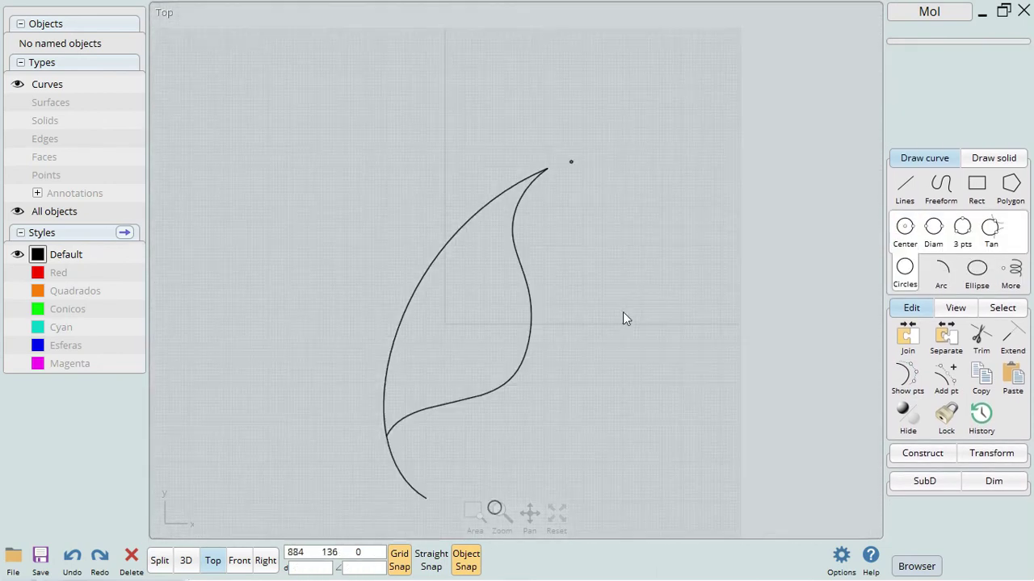
{"action": "left_click", "coordinate": [571, 179]}
Sweep the two circles along the midrib curve to create a tapering stem.
{"action": "scroll", "coordinate": [579, 91], "scroll_direction": "down", "scroll_amount": 2}
{"action": "key", "text": "s"}
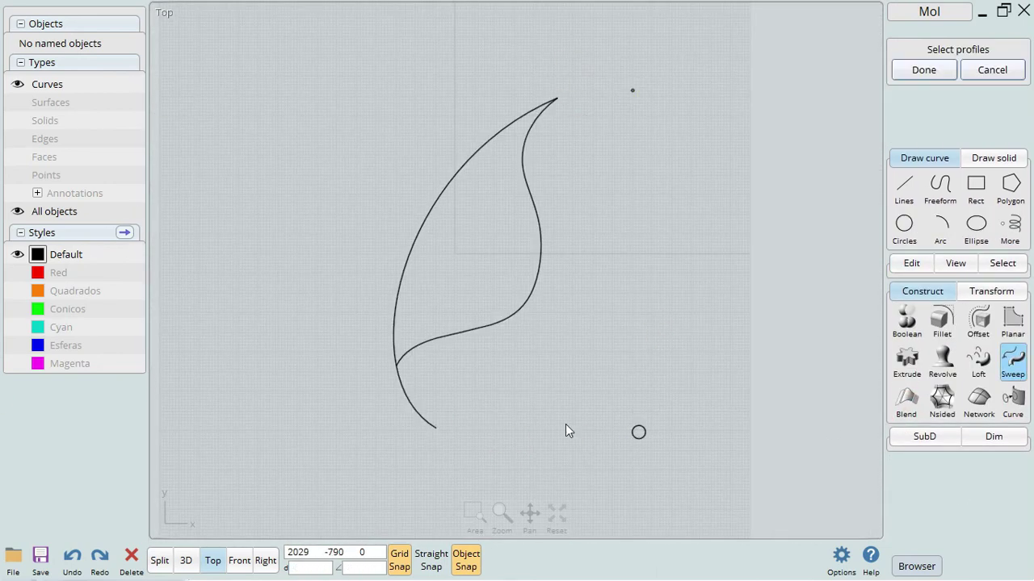
{"action": "key", "text": "Return"}
{"action": "key", "text": "Return"}
Split the midrib curve where the leaf outline meets it, using a mutual Trim with projected intersections.
{"action": "left_click", "coordinate": [541, 351]}
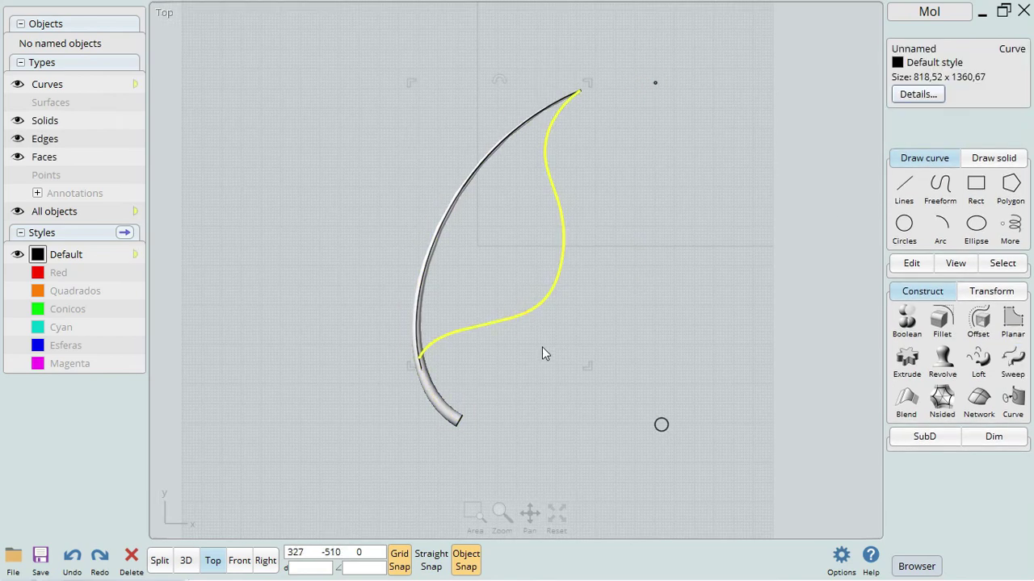
{"action": "scroll", "coordinate": [449, 347], "scroll_direction": "up", "scroll_amount": 4}
{"action": "left_click", "coordinate": [911, 264]}
{"action": "left_click", "coordinate": [980, 292]}
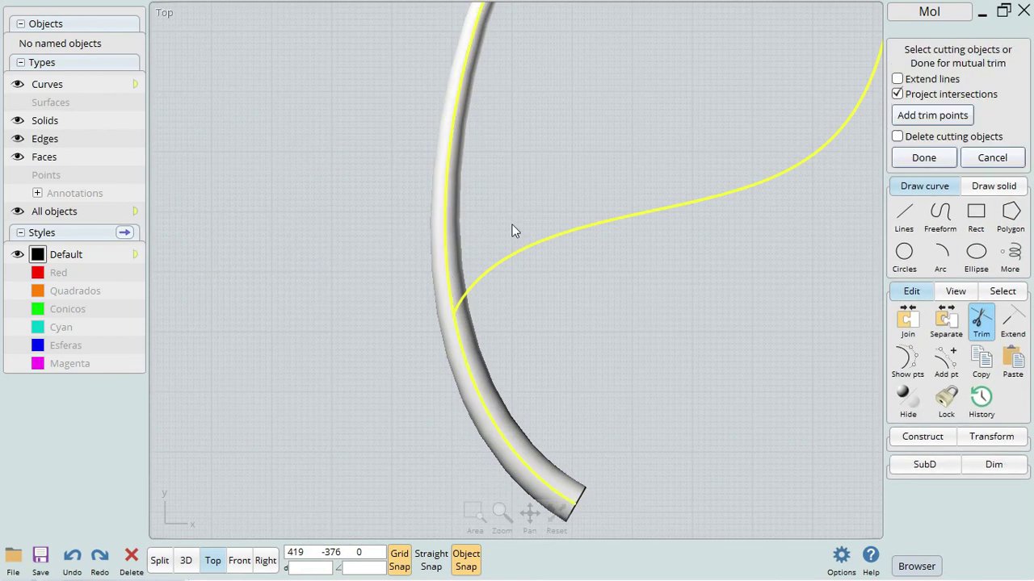
{"action": "scroll", "coordinate": [508, 377], "scroll_direction": "down", "scroll_amount": 6}
Draw a gently wavy profile curve through points across the leaf, from the outline to the midrib.
{"action": "left_click", "coordinate": [940, 185]}
{"action": "scroll", "coordinate": [618, 275], "scroll_direction": "up", "scroll_amount": 7}
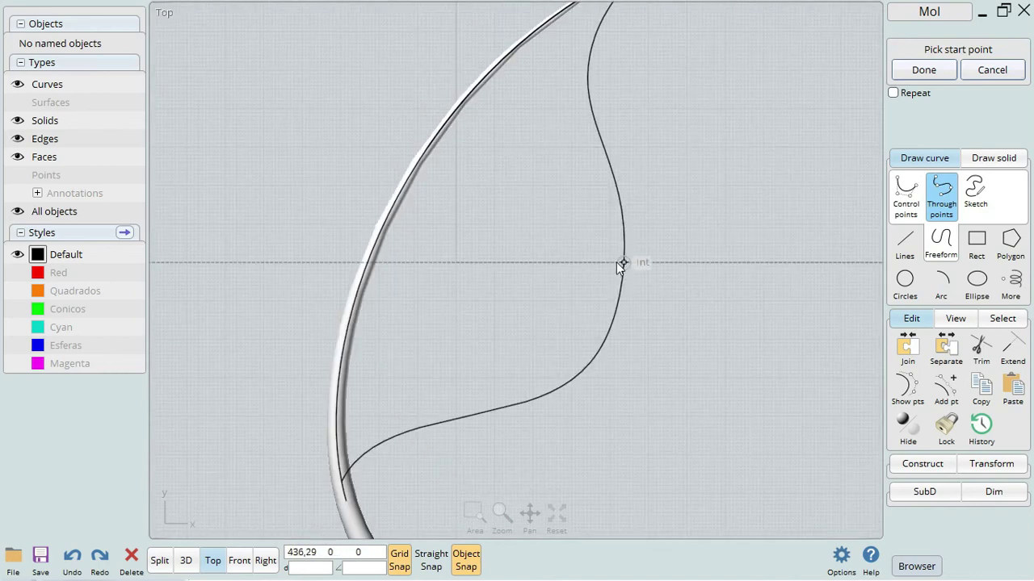
{"action": "left_click", "coordinate": [617, 263]}
{"action": "scroll", "coordinate": [616, 261], "scroll_direction": "up", "scroll_amount": 1}
{"action": "left_click", "coordinate": [617, 253]}
{"action": "left_click", "coordinate": [572, 244]}
{"action": "left_click", "coordinate": [518, 243]}
{"action": "left_click", "coordinate": [440, 251]}
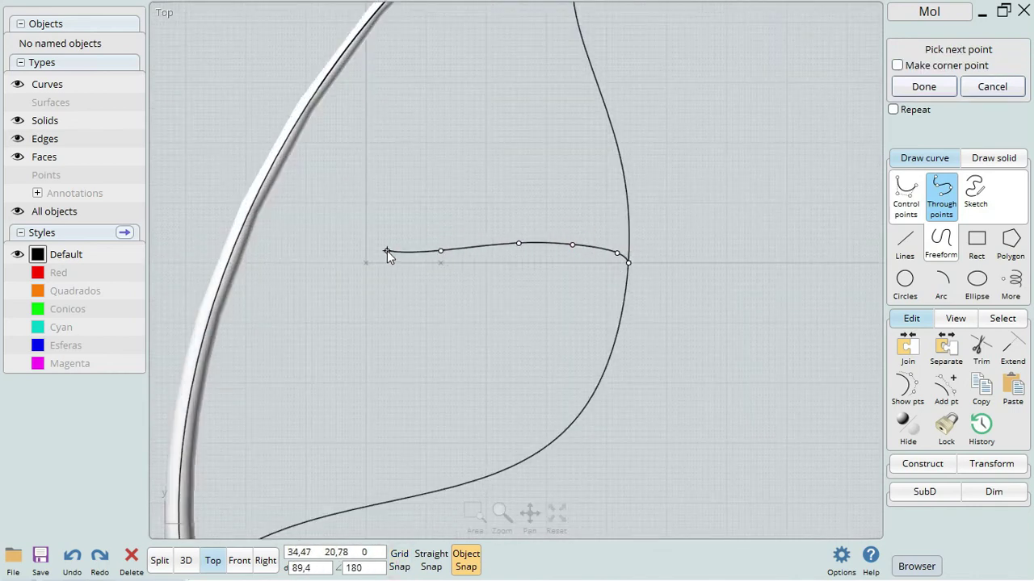
{"action": "left_click", "coordinate": [227, 264]}
{"action": "right_click", "coordinate": [234, 263]}
Move the wavy profile curve along the X axis until it lies clear of the leaf outline.
{"action": "scroll", "coordinate": [438, 302], "scroll_direction": "down", "scroll_amount": 5}
{"action": "scroll", "coordinate": [543, 454], "scroll_direction": "up", "scroll_amount": 5}
{"action": "right_click", "coordinate": [398, 317]}
{"action": "scroll", "coordinate": [398, 318], "scroll_direction": "up", "scroll_amount": 2}
{"action": "left_click", "coordinate": [388, 317]}
{"action": "scroll", "coordinate": [359, 311], "scroll_direction": "down", "scroll_amount": 3}
{"action": "right_click", "coordinate": [323, 319]}
{"action": "scroll", "coordinate": [503, 150], "scroll_direction": "up", "scroll_amount": 4}
{"action": "scroll", "coordinate": [565, 210], "scroll_direction": "down", "scroll_amount": 5}
{"action": "left_click_drag", "start_coordinate": [474, 269], "coordinate": [793, 273]}
Sweep the wavy profile along the midrib and outline rails to create the first leaf half.
{"action": "left_click", "coordinate": [700, 328]}
{"action": "left_click", "coordinate": [922, 463]}
{"action": "left_click", "coordinate": [1011, 419]}
{"action": "left_click", "coordinate": [382, 389]}
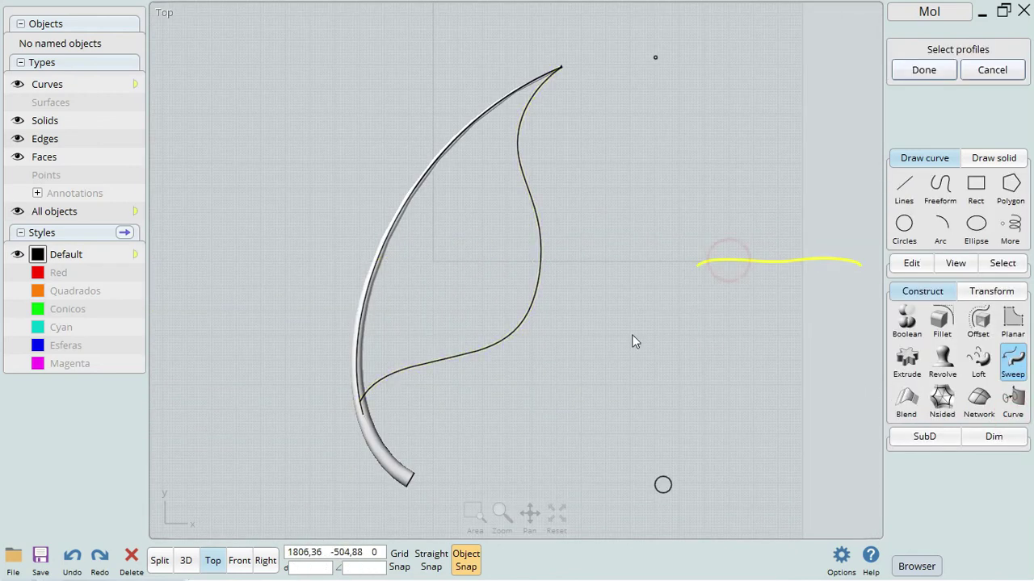
{"action": "right_click", "coordinate": [749, 236]}
{"action": "left_click", "coordinate": [186, 560]}
{"action": "key", "text": "Return"}
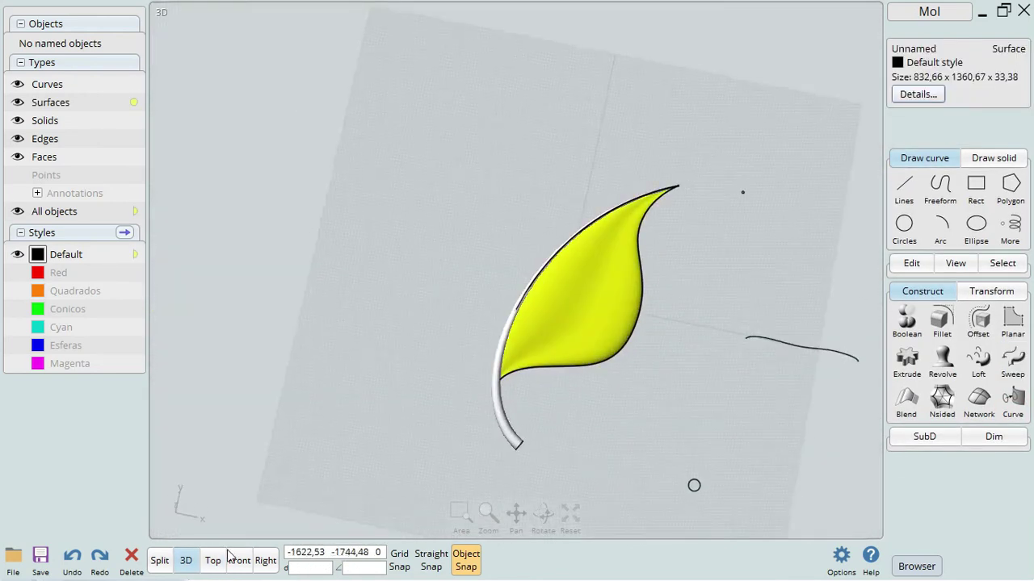
In the Top view, draw the leaf's opposite outline through points from the tip around to the stem.
{"action": "left_click", "coordinate": [212, 561]}
{"action": "left_click", "coordinate": [543, 123]}
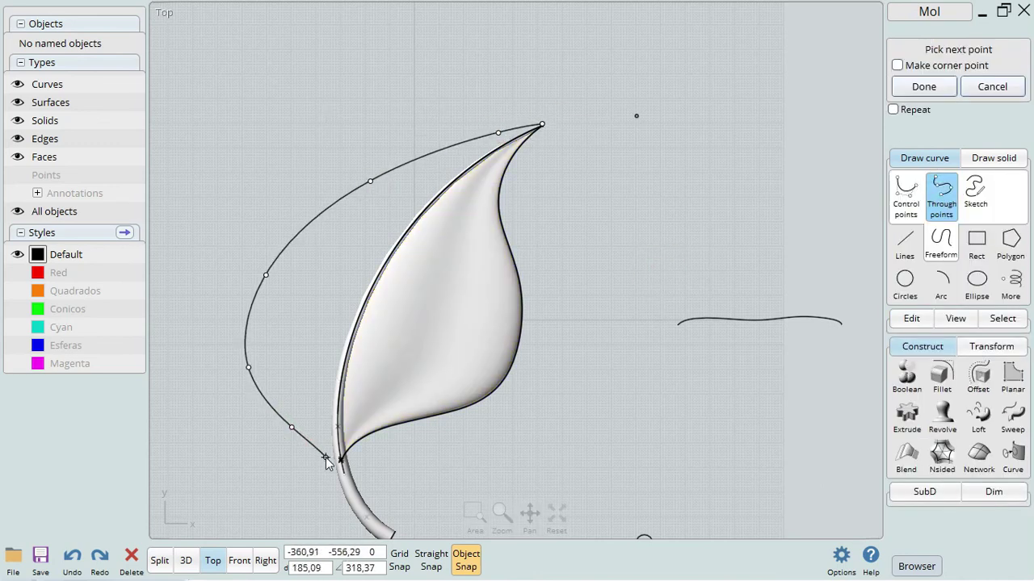
{"action": "left_click", "coordinate": [325, 458]}
{"action": "key", "text": "Return"}
Hide the stem solid and make the lower end of the new outline meet the leaf base.
{"action": "left_click", "coordinate": [186, 561]}
{"action": "scroll", "coordinate": [611, 250], "scroll_direction": "up", "scroll_amount": 5}
{"action": "scroll", "coordinate": [703, 431], "scroll_direction": "up", "scroll_amount": 4}
{"action": "left_click", "coordinate": [703, 432]}
{"action": "left_click", "coordinate": [912, 266]}
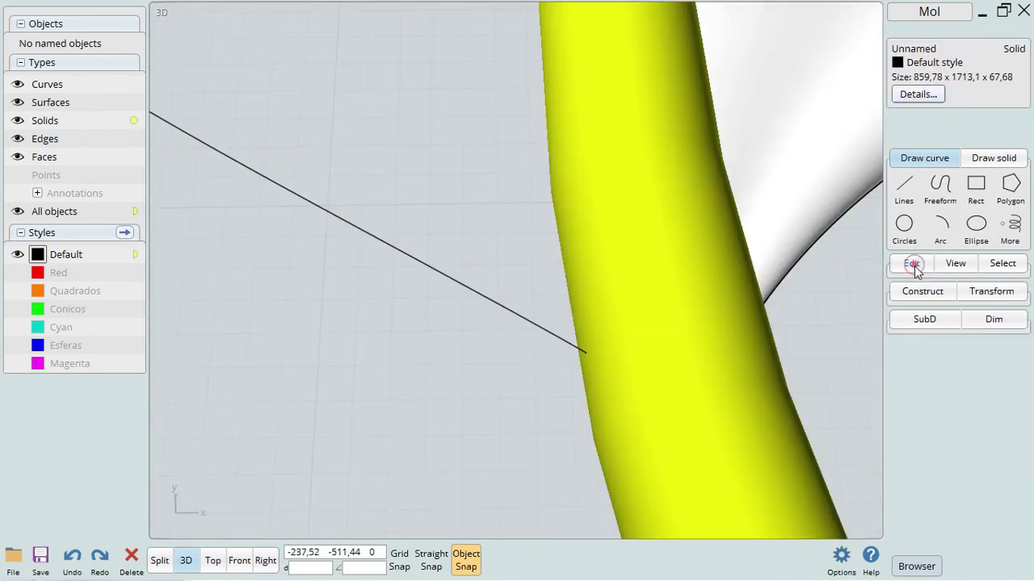
{"action": "key", "text": "Delete"}
{"action": "left_click", "coordinate": [980, 291]}
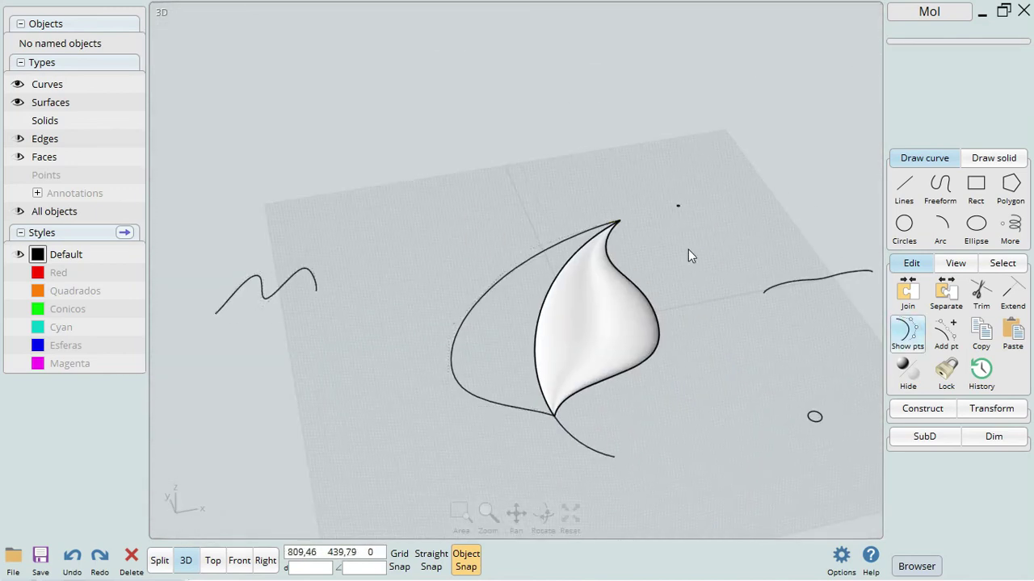
Sweep the wavy profile along the midrib and the opposite outline to create the second leaf half.
{"action": "left_click", "coordinate": [922, 409]}
{"action": "left_click", "coordinate": [1013, 360]}
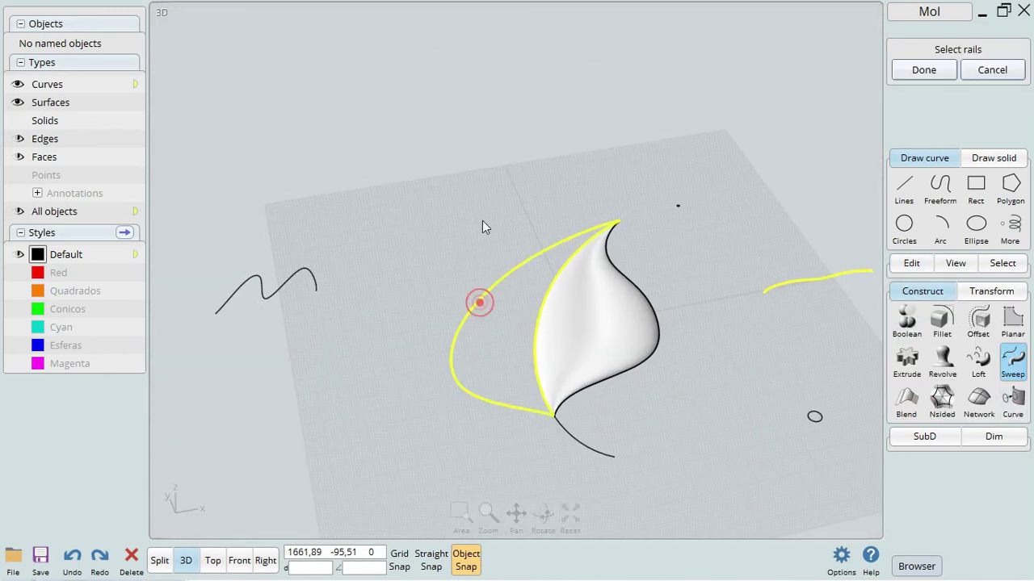
{"action": "left_click", "coordinate": [924, 69]}
{"action": "left_click", "coordinate": [923, 148]}
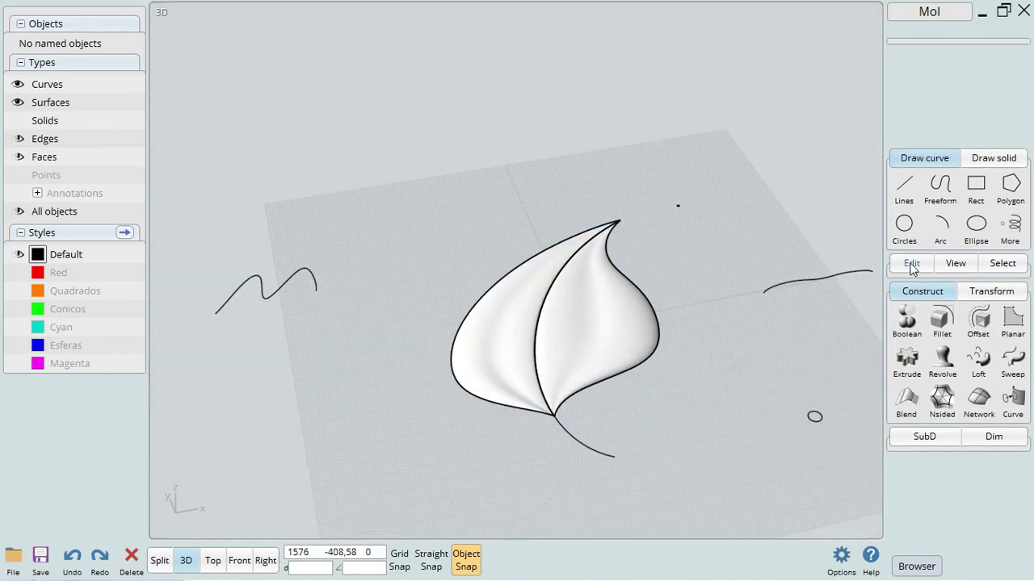
Rotate a copy of the complete leaf clockwise about the lower end of its stem in the Top view.
{"action": "left_click", "coordinate": [911, 263]}
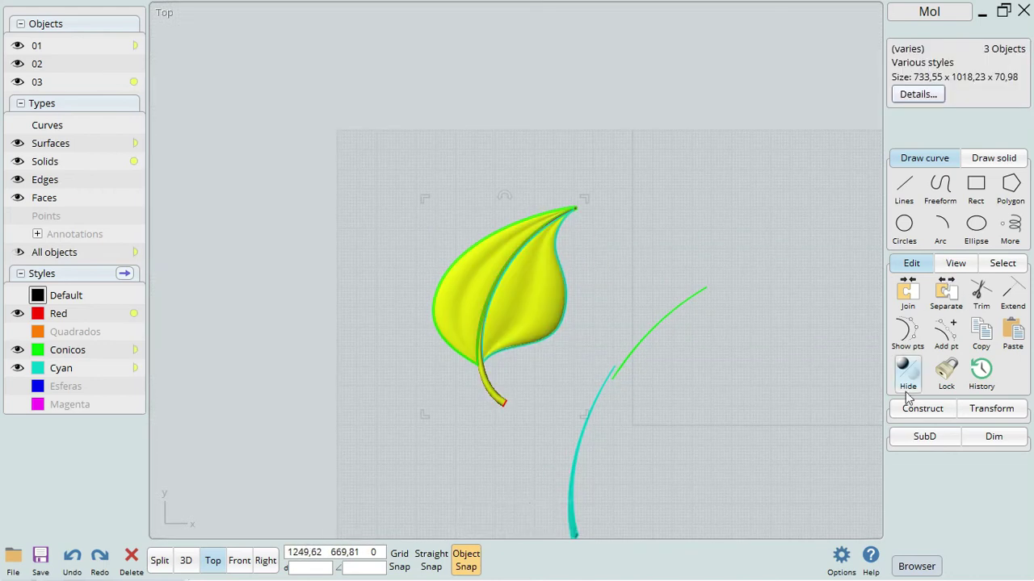
{"action": "left_click", "coordinate": [992, 409]}
{"action": "left_click", "coordinate": [904, 323]}
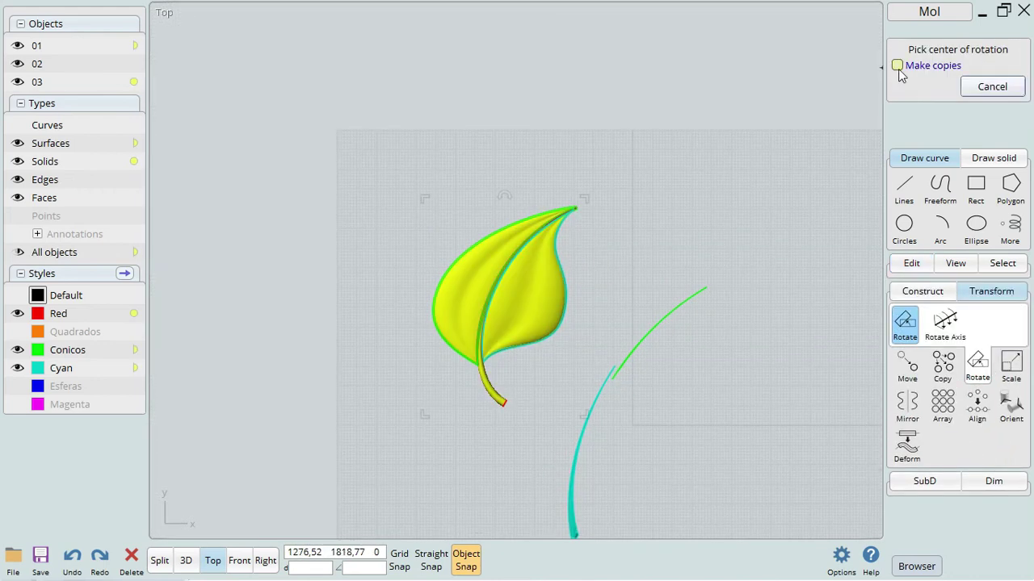
{"action": "left_click", "coordinate": [501, 410]}
{"action": "left_click", "coordinate": [536, 138]}
{"action": "left_click", "coordinate": [679, 210]}
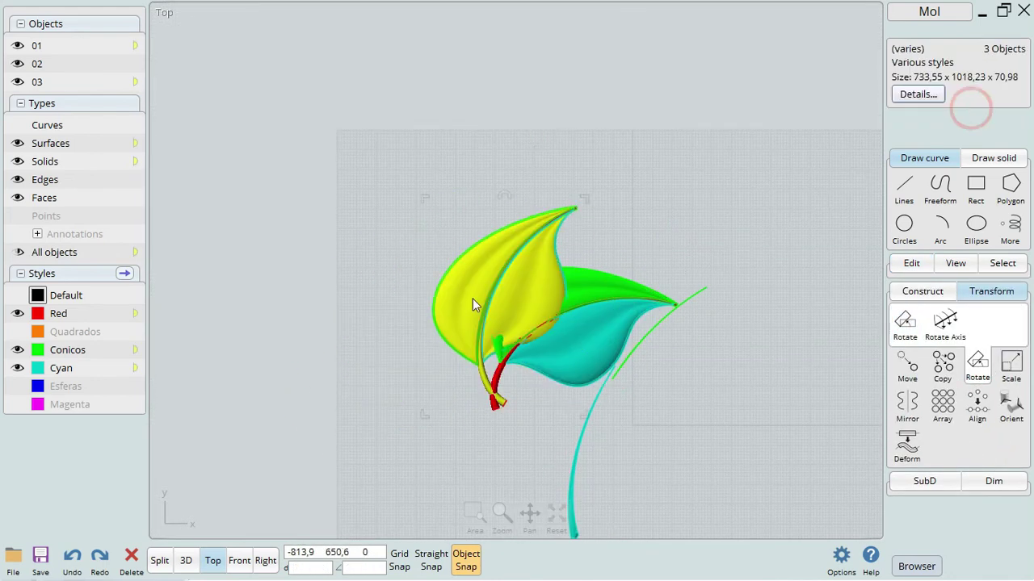
{"action": "scroll", "coordinate": [621, 340], "scroll_direction": "up", "scroll_amount": 3}
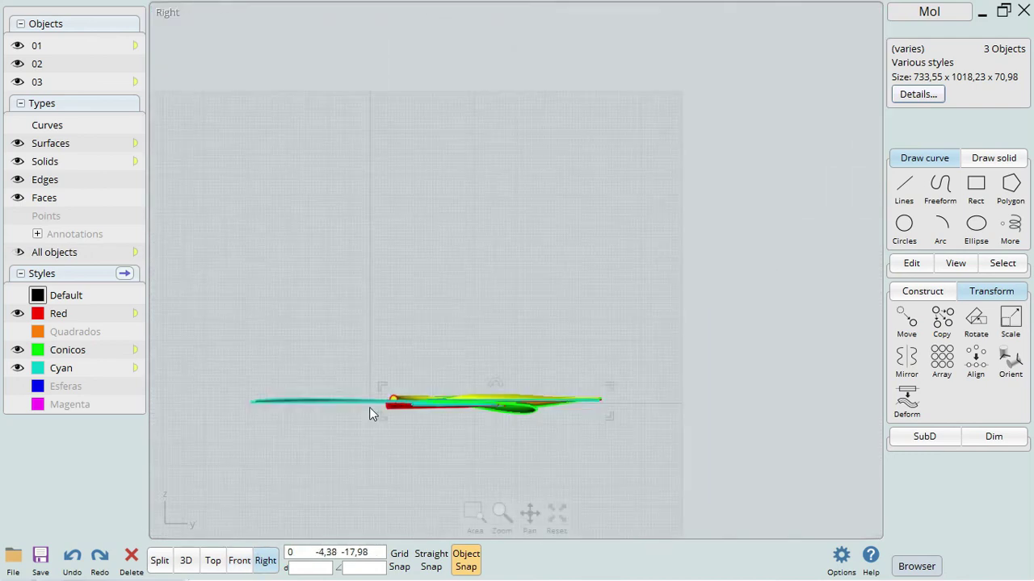
{"action": "left_click", "coordinate": [976, 323]}
{"action": "left_click", "coordinate": [713, 390]}
{"action": "left_click", "coordinate": [300, 228]}
{"action": "key", "text": "Escape"}
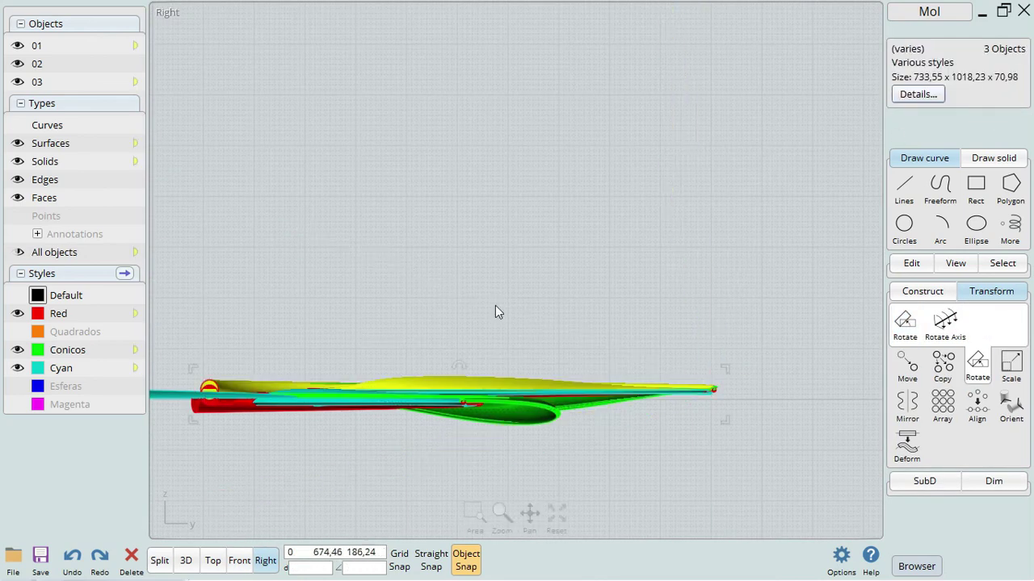
{"action": "key", "text": "Escape"}
{"action": "left_click", "coordinate": [185, 561]}
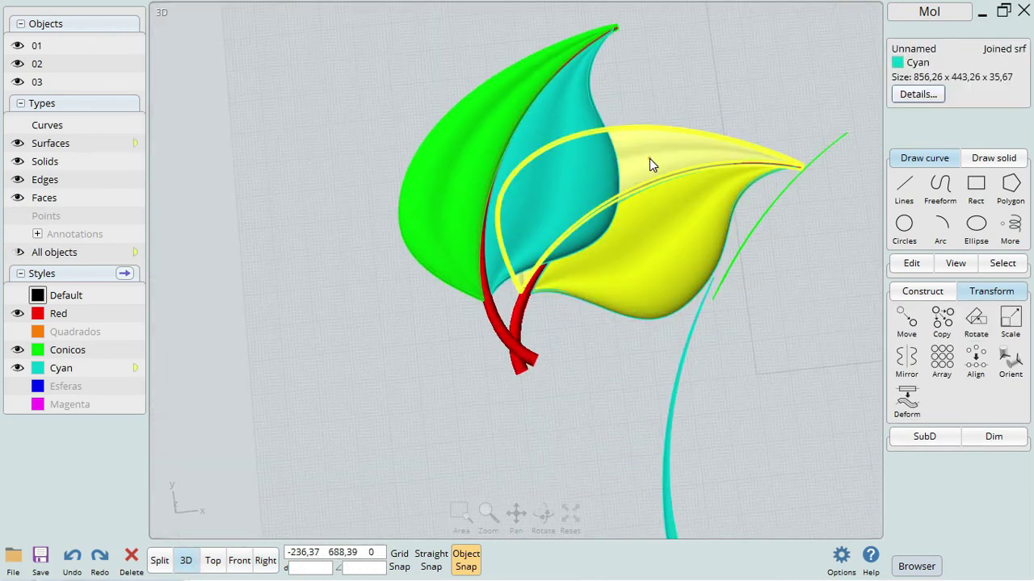
Mirror a copy of the rotated leaf across a line starting at the lower end of its stem.
{"action": "left_click", "coordinate": [906, 359]}
{"action": "left_click", "coordinate": [525, 369]}
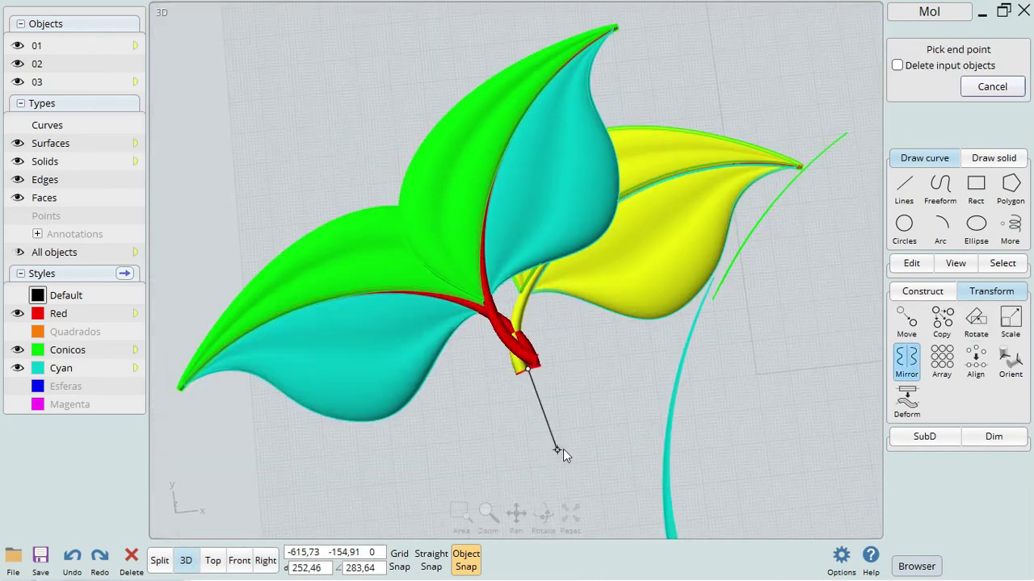
{"action": "left_click", "coordinate": [240, 561]}
{"action": "left_click", "coordinate": [450, 108]}
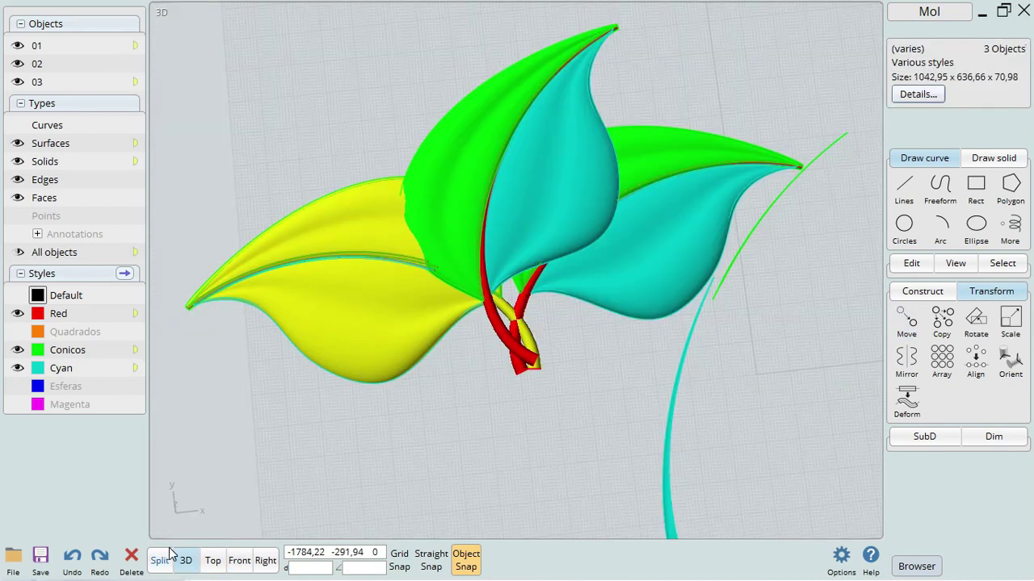
Move the mirrored leaf in the Right view to shift it relative to the other two leaves.
{"action": "left_click", "coordinate": [266, 561]}
{"action": "key", "text": "m"}
{"action": "left_click", "coordinate": [608, 178]}
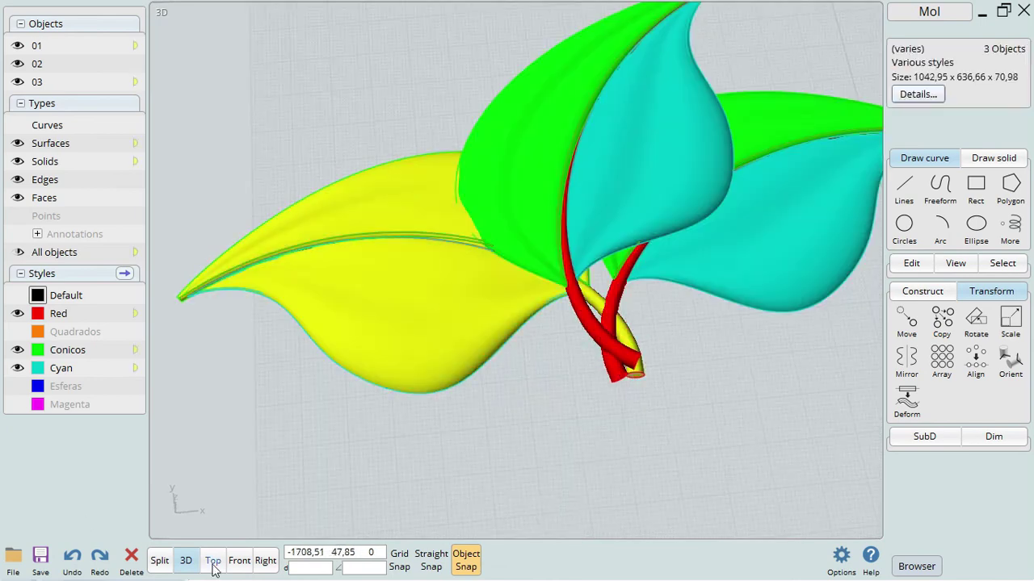
Adjust the mirrored leaf's placement in the Top view and rotate it in the Front view so it fits behind the central leaf.
{"action": "left_click", "coordinate": [212, 561]}
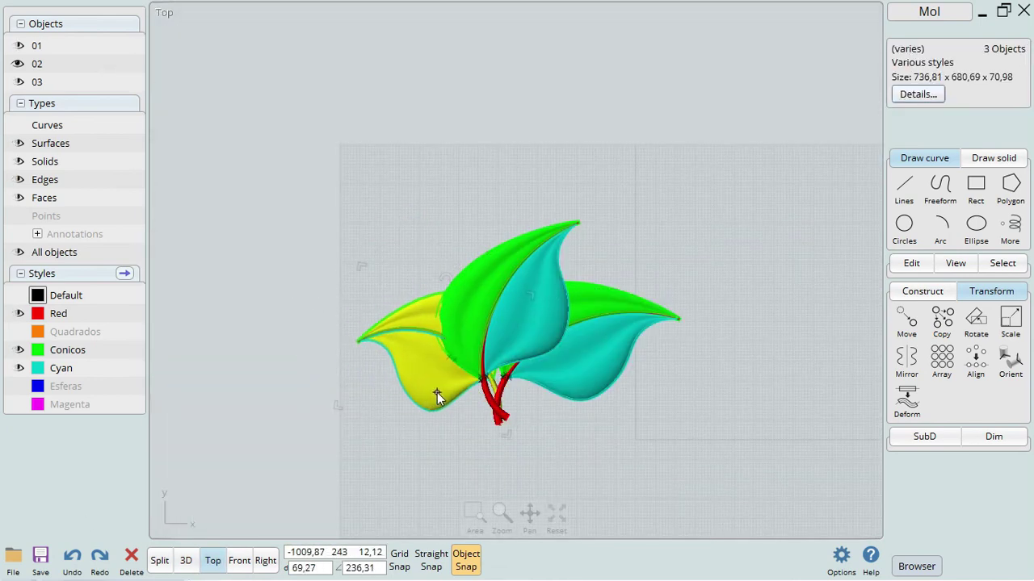
{"action": "left_click", "coordinate": [266, 560]}
{"action": "left_click", "coordinate": [239, 560]}
{"action": "key", "text": "r"}
{"action": "left_click", "coordinate": [553, 356]}
{"action": "left_click", "coordinate": [276, 224]}
{"action": "key", "text": "Escape"}
{"action": "key", "text": "r"}
{"action": "left_click", "coordinate": [553, 356]}
{"action": "left_click", "coordinate": [376, 215]}
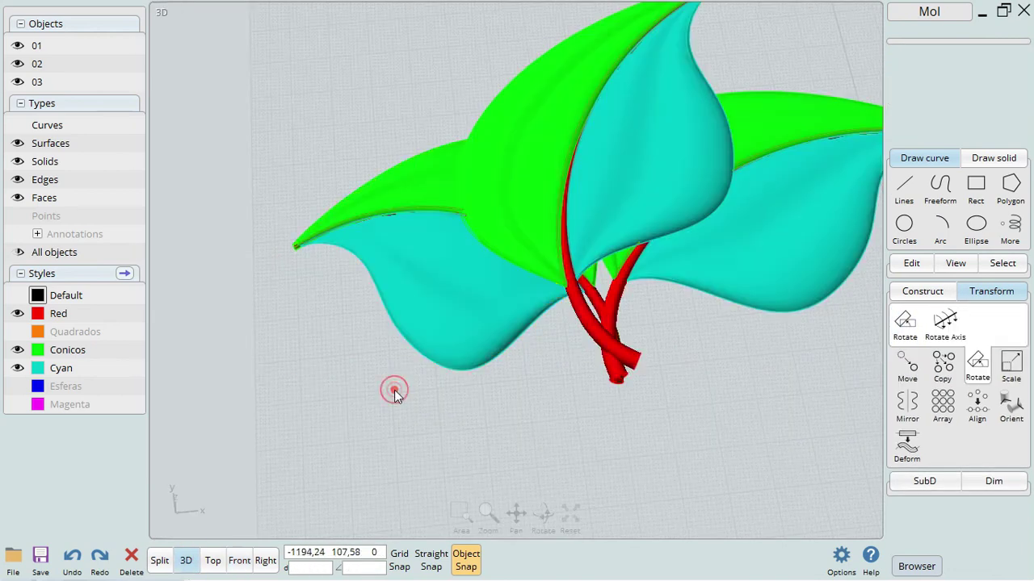
{"action": "right_click_drag", "start_coordinate": [394, 392], "coordinate": [385, 337]}
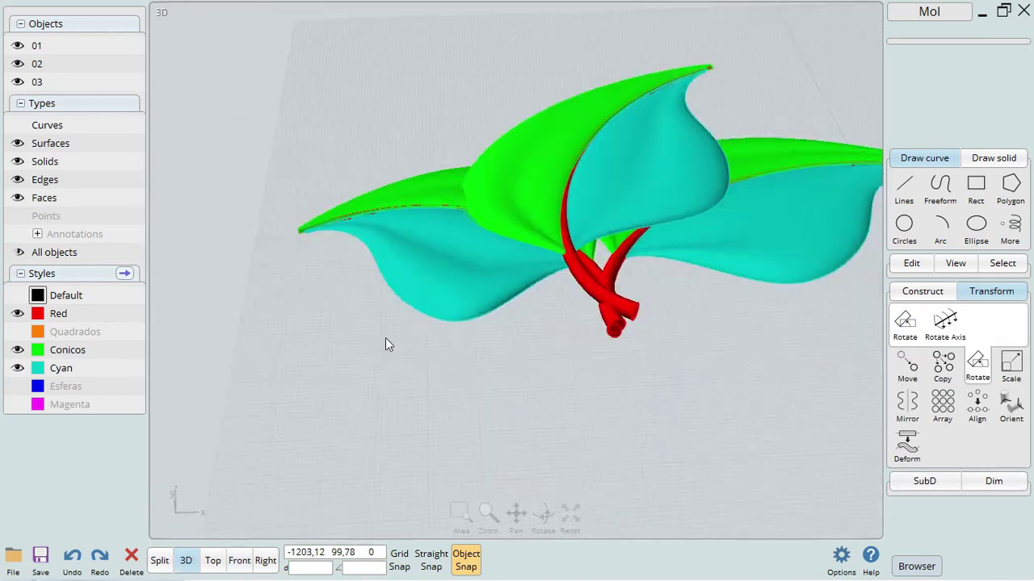
Export the three-leaf arrangement as a polygon mesh, choosing the output polygon type in the meshing options.
{"action": "left_click", "coordinate": [14, 542]}
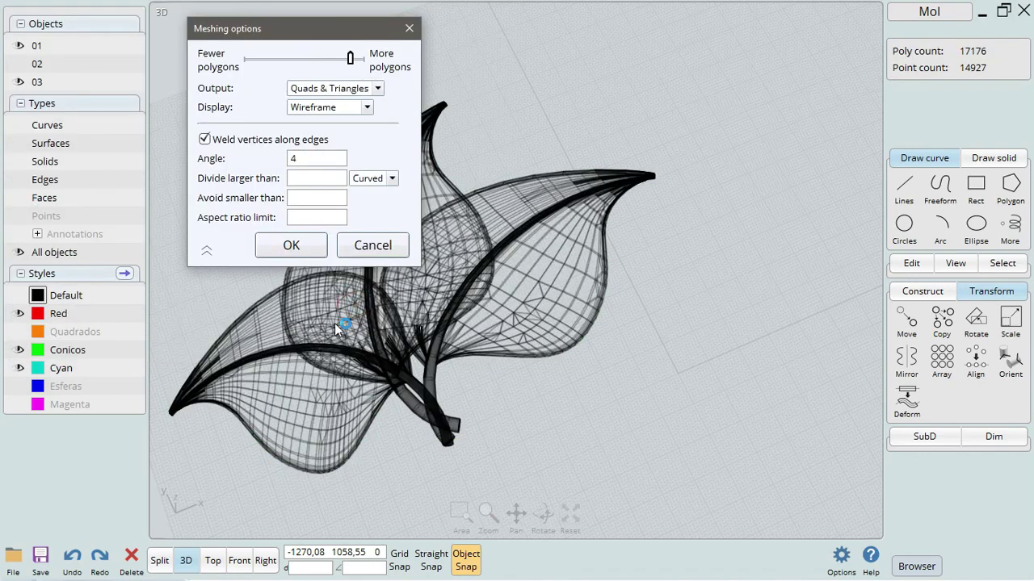
{"action": "left_click", "coordinate": [335, 88]}
{"action": "left_click", "coordinate": [323, 101]}
{"action": "left_click", "coordinate": [291, 246]}
Switch to VCarve Pro and create a single-sided job of 250 × 250 mm with a thickness of 10 mm.
{"action": "key", "text": "alt+Tab"}
{"action": "left_click", "coordinate": [357, 252]}
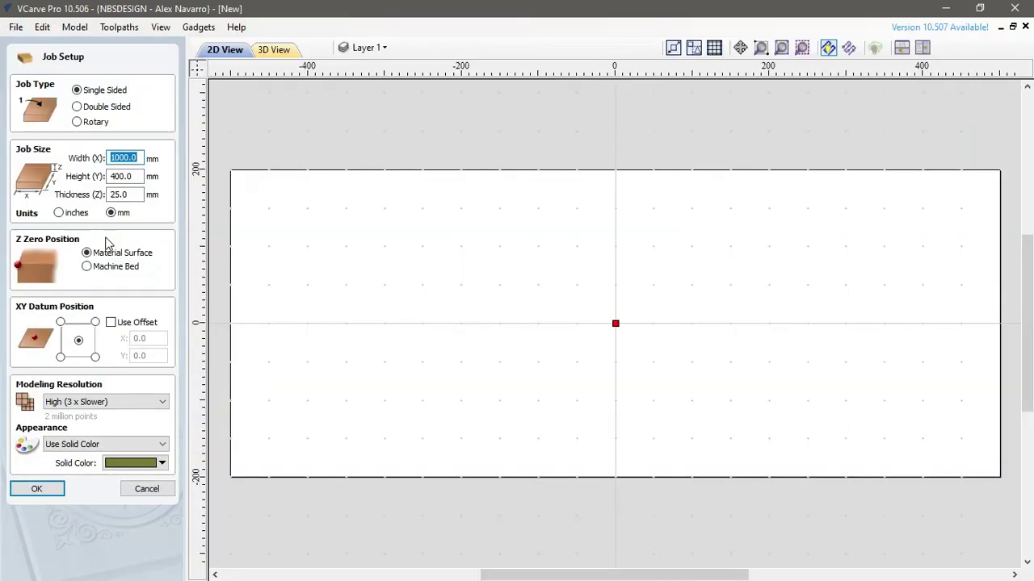
{"action": "type", "text": "250"}
{"action": "key", "text": "Tab"}
{"action": "key", "text": "Return"}
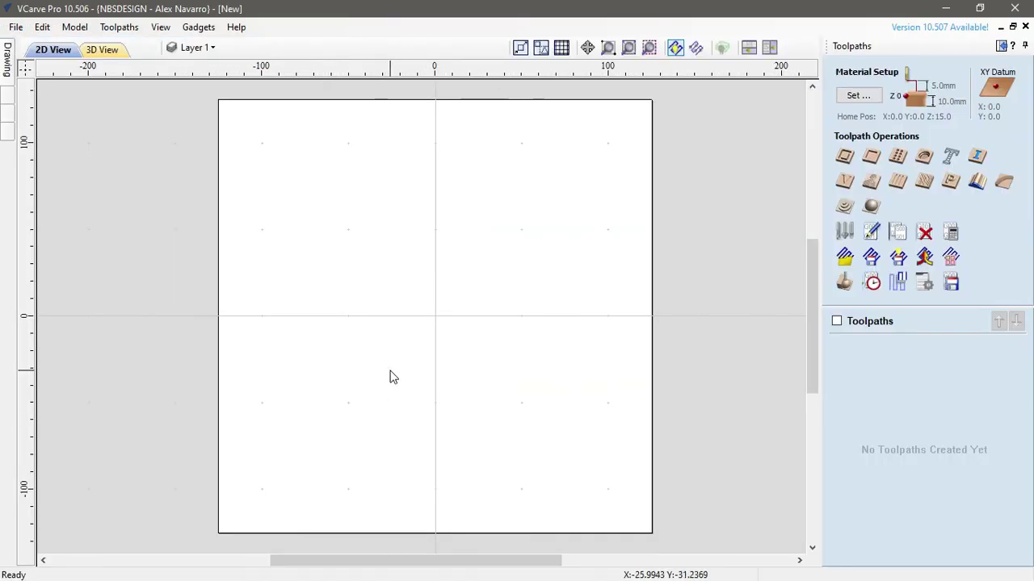
Import the folhas 3D model in its Top orientation and scale it to 200 mm wide with linked XY proportions.
{"action": "left_click", "coordinate": [37, 87]}
{"action": "left_click", "coordinate": [557, 431]}
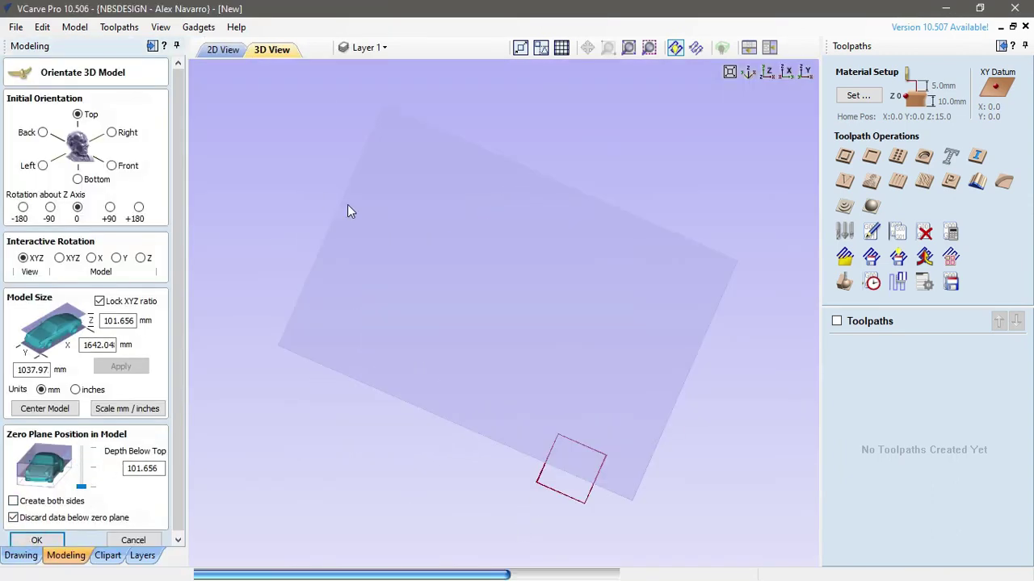
{"action": "key", "text": "Return"}
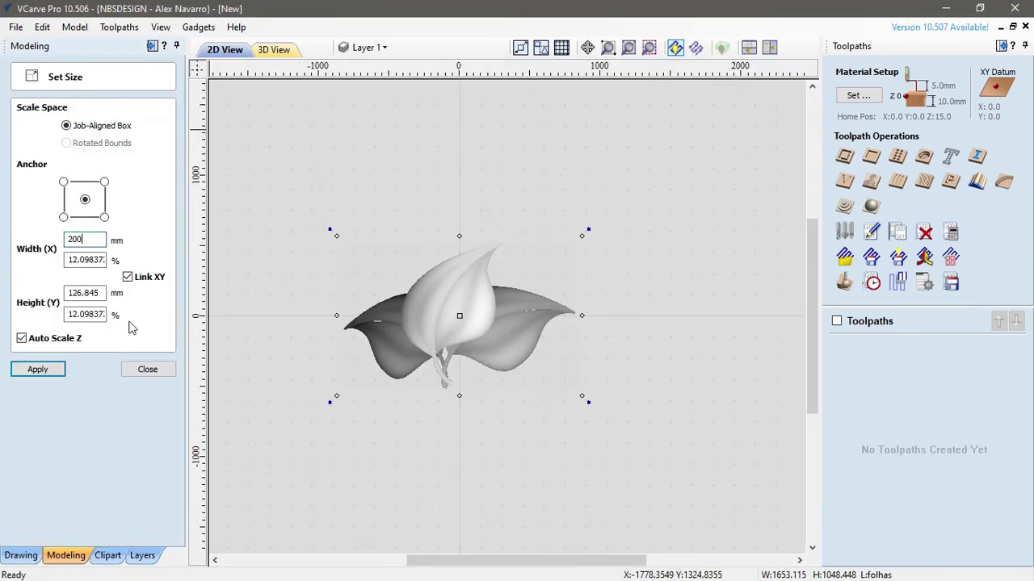
{"action": "key", "text": "Return"}
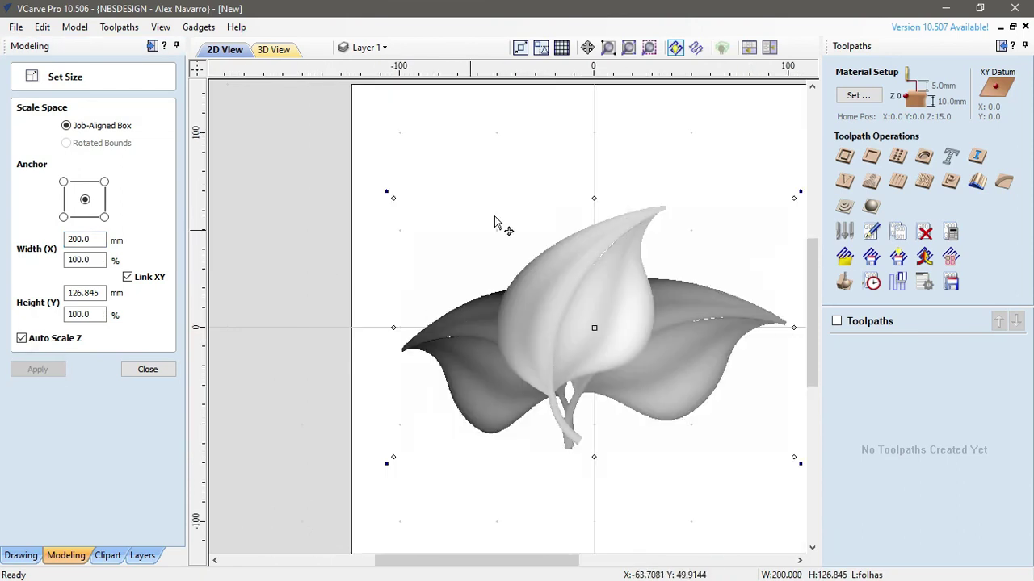
{"action": "left_click", "coordinate": [147, 369]}
Generate a 3D finishing toolpath for the leaf relief and preview its machining on Mahogany Light material.
{"action": "scroll", "coordinate": [314, 393], "scroll_direction": "up", "scroll_amount": 5}
{"action": "left_click_drag", "start_coordinate": [315, 393], "coordinate": [485, 380]}
{"action": "left_click", "coordinate": [857, 95]}
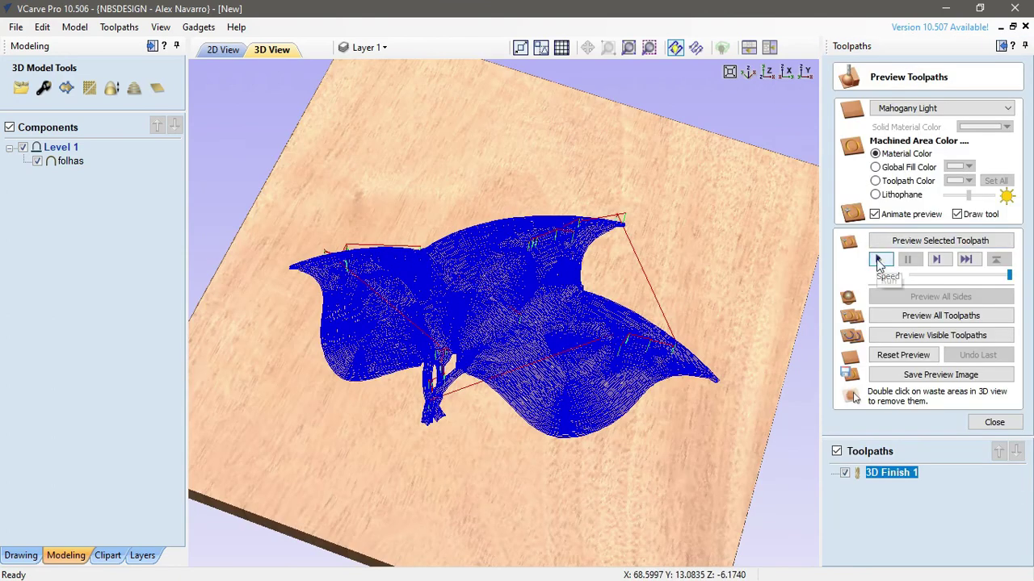
{"action": "left_click", "coordinate": [878, 260]}
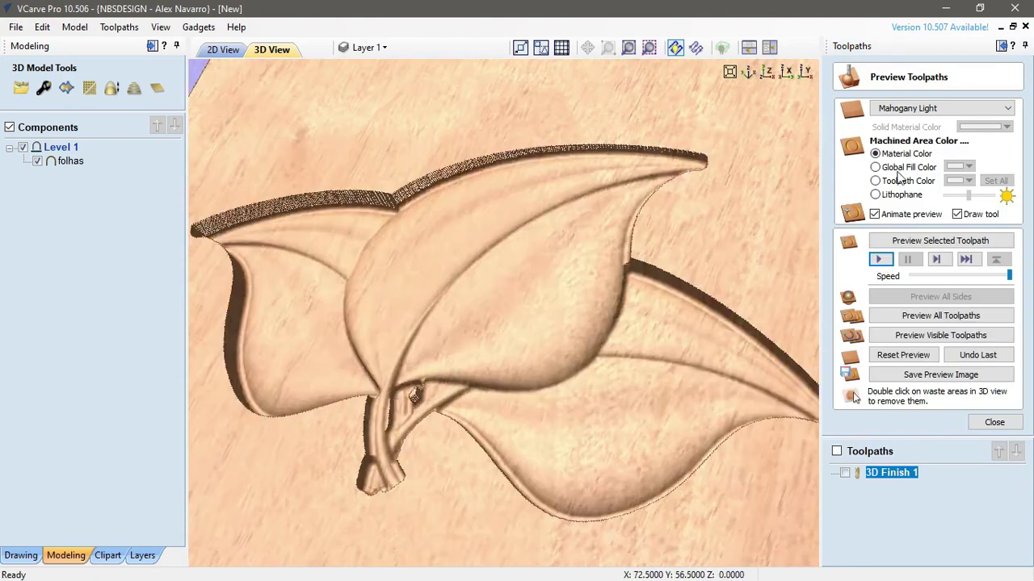